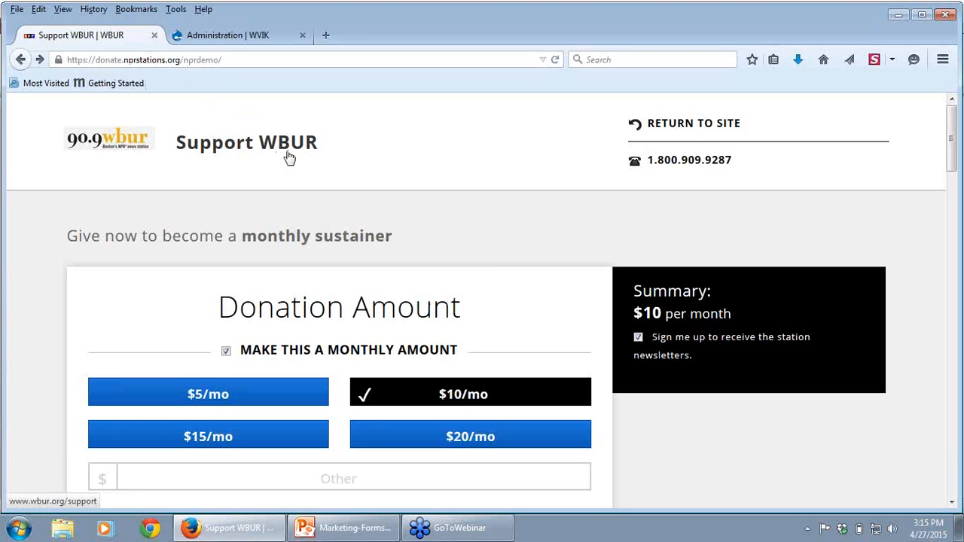
Step: Open the nprdemo/user account page and view its new-password request form
left_click(242, 60)
left_click(242, 60)
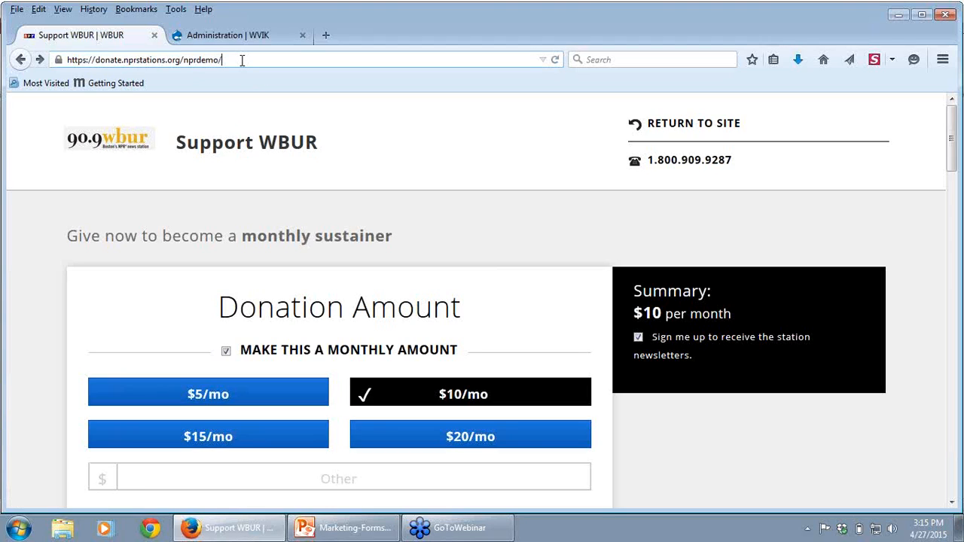
type("user")
key("Return")
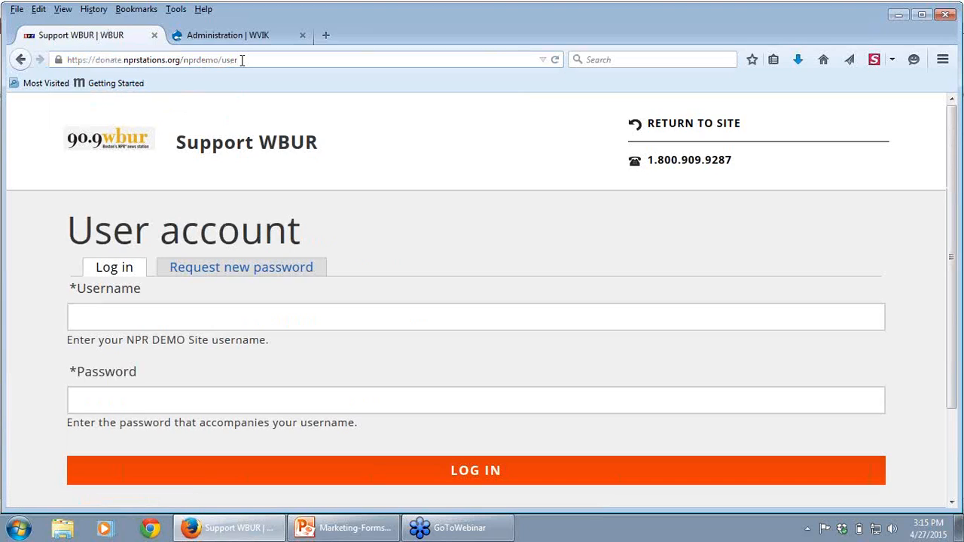
left_click(234, 268)
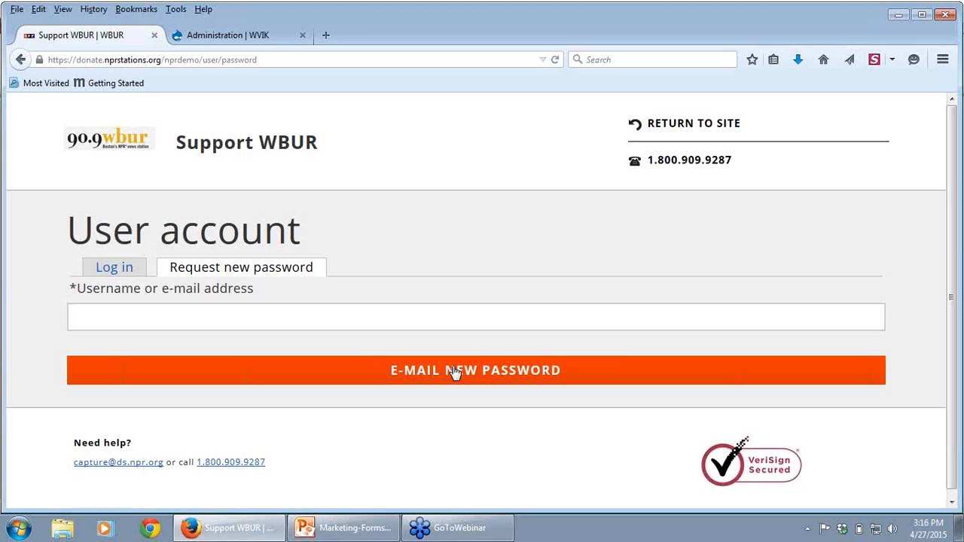
Step: Log in to the NPR demo site with the station admin username and password, dismissing the offer to remember the password
left_click(119, 269)
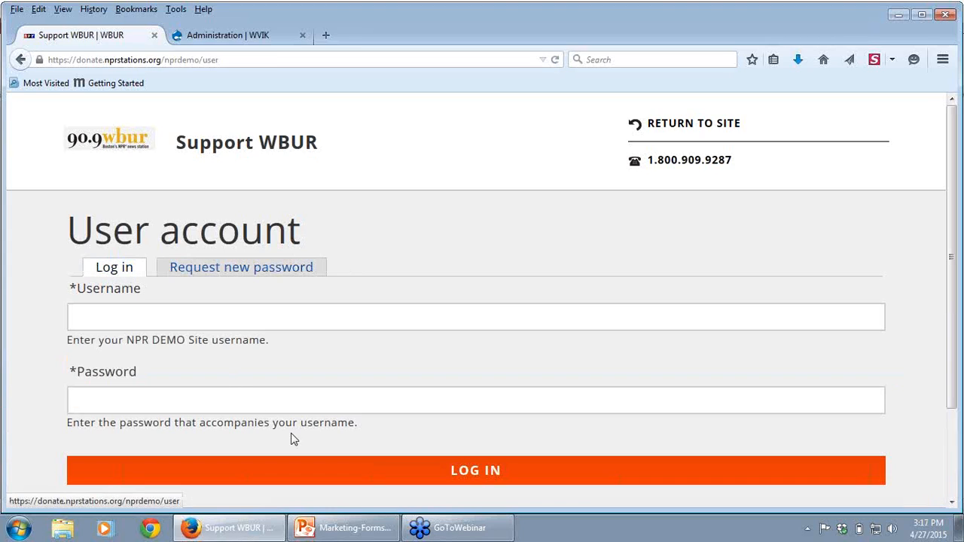
left_click(181, 328)
type("stat")
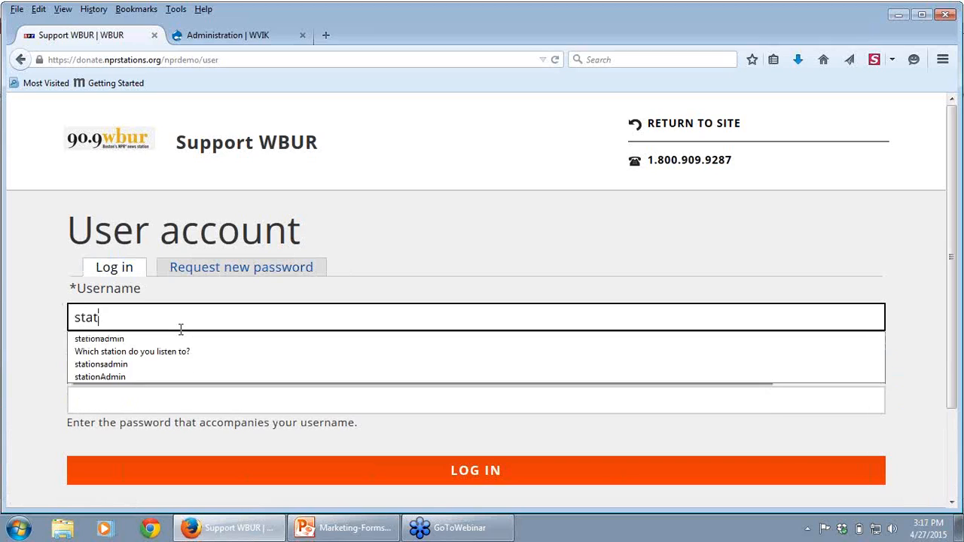
type("ionadm")
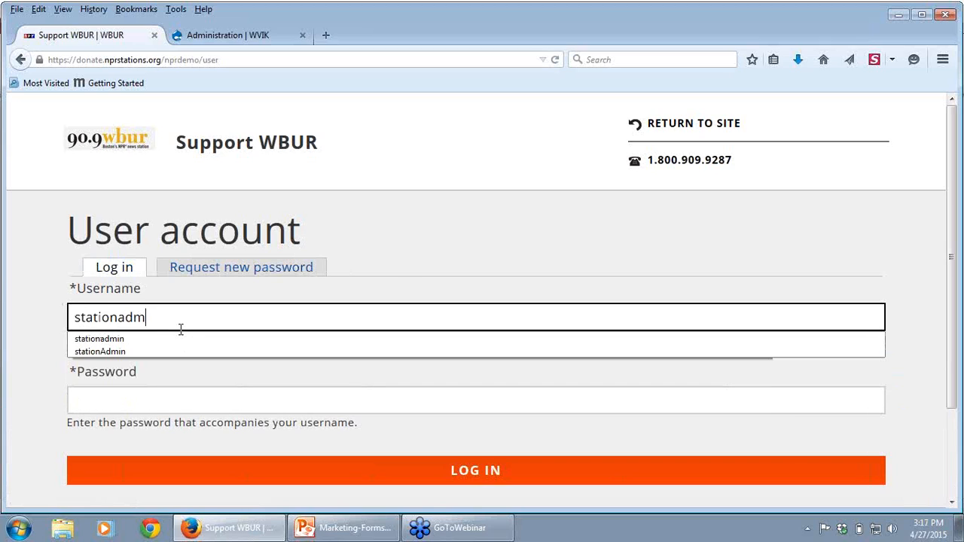
type("in")
key("Tab")
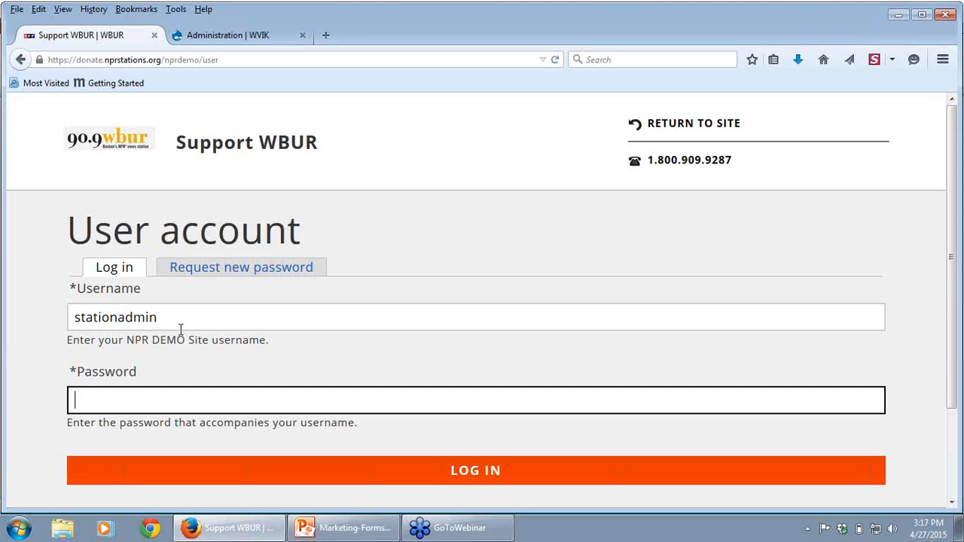
type("•••••••••")
left_click(455, 482)
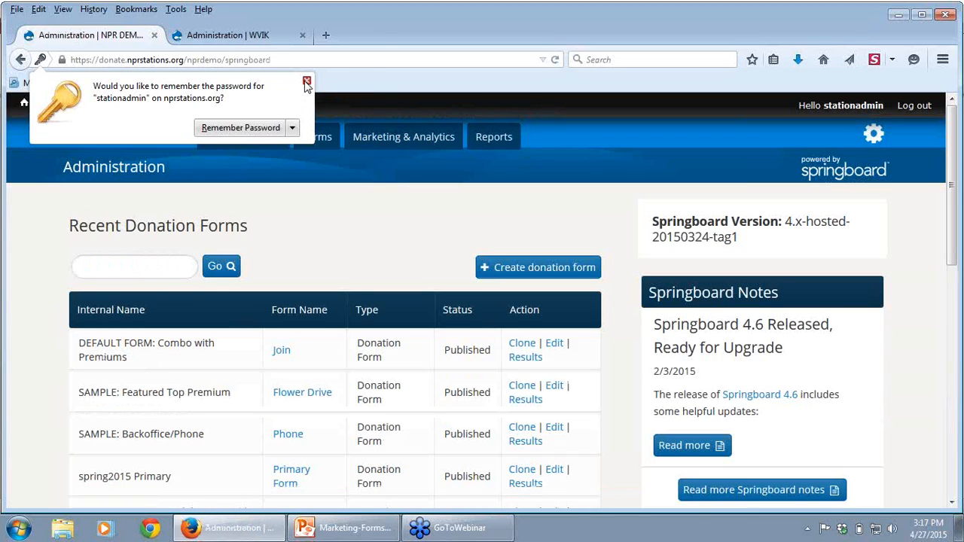
left_click(306, 81)
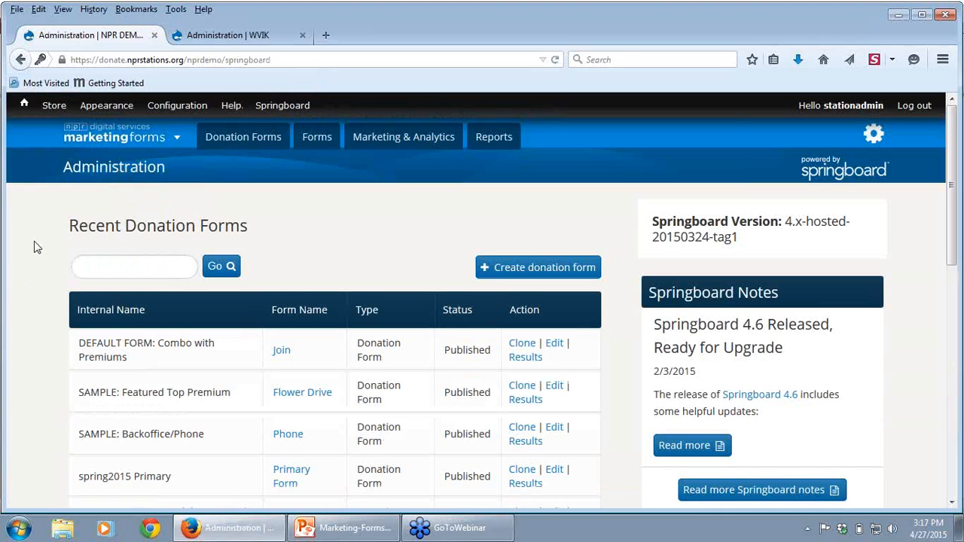
Step: Look over the recent donation forms, then open and review the full list of donation forms on the WVIK site
scroll(34, 247, "down", 3)
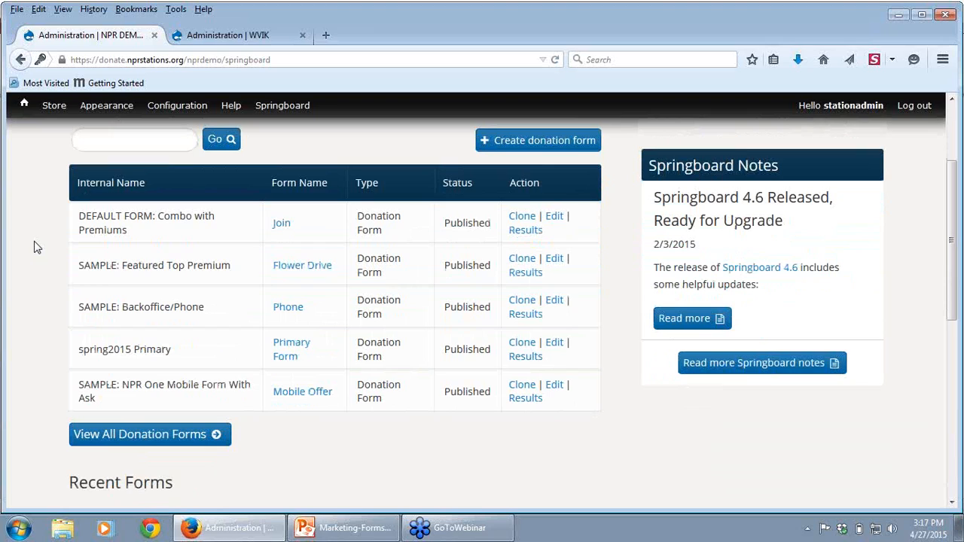
left_click(213, 39)
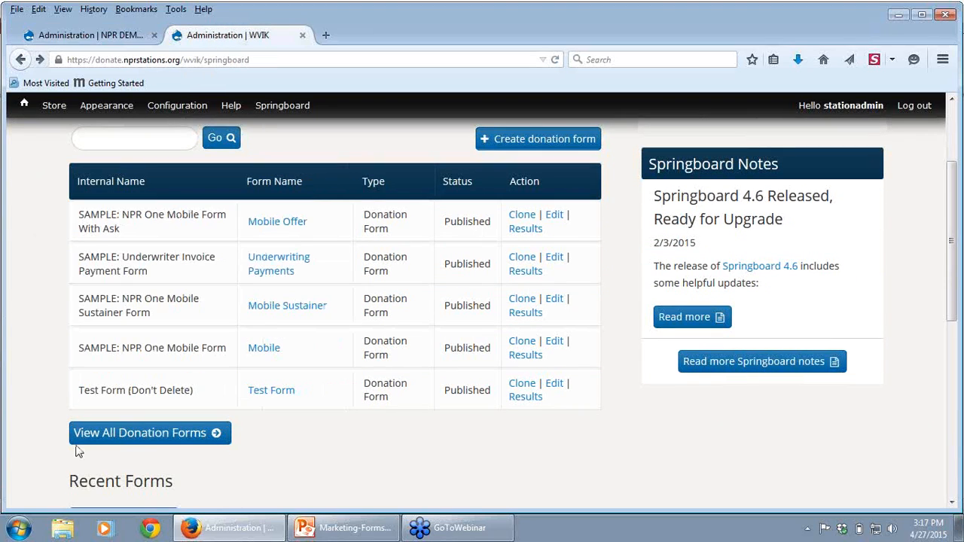
left_click(137, 442)
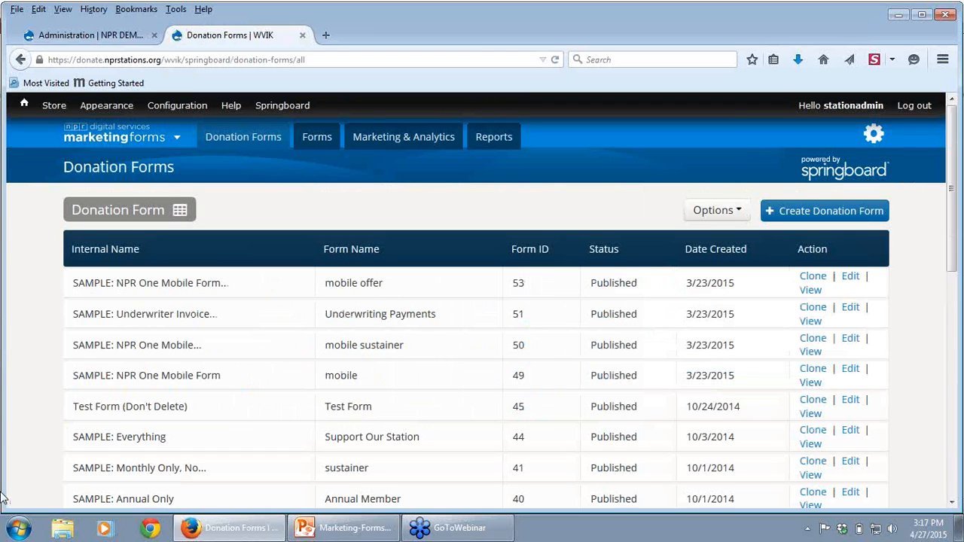
left_click(20, 60)
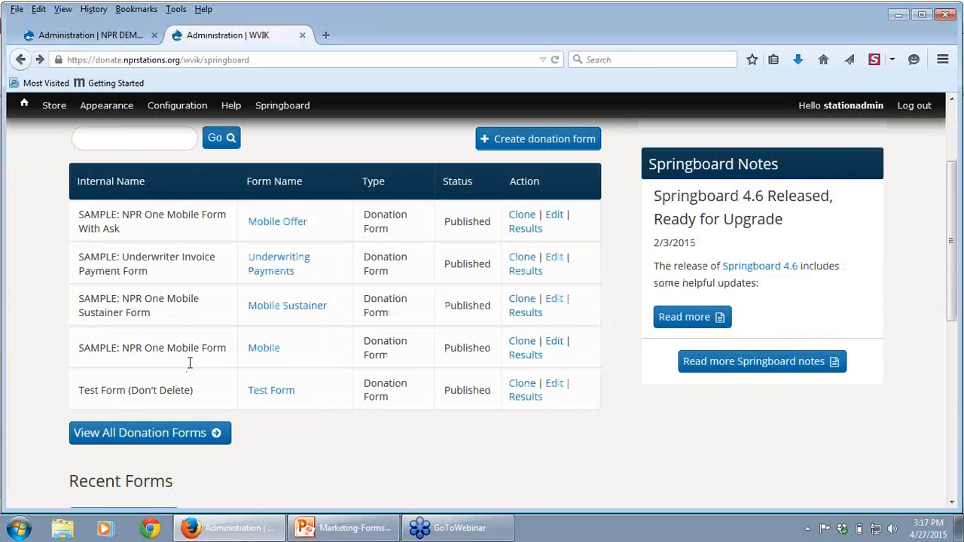
left_click(158, 438)
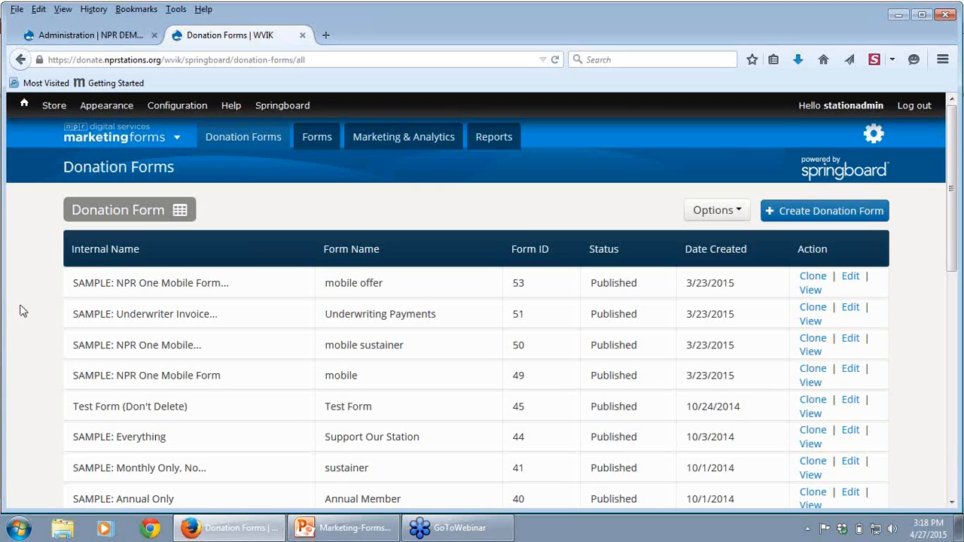
scroll(23, 310, "down", 5)
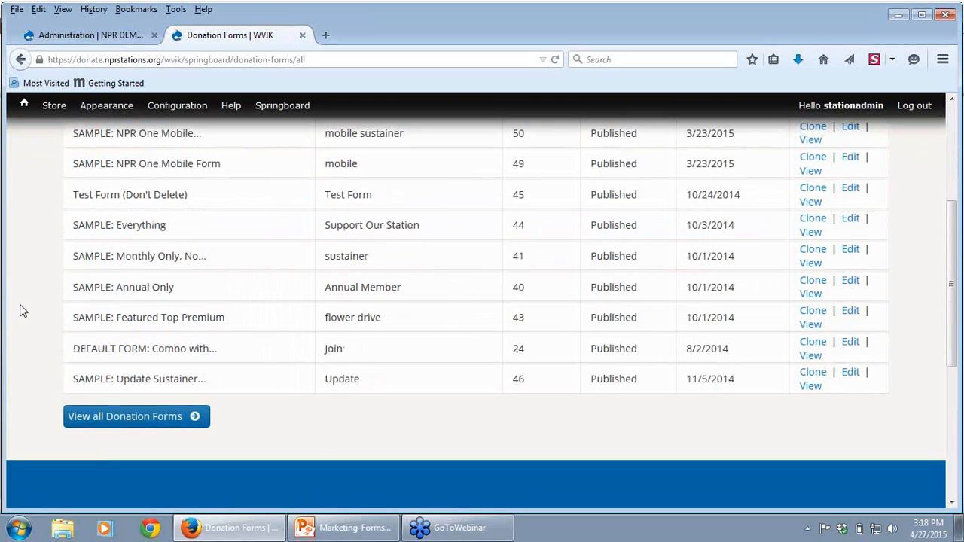
scroll(22, 310, "up", 3)
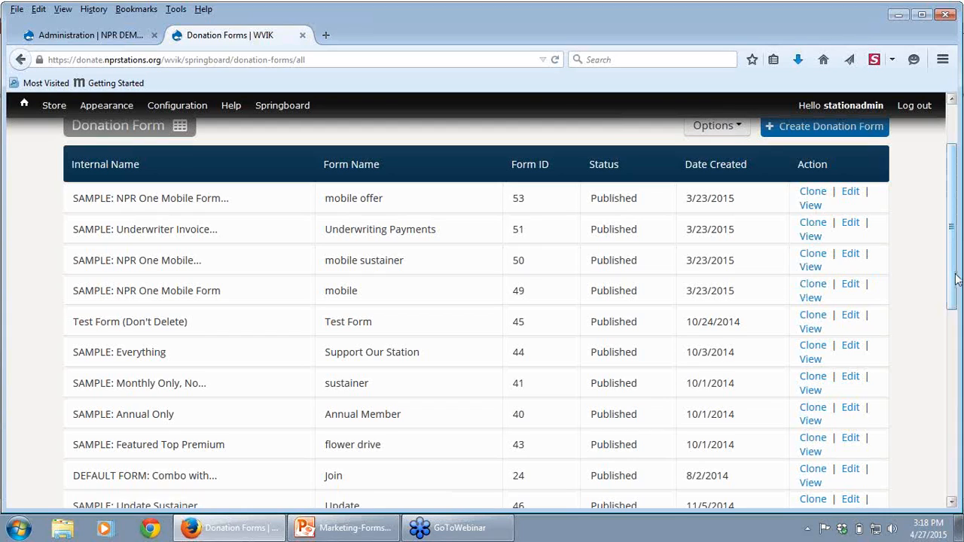
Step: View WVIK's default combo form with premiums in a new tab and turn off its monthly donation option
left_click_drag(953, 274, 950, 324)
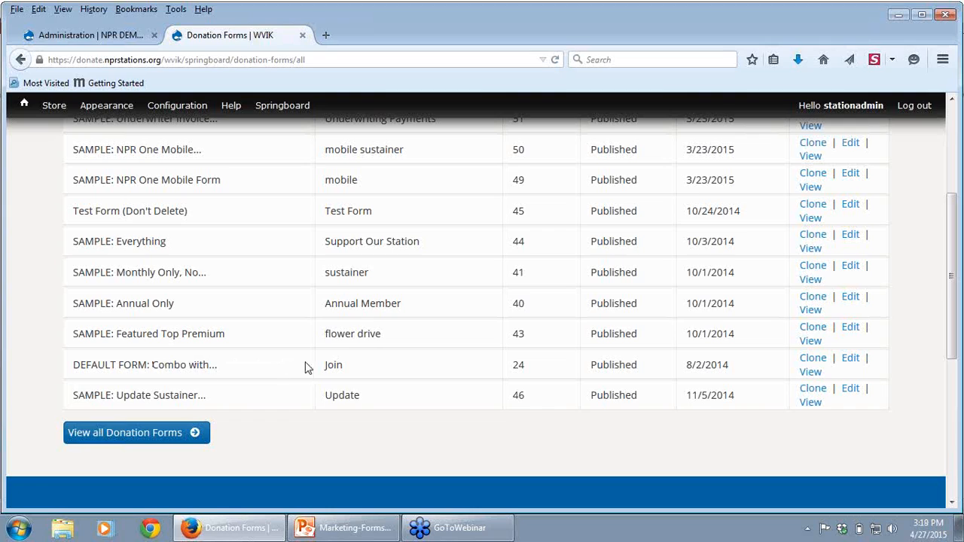
right_click(817, 374)
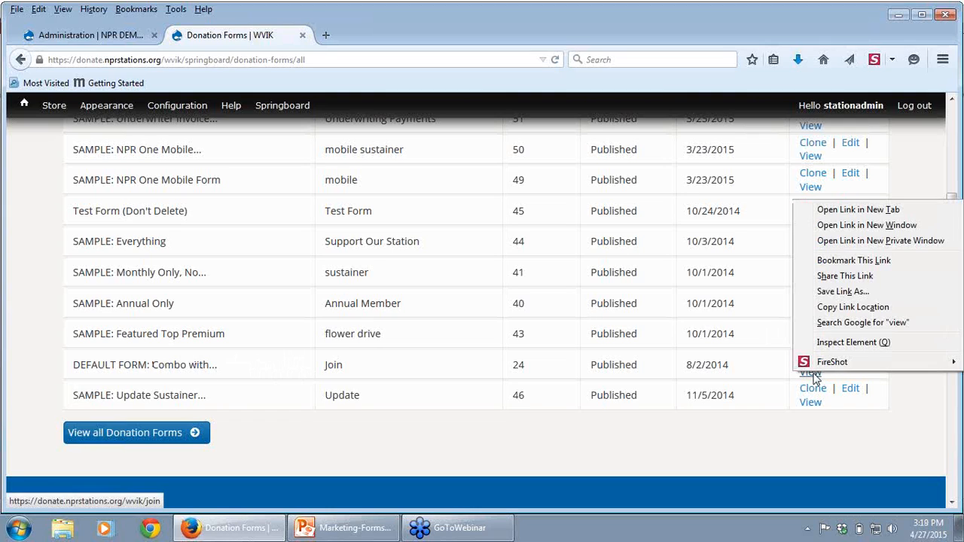
left_click(849, 212)
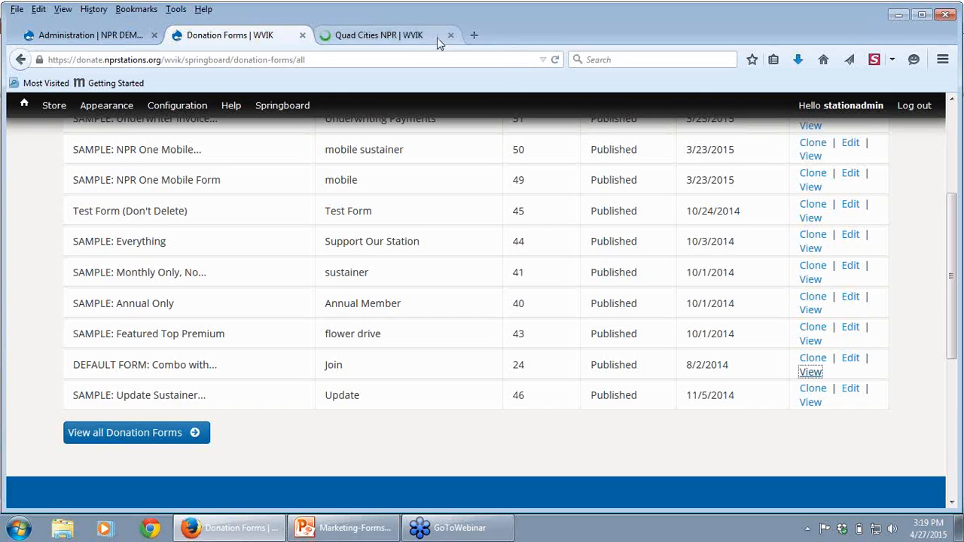
left_click(399, 36)
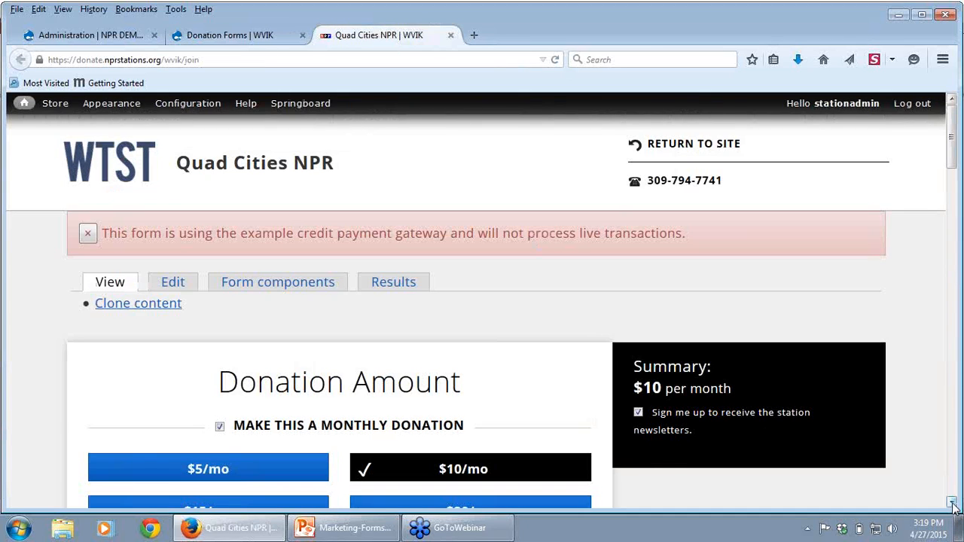
scroll(158, 258, "down", 3)
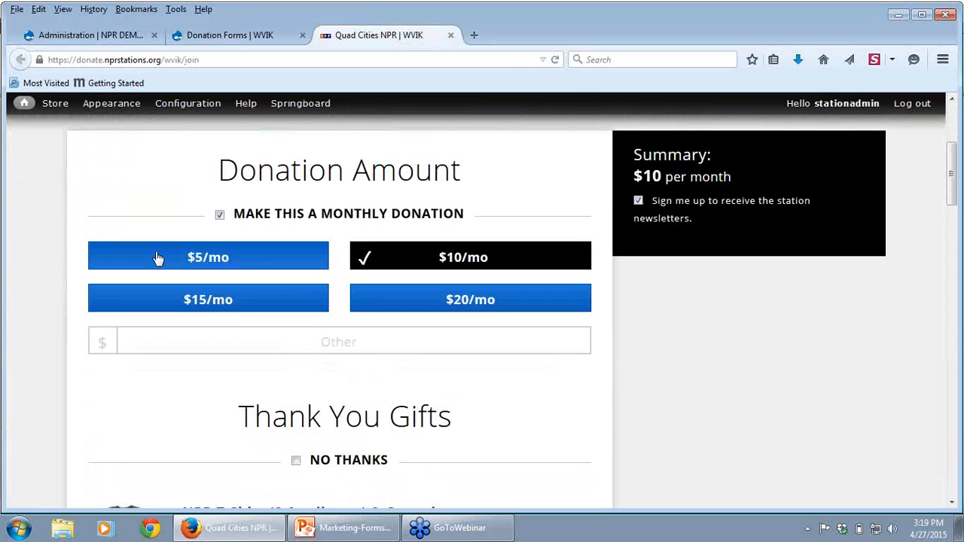
left_click(219, 216)
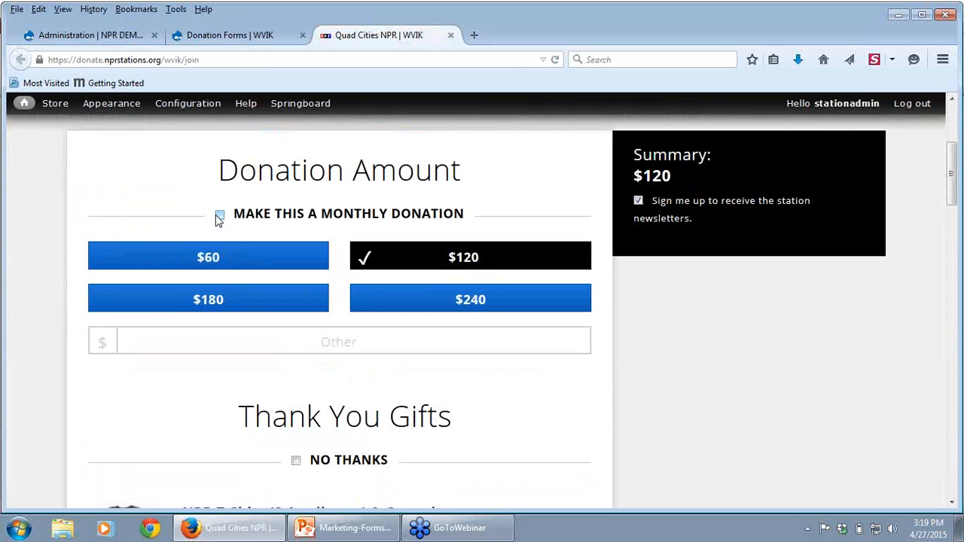
Step: Open the "SAMPLE: Annual Only" donation form from the WVIK list in a new tab and switch to it
left_click(248, 35)
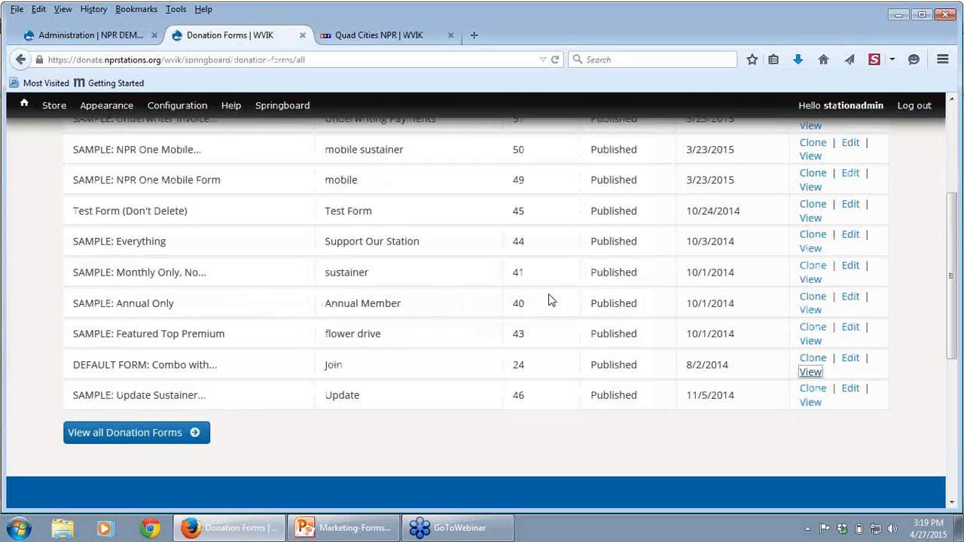
right_click(809, 310)
left_click(820, 321)
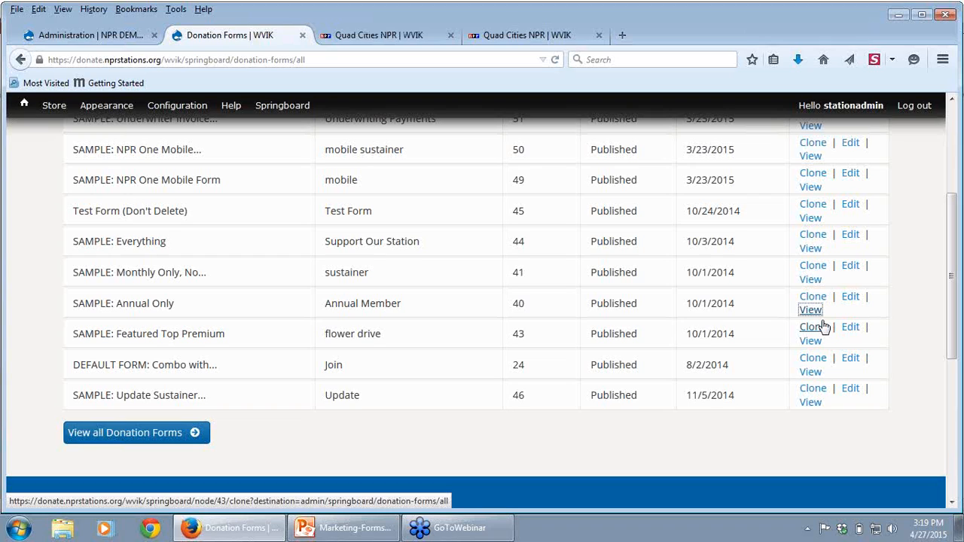
left_click(510, 35)
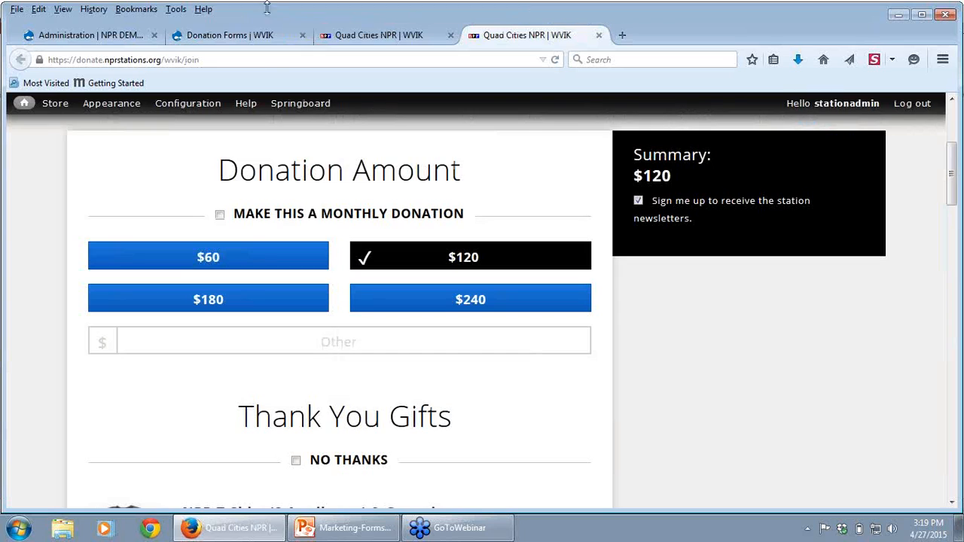
Step: Clone the "DEFAULT FORM: Combo with Premiums" donation form on the NPR demo site
left_click(249, 36)
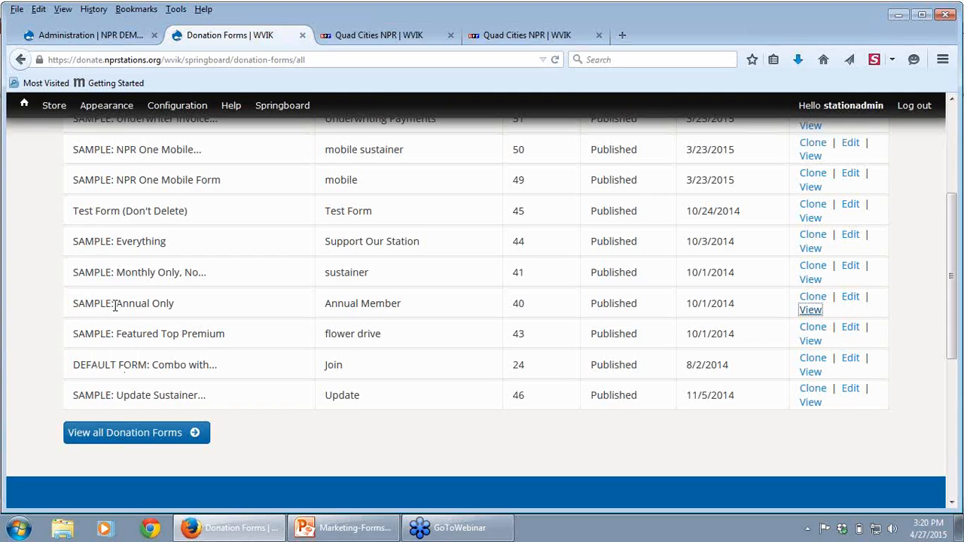
left_click(90, 35)
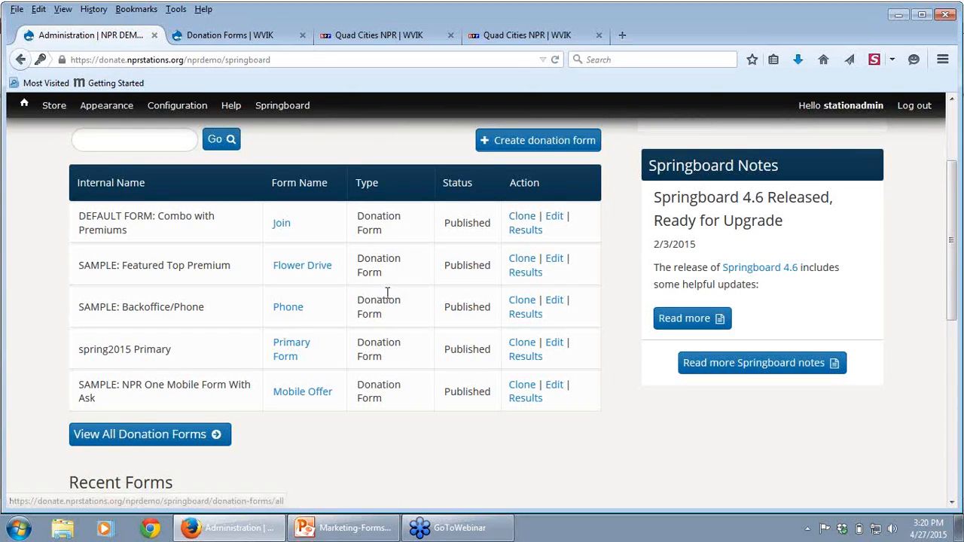
left_click(525, 217)
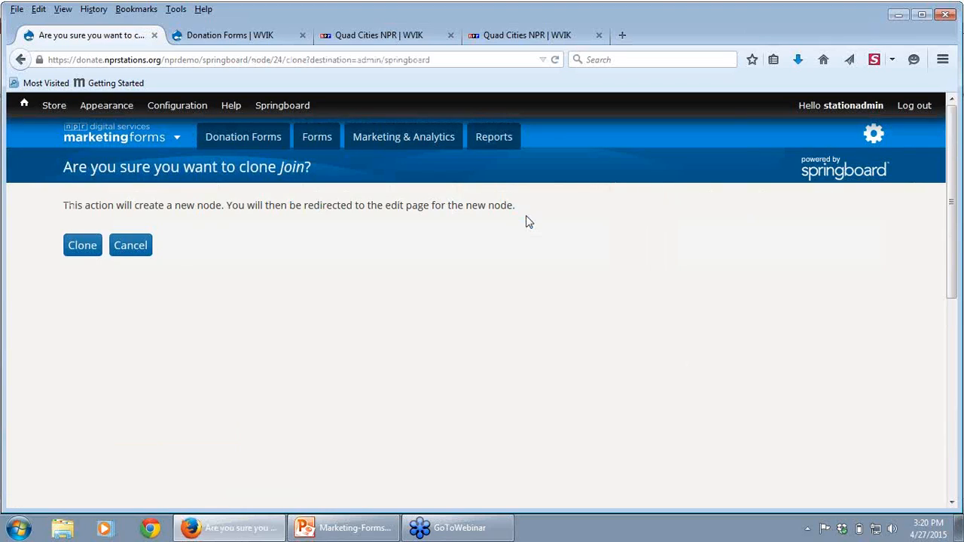
left_click(85, 252)
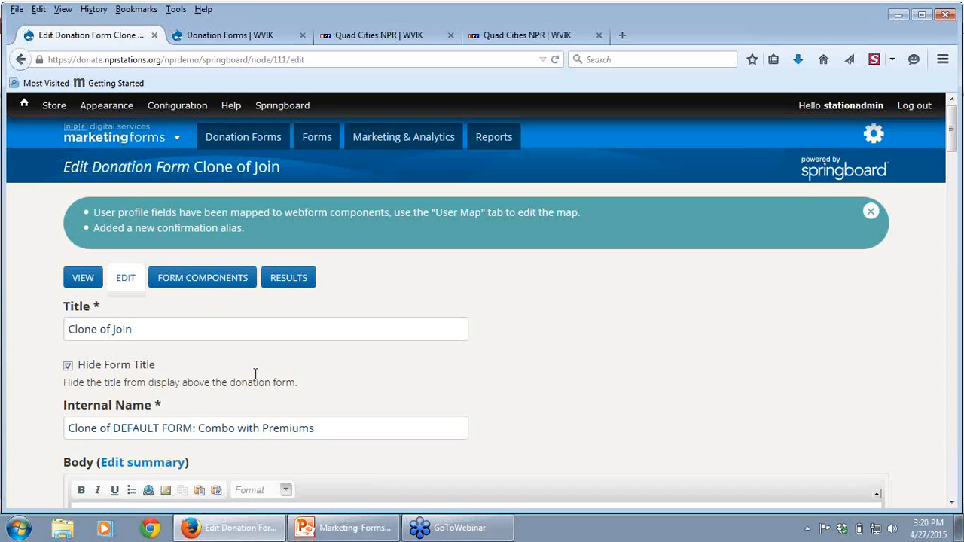
Step: Set the cloned donation form's title to "Support WXYZ"
left_click(952, 503)
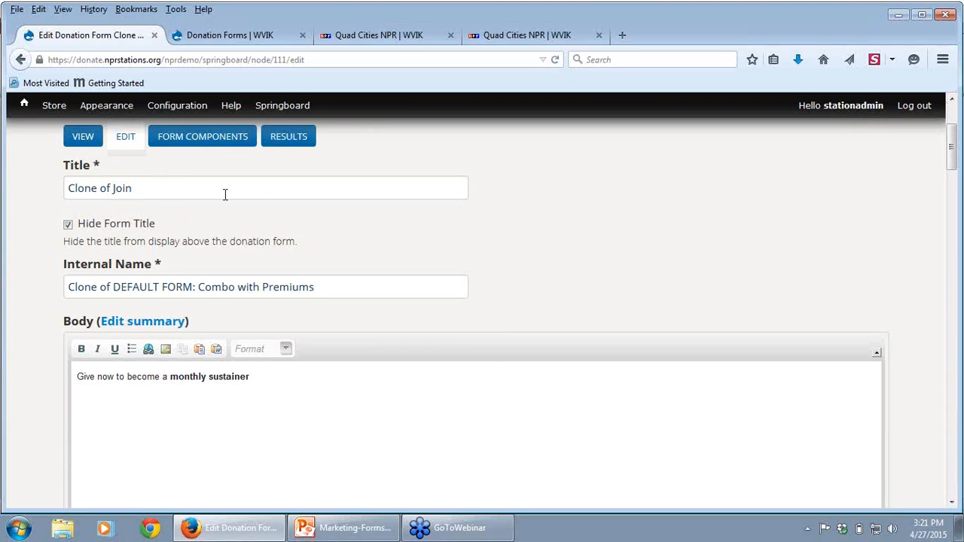
left_click(190, 189)
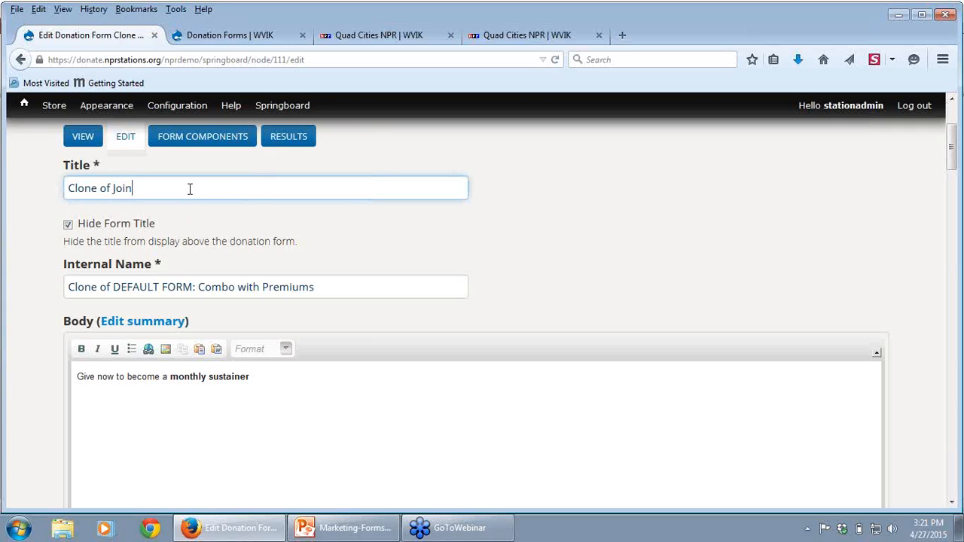
left_click_drag(174, 188, 50, 189)
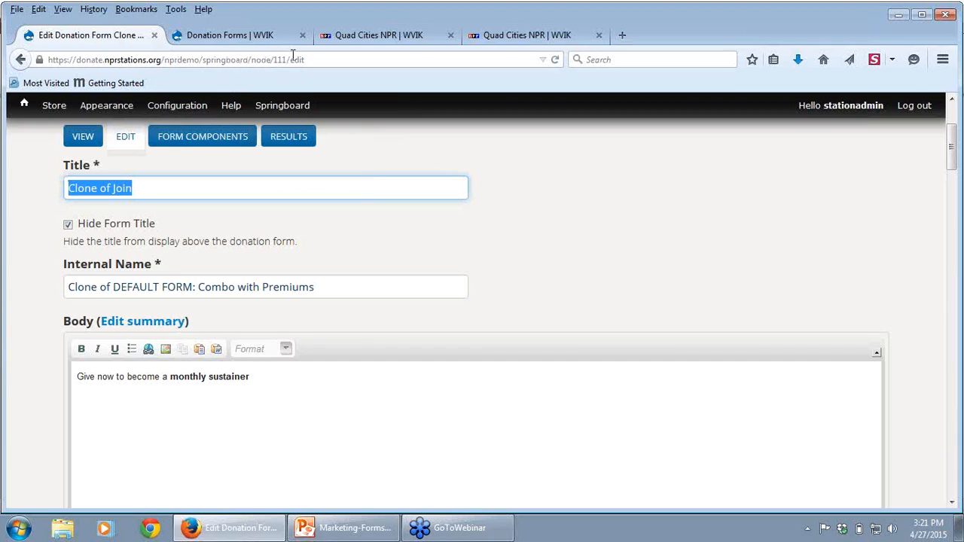
type("Support")
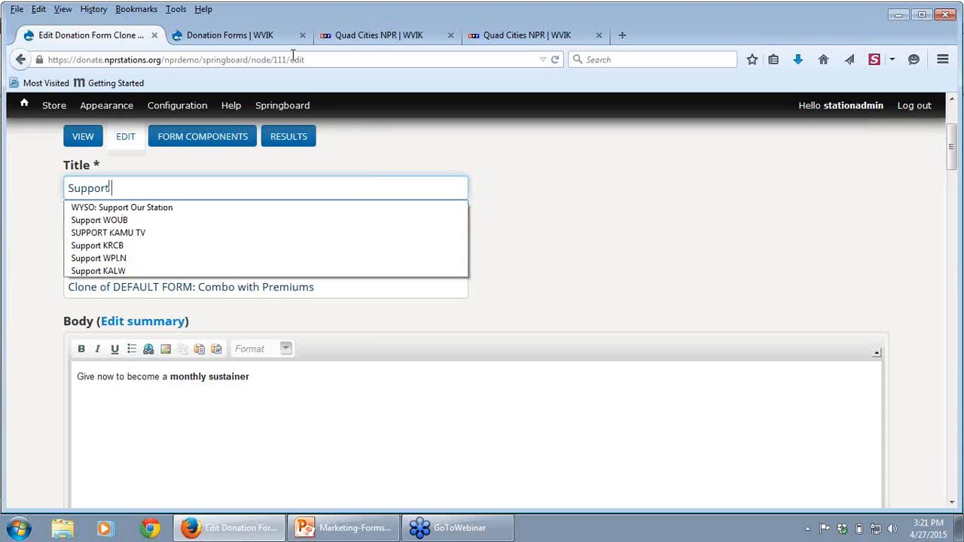
type(" WXY")
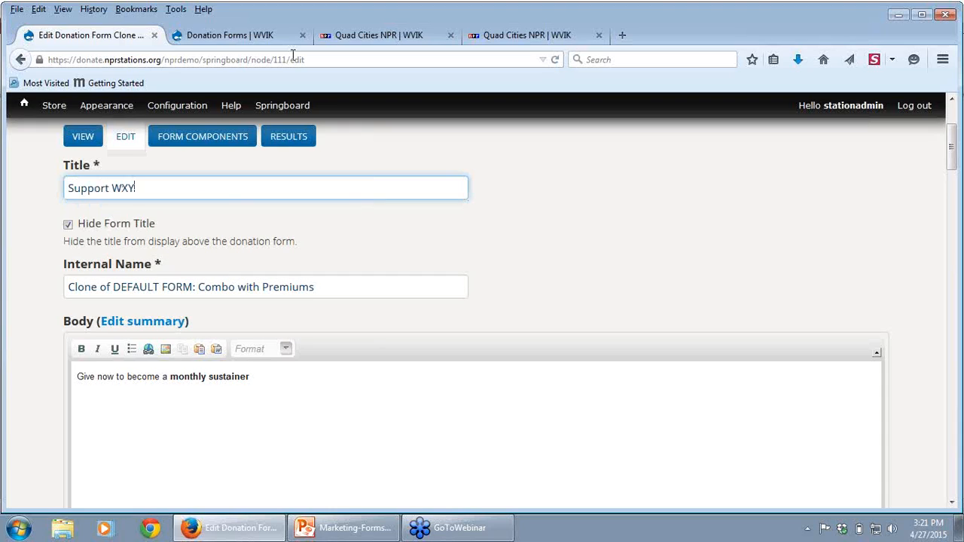
type("Z")
Step: Set the cloned form's internal name to "Spring Drive 2015 Primary" and turn off the Hide Form Title option
left_click_drag(320, 281, 226, 280)
left_click_drag(90, 256, 63, 256)
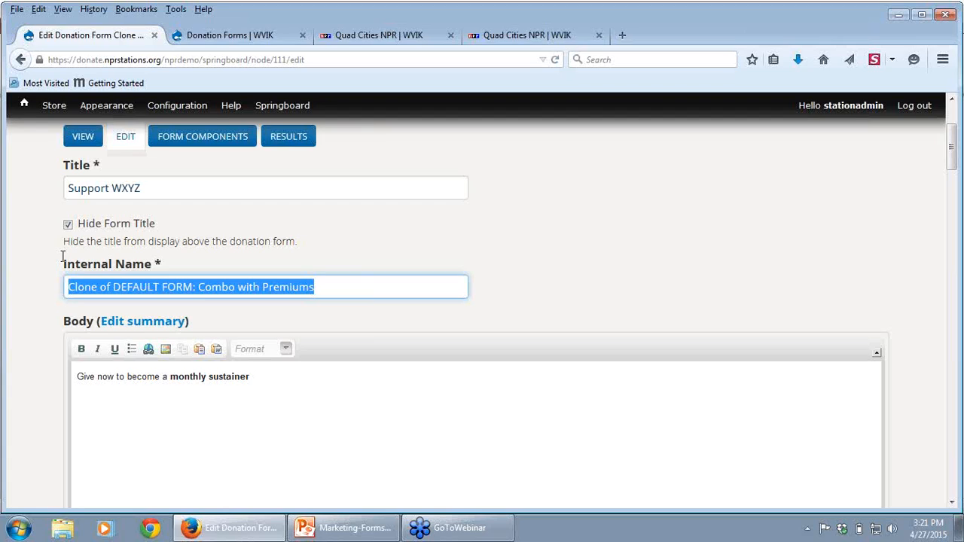
type("S")
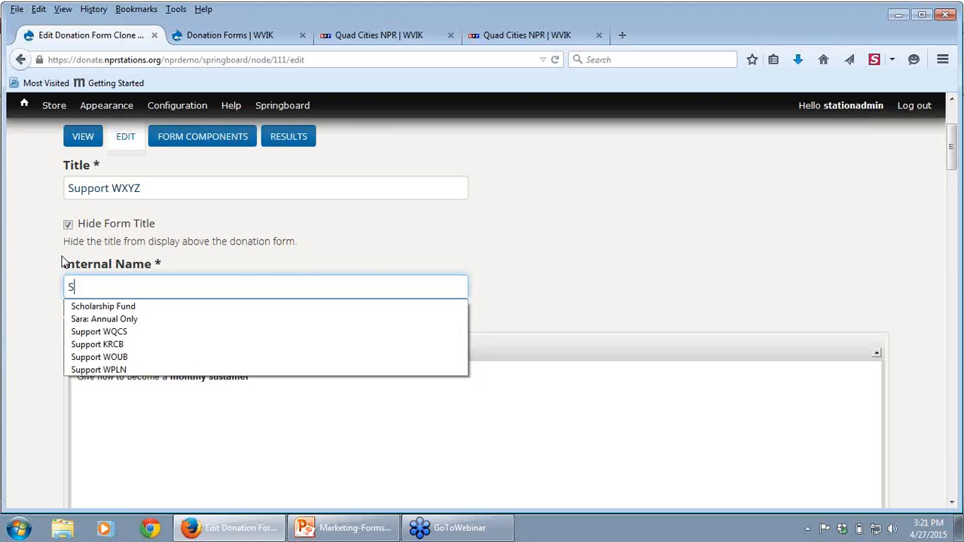
type("pring Drive 2015")
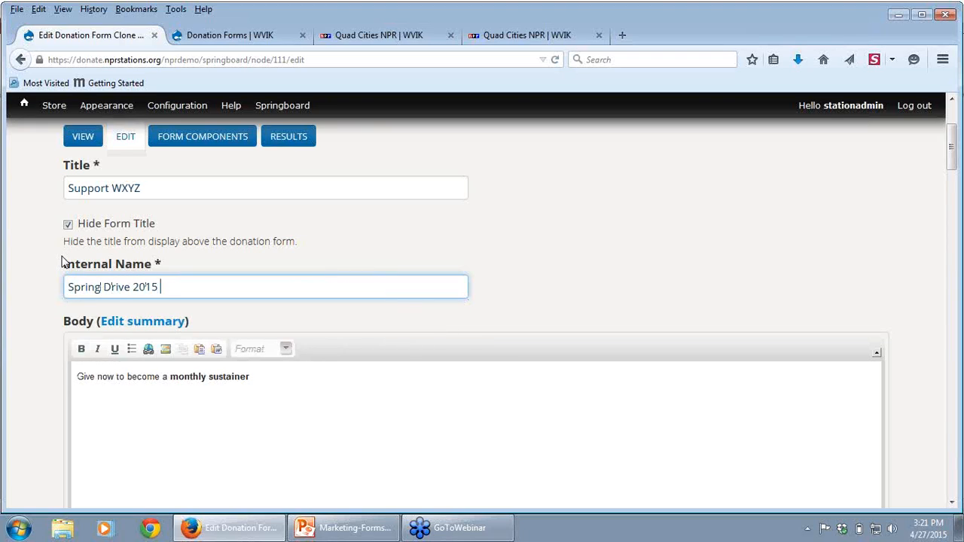
type(" Primary")
left_click(67, 225)
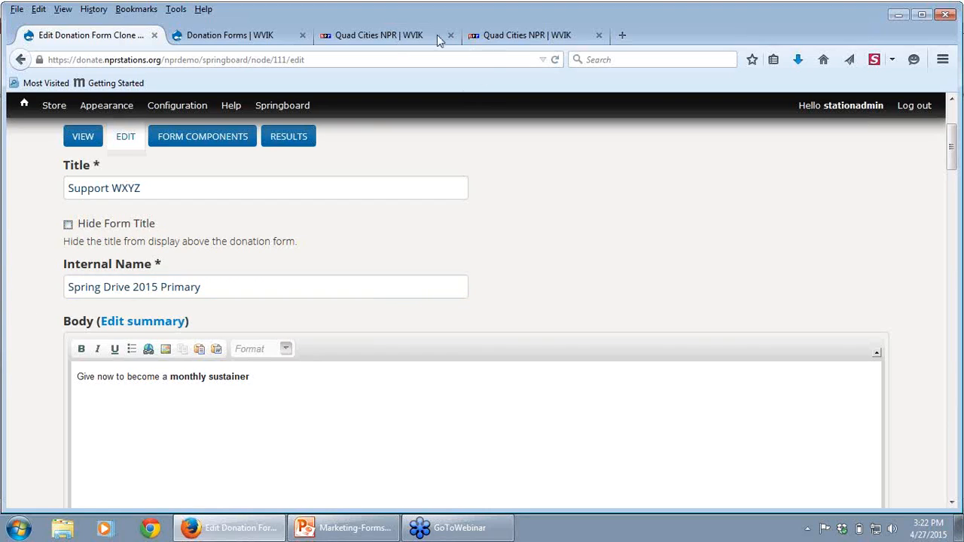
Step: Check how WVIK's annual-only donation form appears without a form title and return to editing the cloned form
left_click(353, 35)
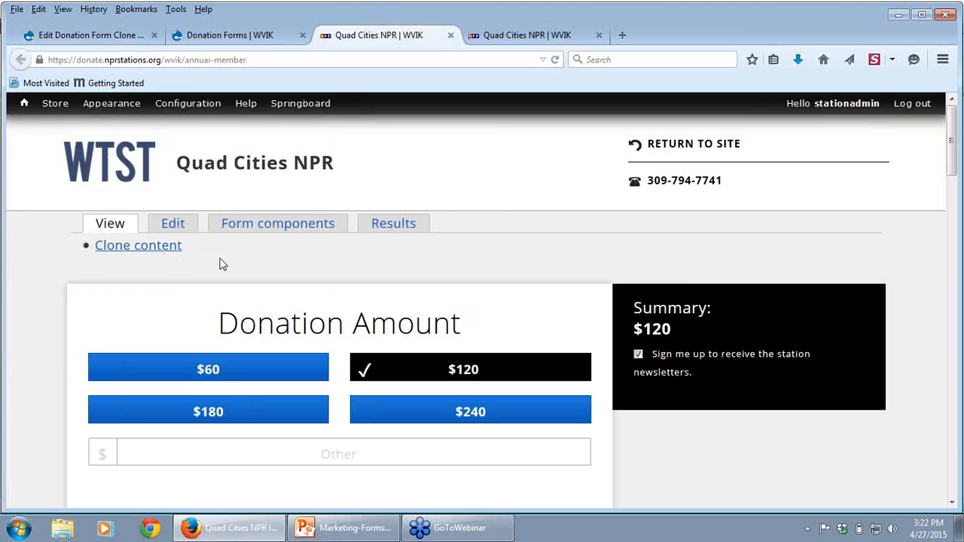
left_click(97, 36)
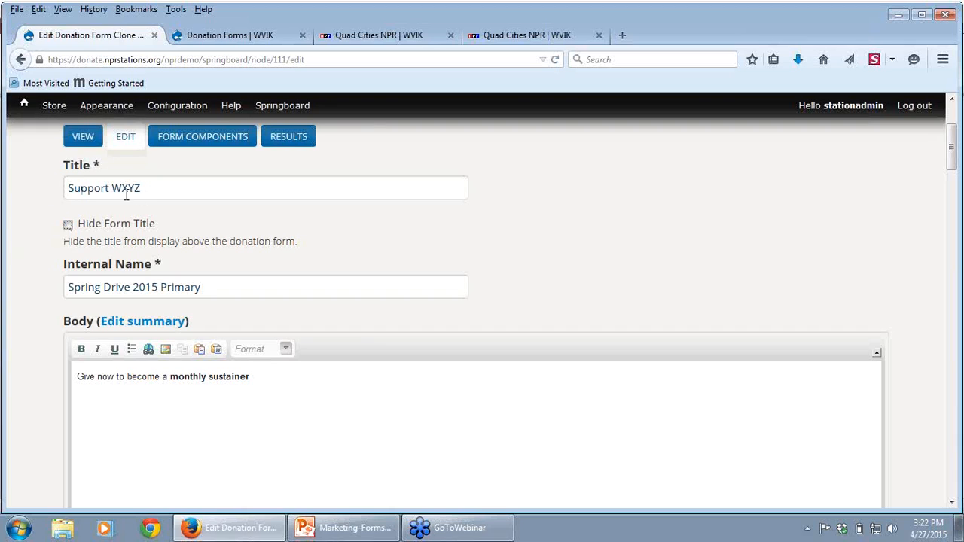
left_click(359, 34)
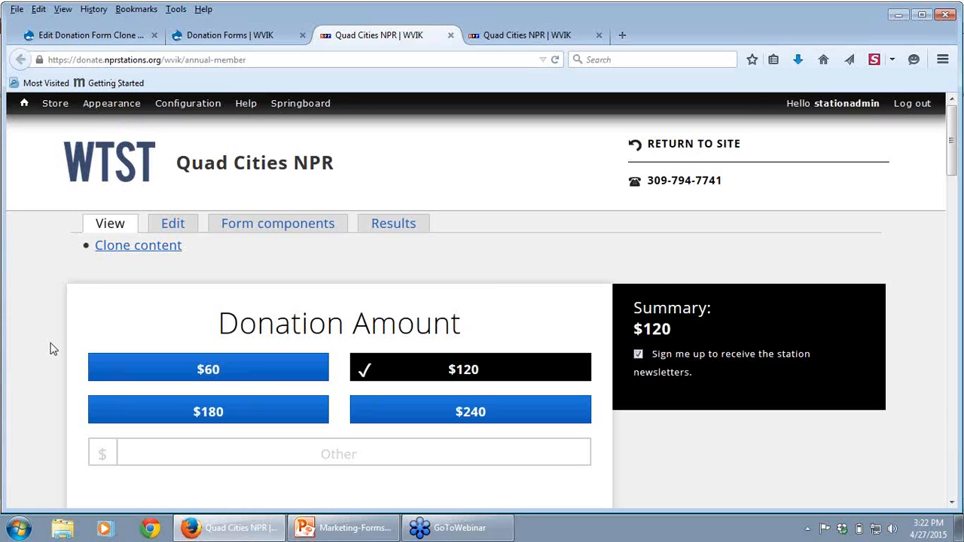
left_click(78, 38)
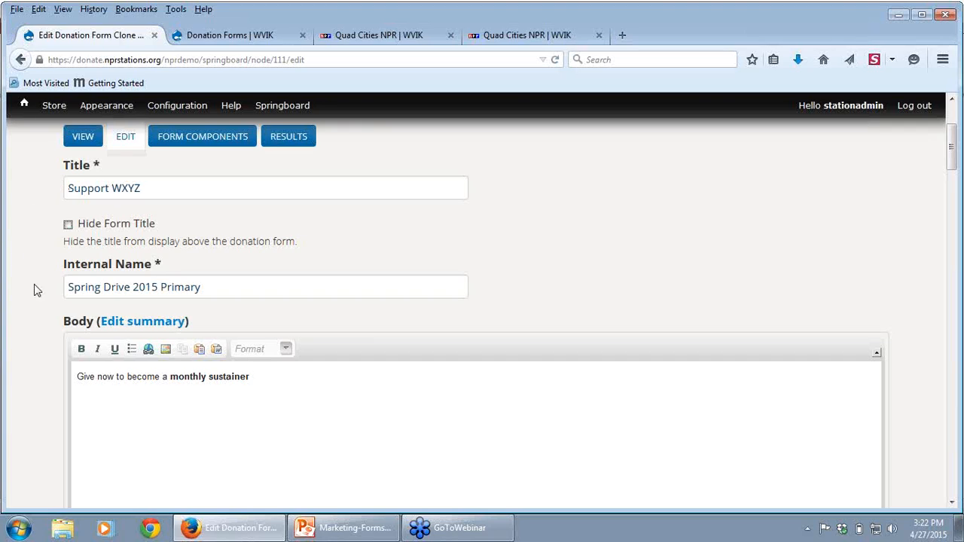
Step: Save the changes to the cloned donation form
left_click(952, 394)
left_click_drag(952, 503, 950, 503)
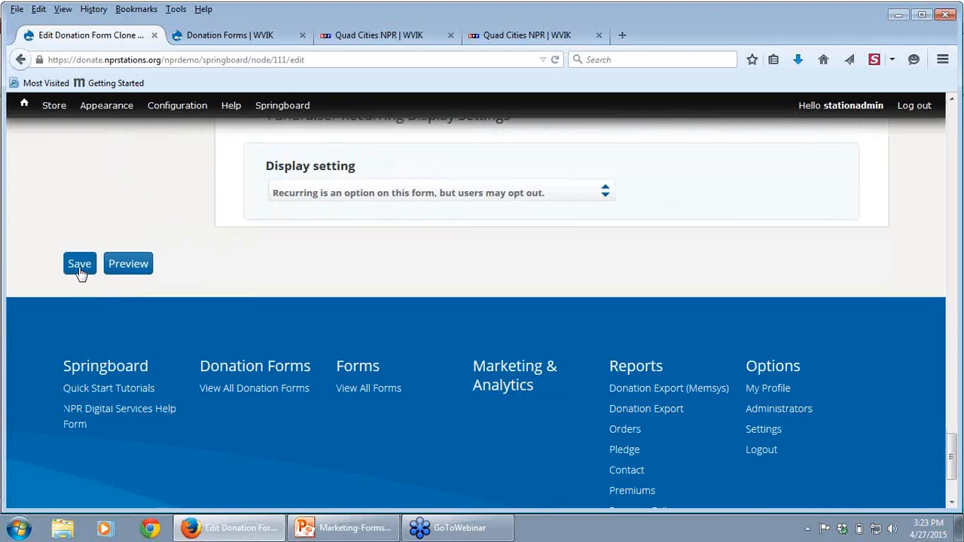
left_click(80, 265)
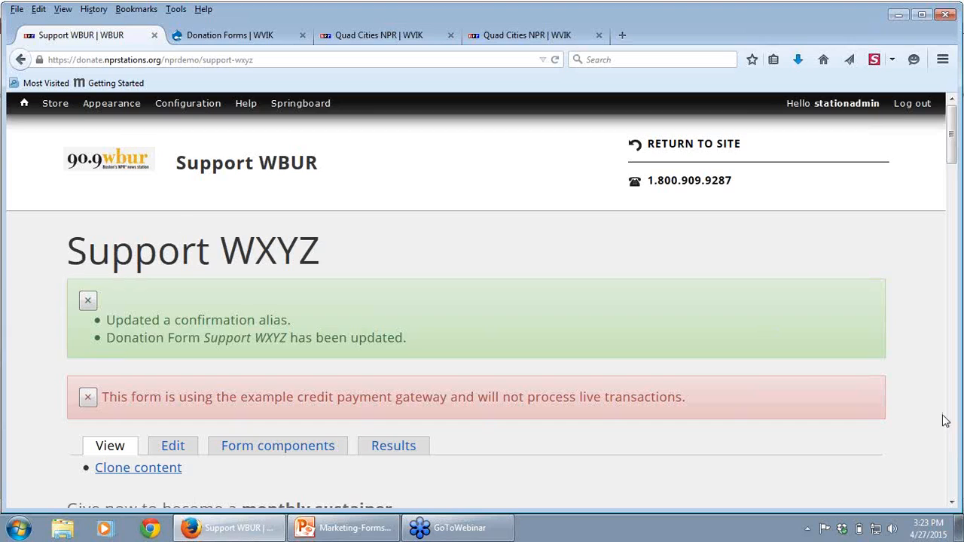
Step: Dismiss both message boxes on the saved Support WXYZ form page
left_click(953, 503)
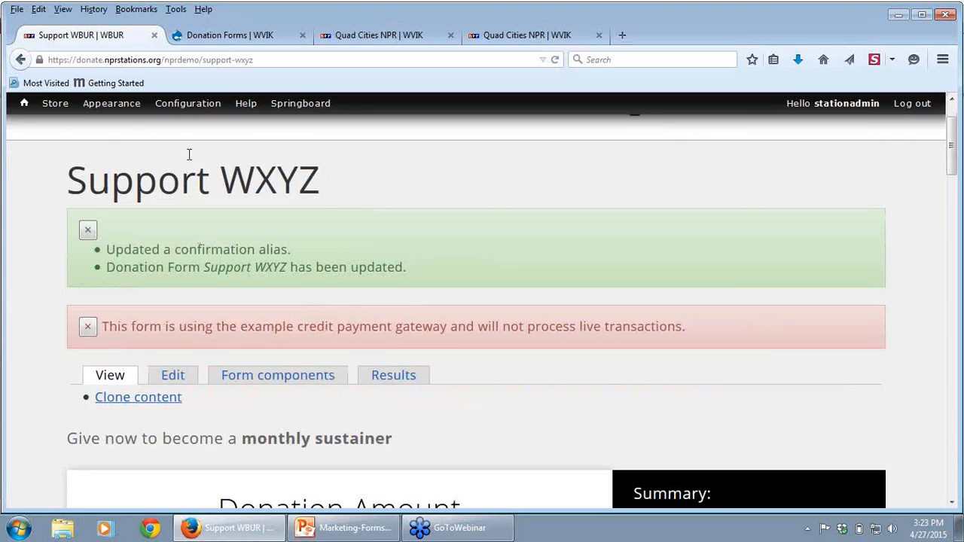
left_click(87, 231)
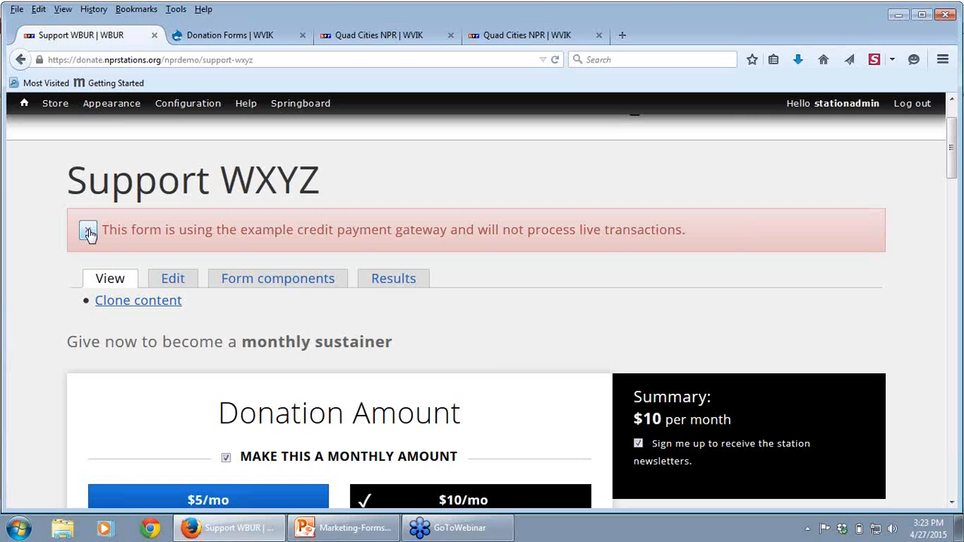
left_click(87, 232)
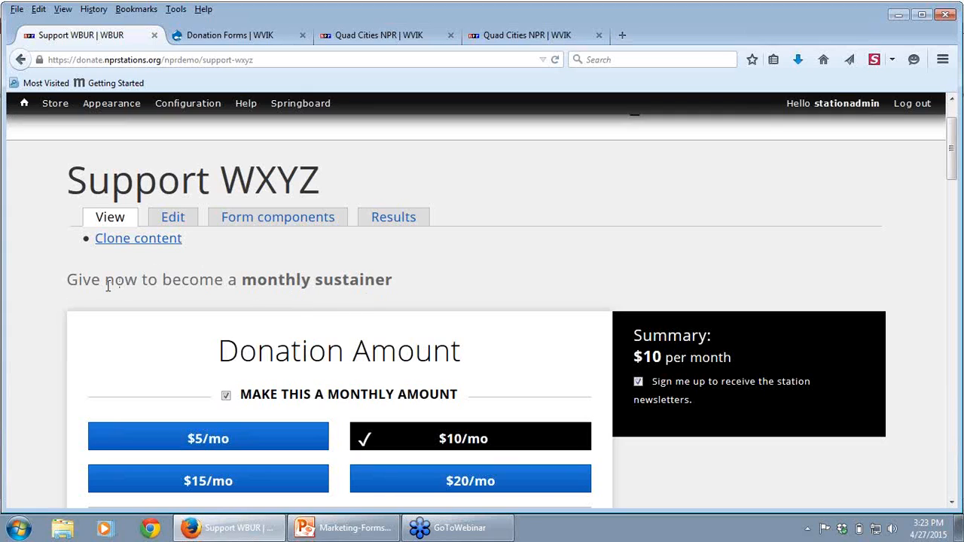
Step: Reopen the Support WXYZ form for editing and go to the text format setting of its Body field
left_click(166, 225)
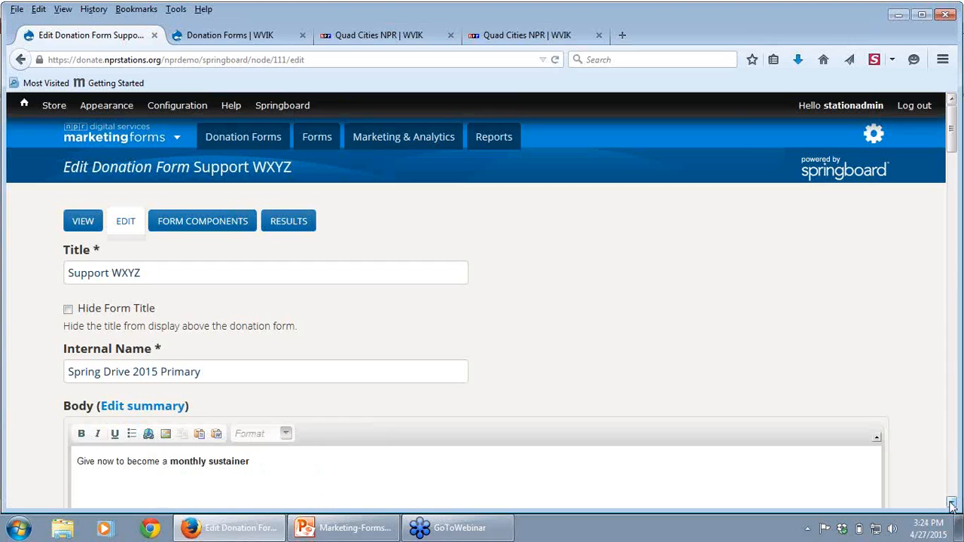
scroll(950, 503, "down", 7)
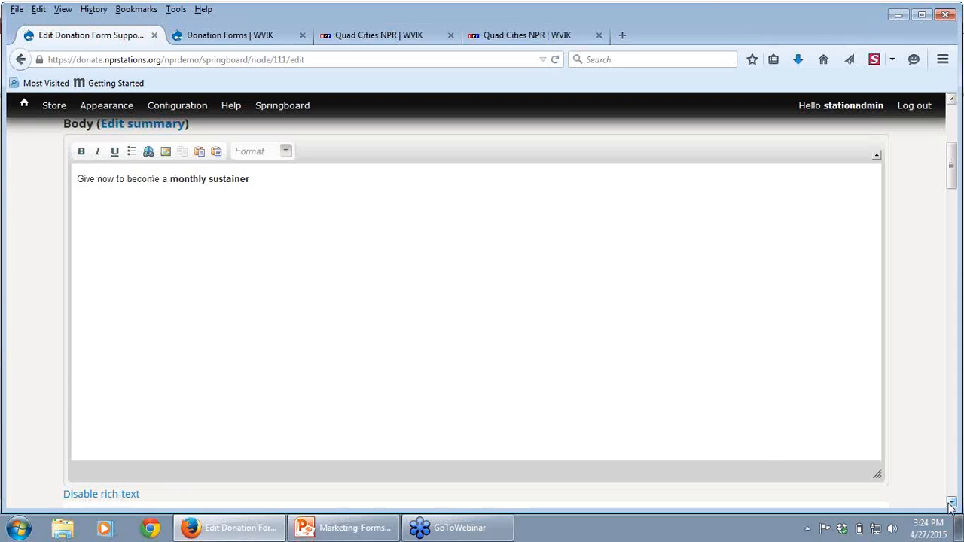
scroll(950, 506, "down", 5)
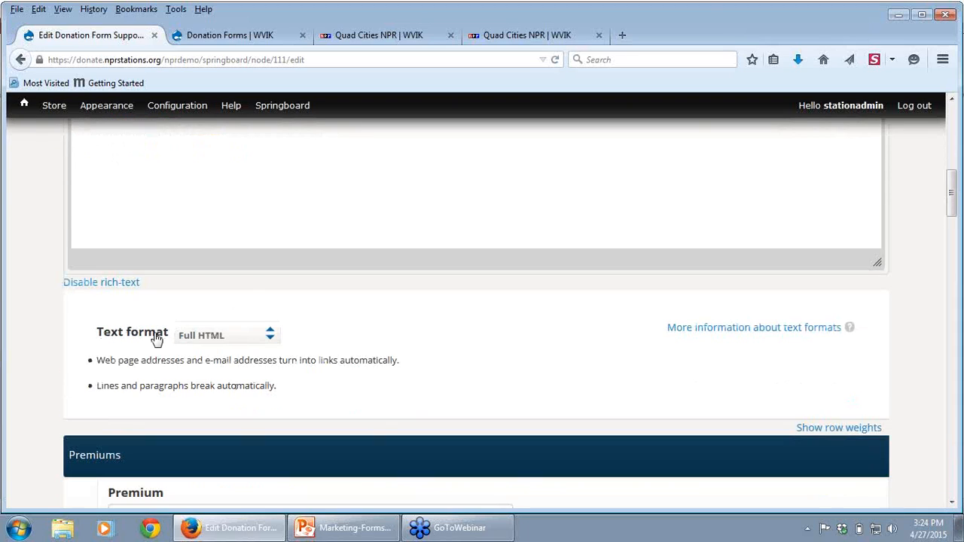
Step: Switch the Body text format to Raw HTML to view its markup, and set it back to Full HTML
left_click(221, 337)
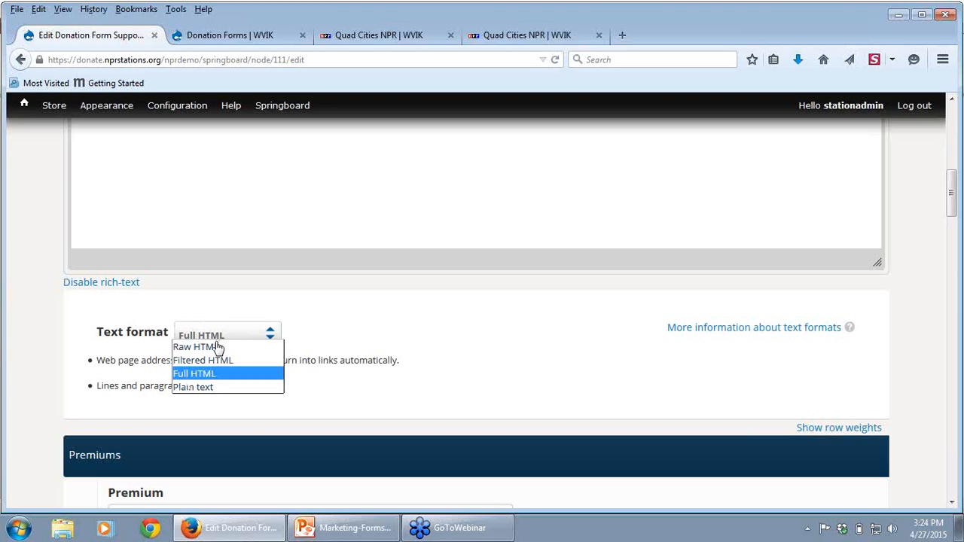
left_click(217, 346)
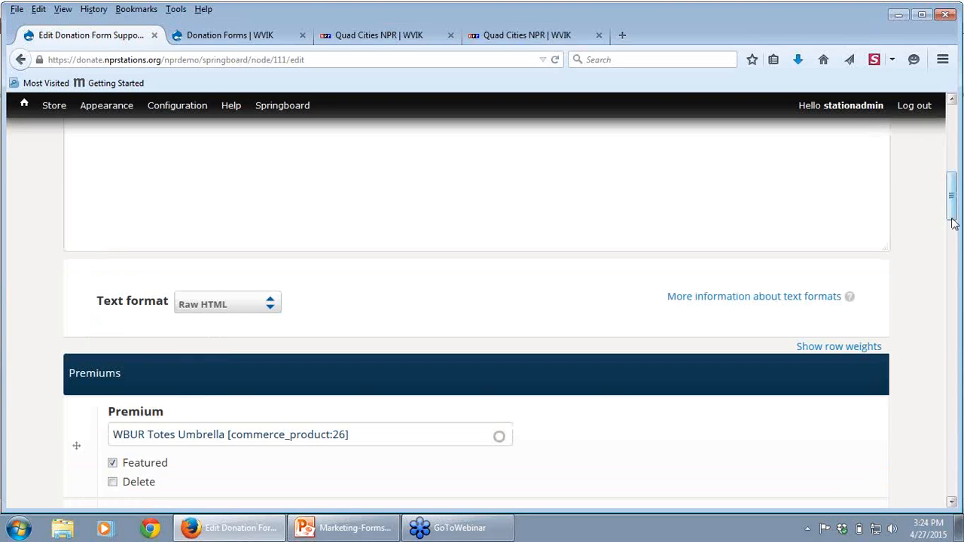
scroll(953, 224, "up", 5)
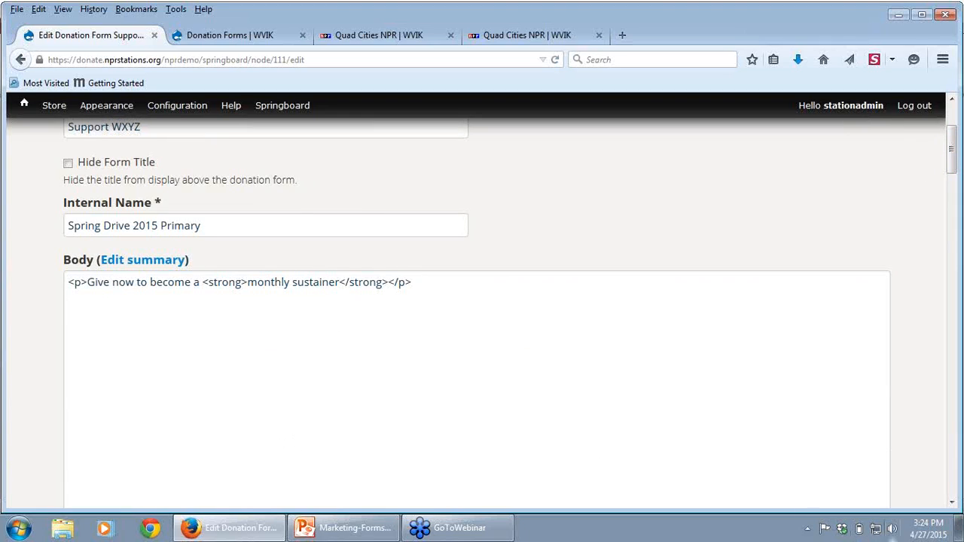
left_click(951, 502)
scroll(951, 502, "down", 3)
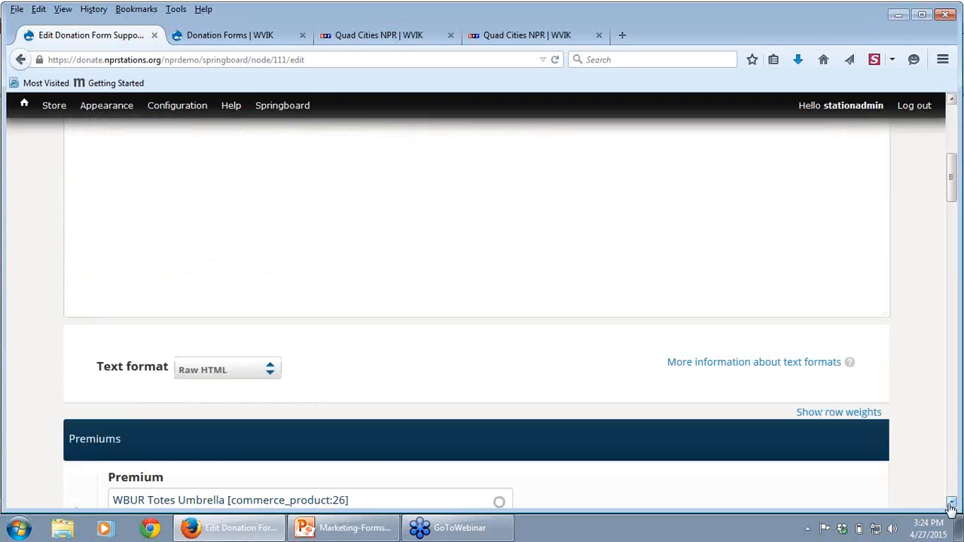
left_click(221, 370)
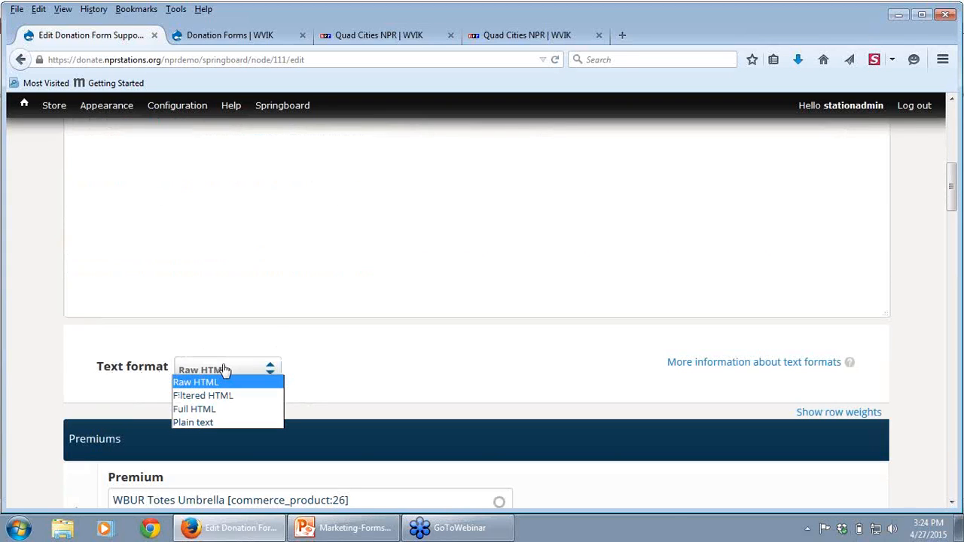
left_click(208, 411)
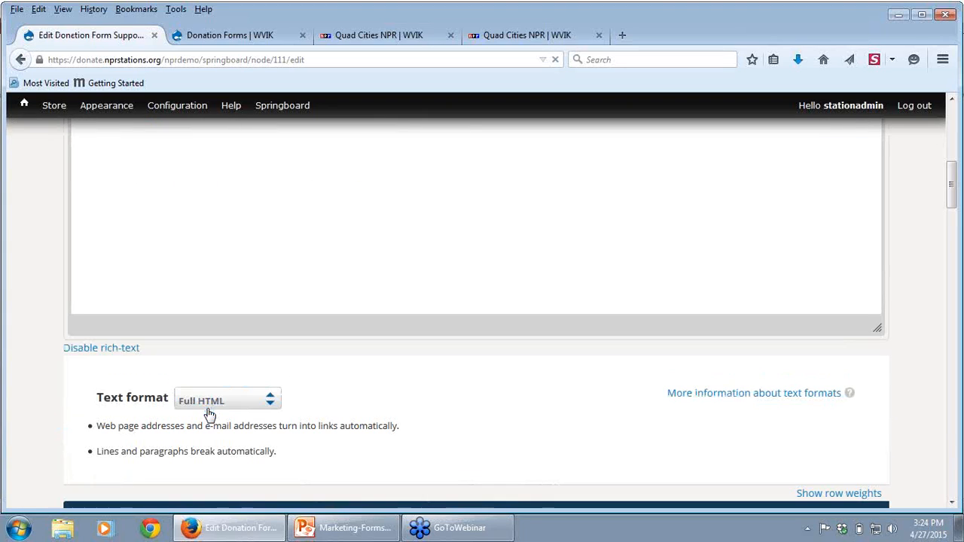
Step: Switch the Body text format to Filtered HTML, view the Body text, and restore the Full HTML format
key("Up")
left_click(671, 232)
scroll(672, 231, "up", 5)
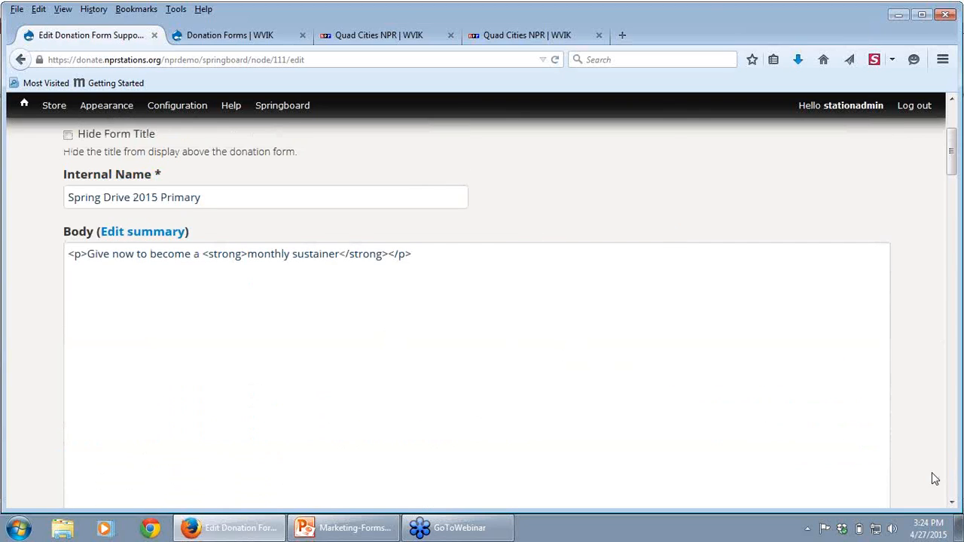
left_click(952, 502)
scroll(953, 502, "down", 3)
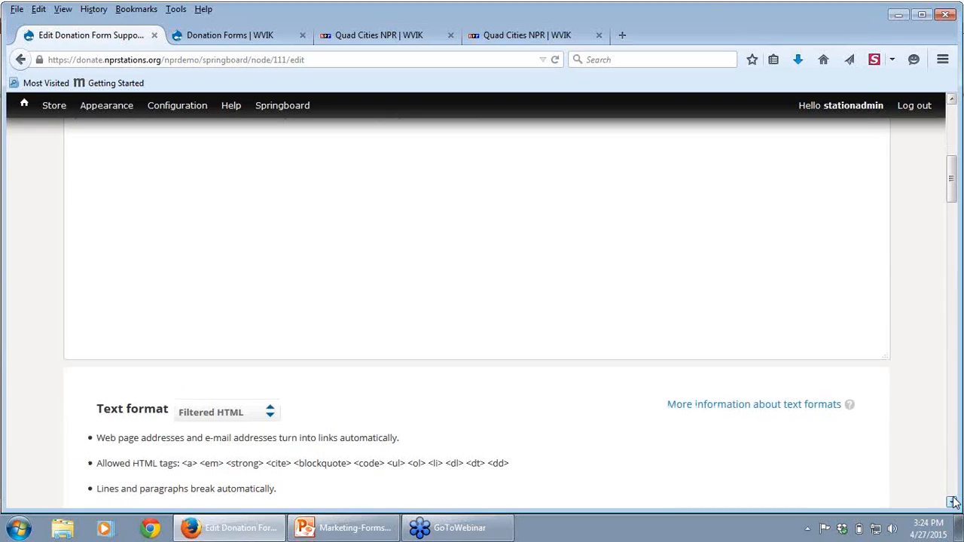
left_click(209, 415)
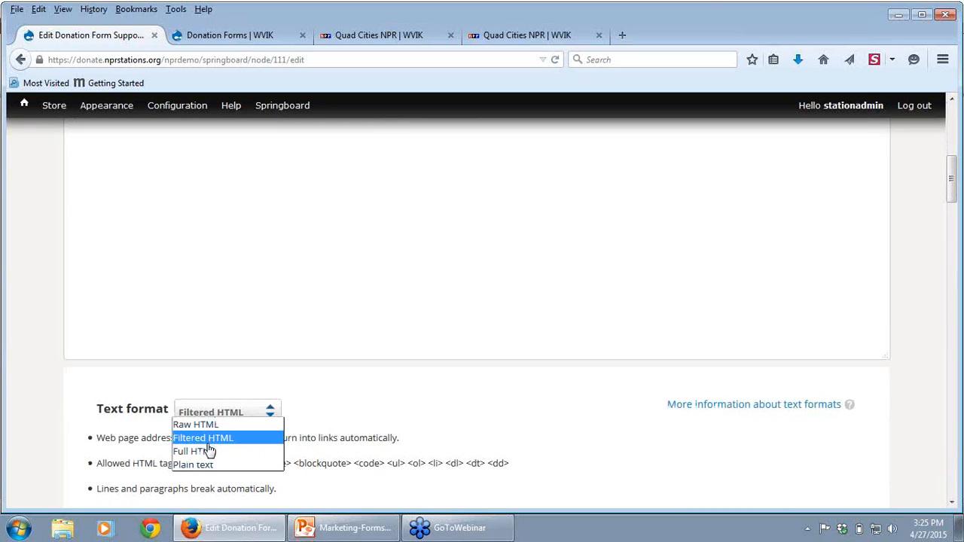
left_click(206, 451)
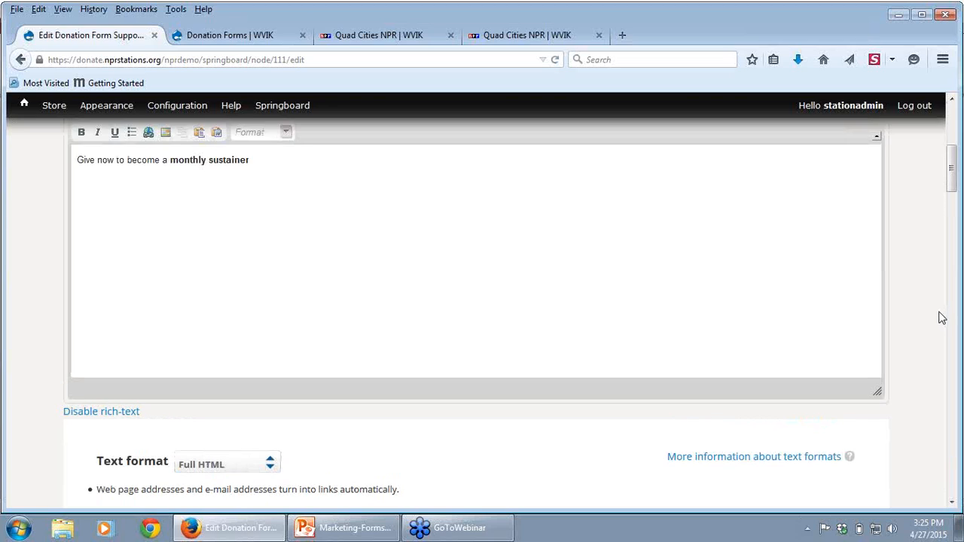
scroll(941, 318, "up", 3)
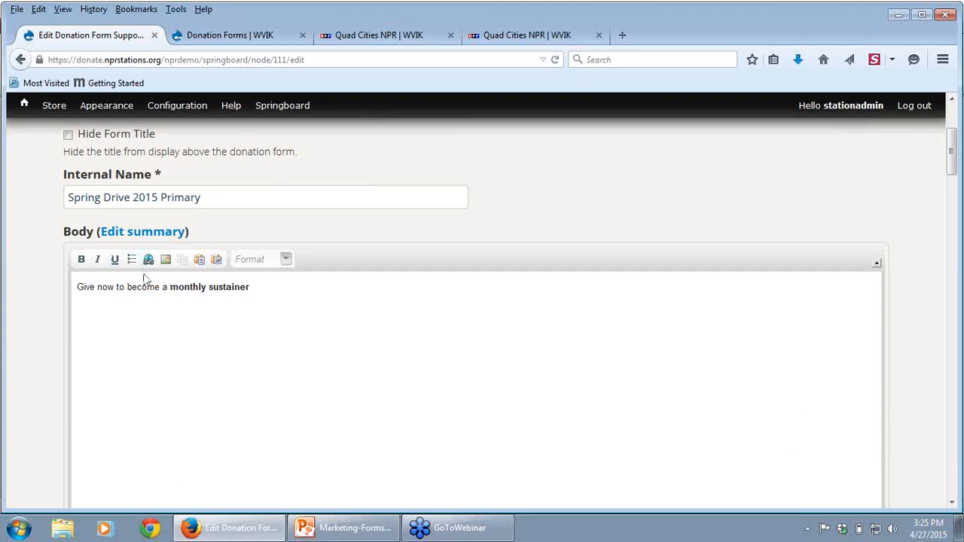
Step: View the link options for the word "become" in the Body text and close them without adding a link
left_click_drag(128, 289, 160, 288)
left_click(149, 261)
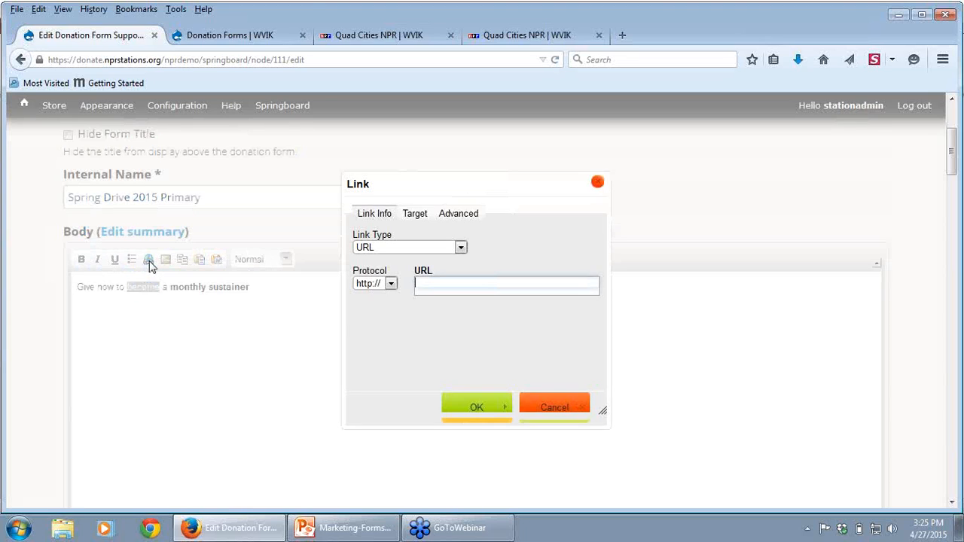
left_click(597, 183)
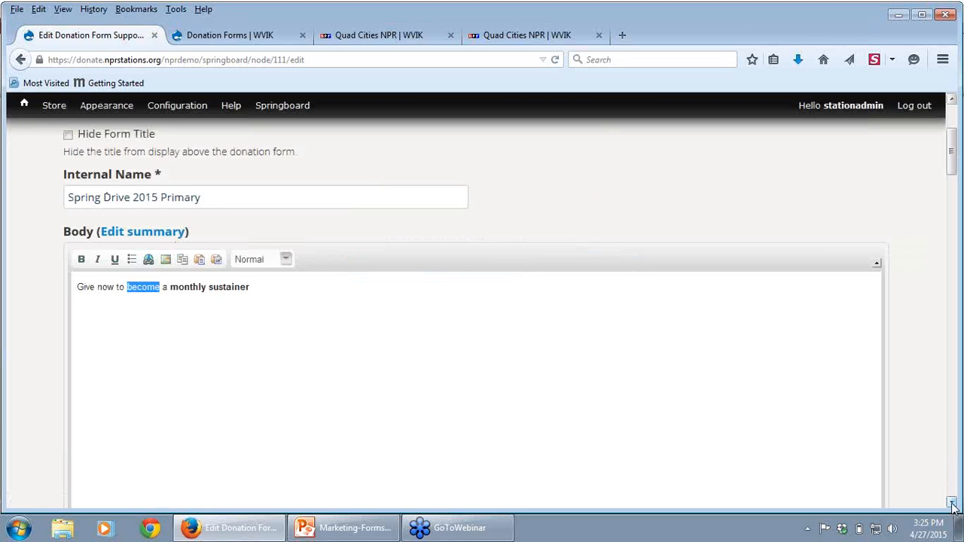
Step: Compare WVIK's annual-only and combo donation forms in their open tabs, ending on the annual-only form
left_click_drag(952, 504, 950, 505)
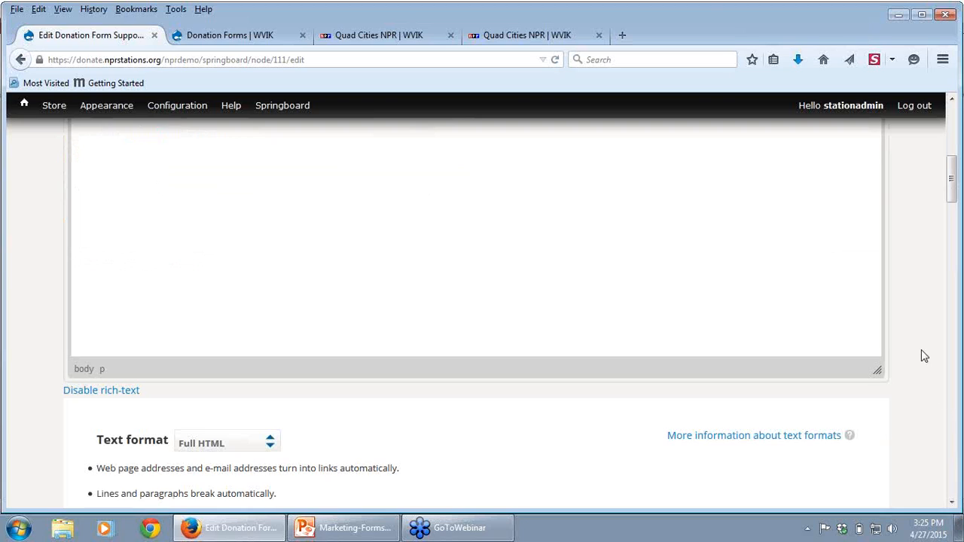
scroll(921, 349, "up", 7)
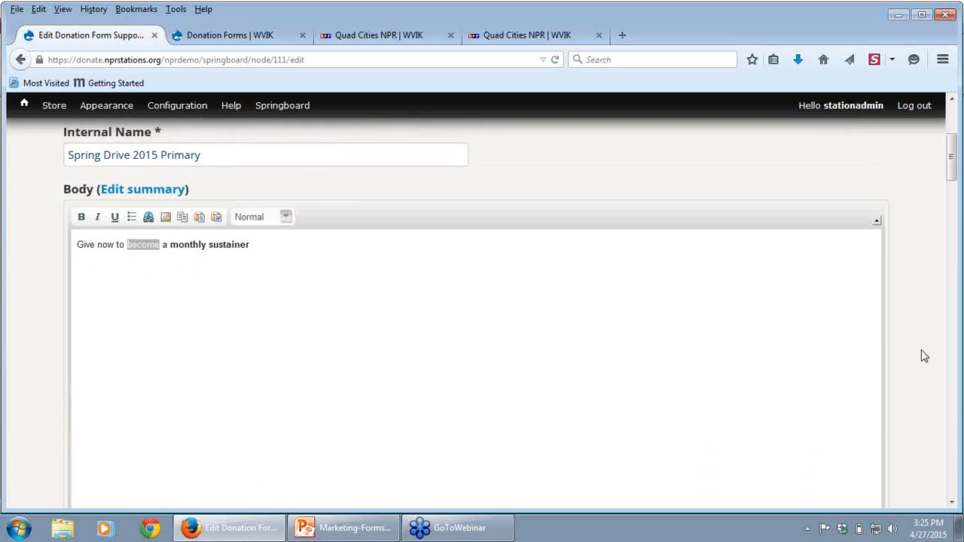
left_click(343, 36)
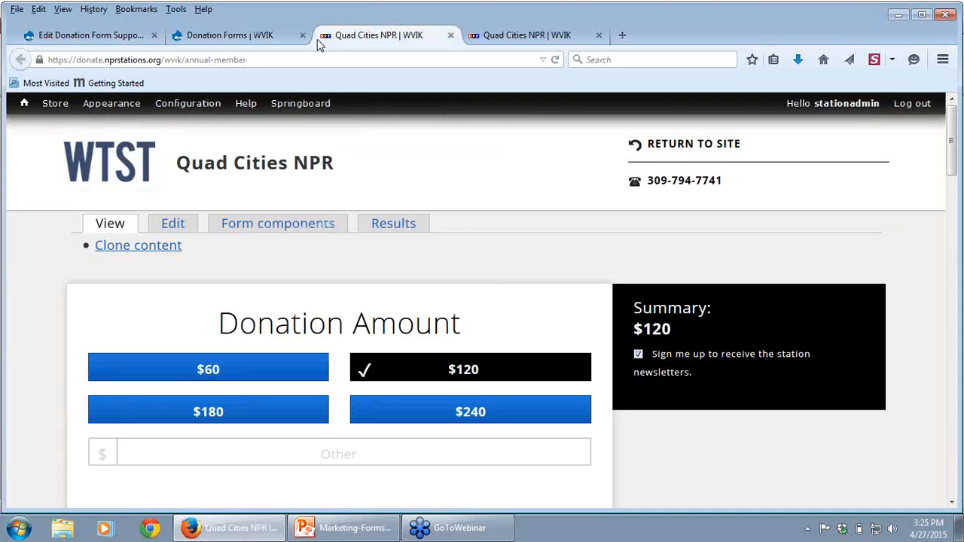
left_click(517, 36)
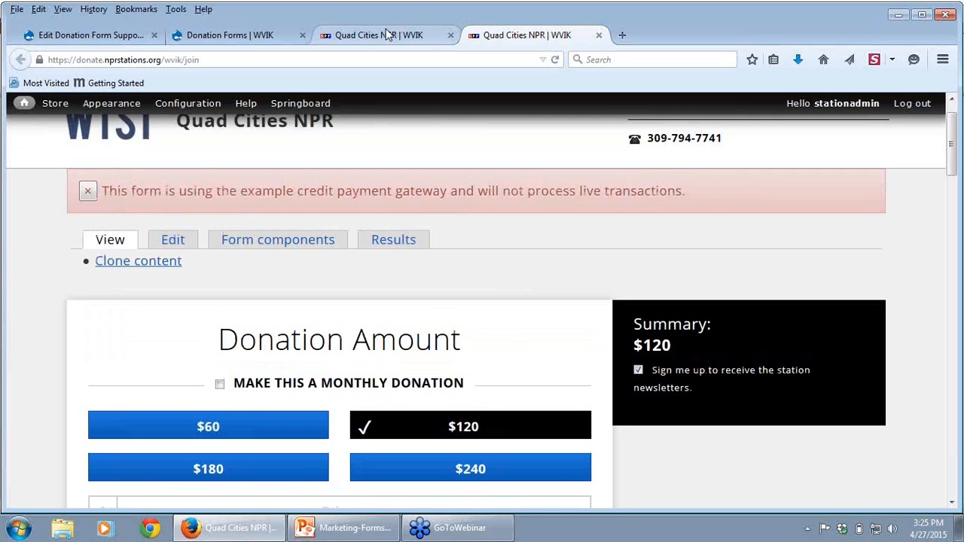
left_click(378, 35)
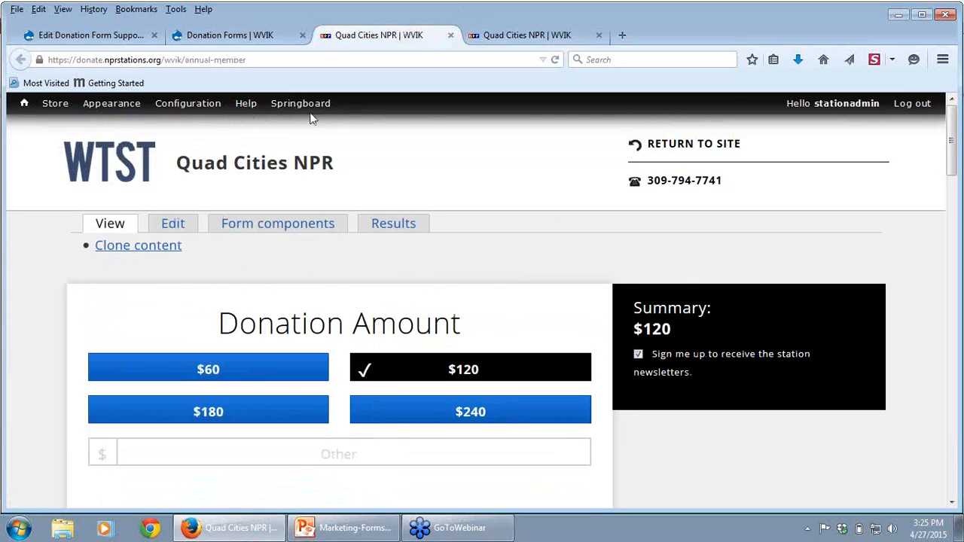
Step: Narrow the browser window on WVIK's combo donation form to view its mobile layout, and restore the full-width view
left_click(77, 35)
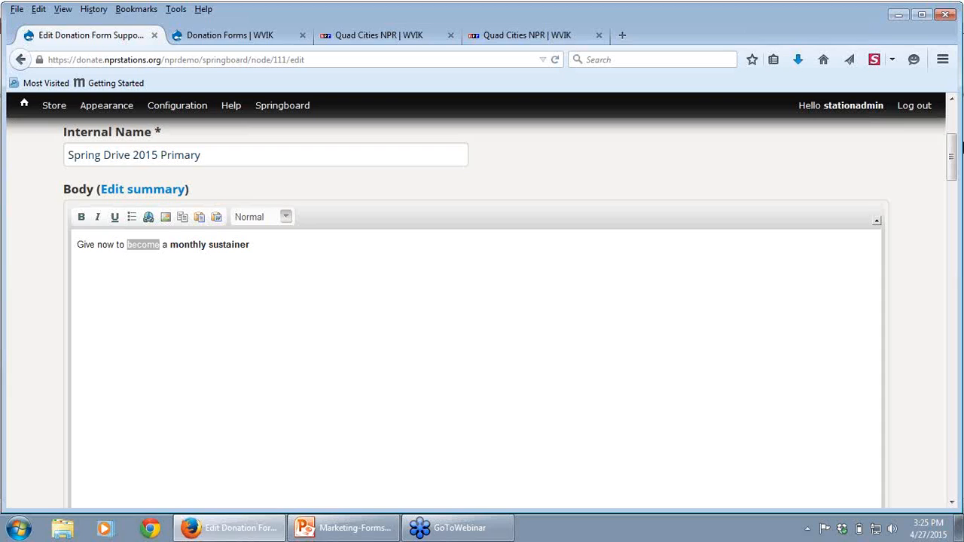
left_click(536, 34)
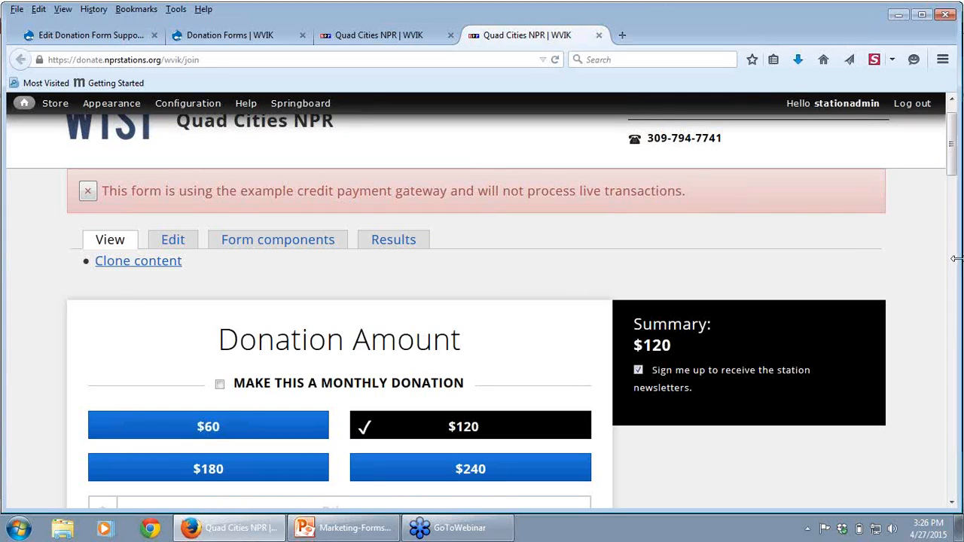
left_click_drag(955, 257, 238, 223)
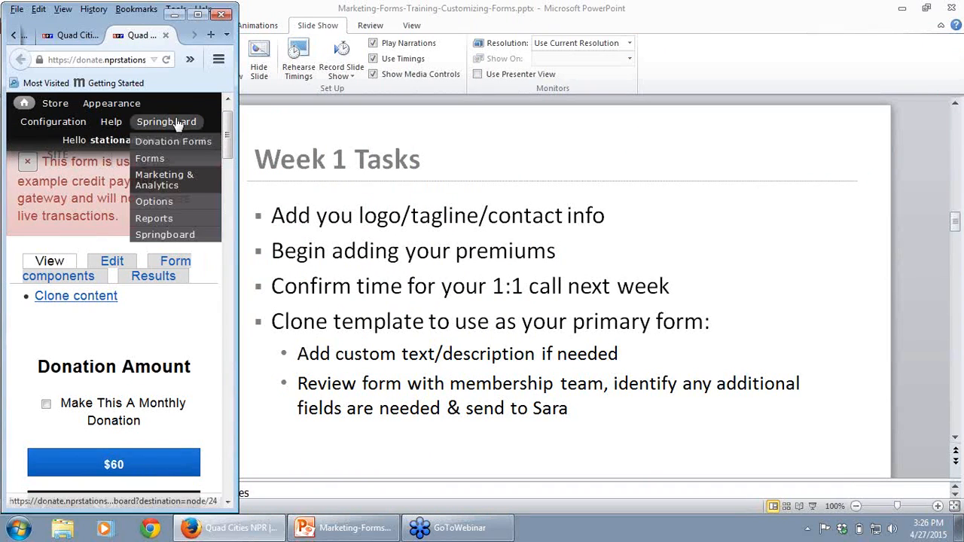
left_click(197, 14)
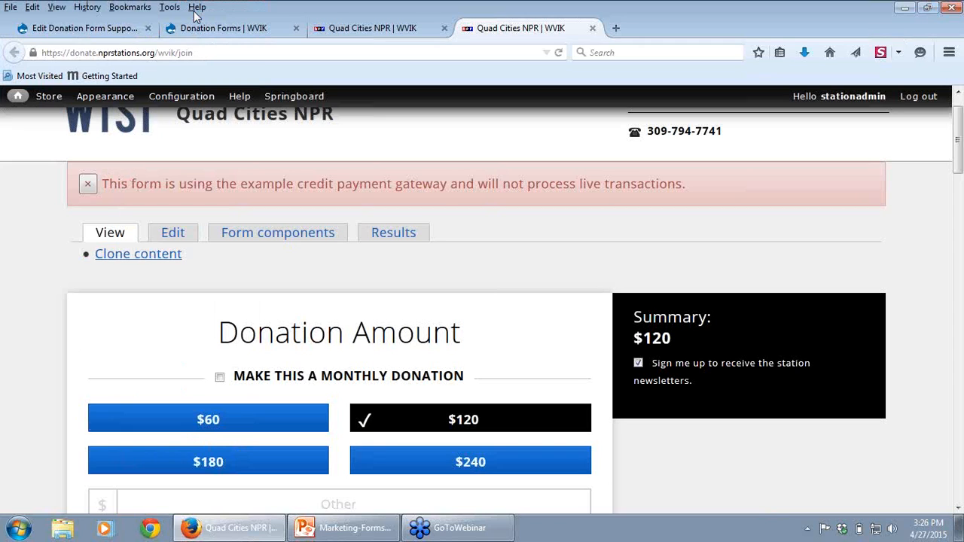
Step: Add NPR T-Shirt (2 Attributes) & Quantity in the empty Premium row of the Spring Drive 2015 Primary form
left_click(64, 28)
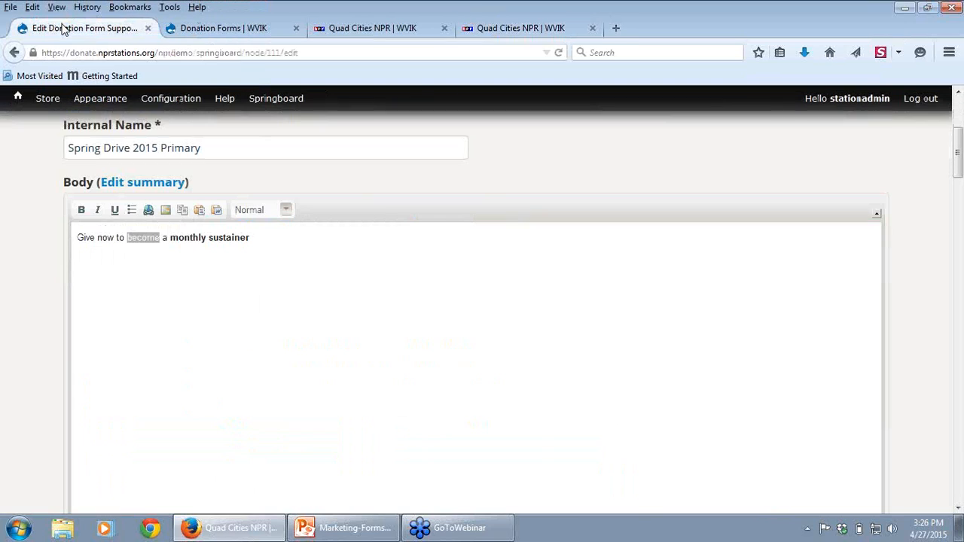
left_click(958, 509)
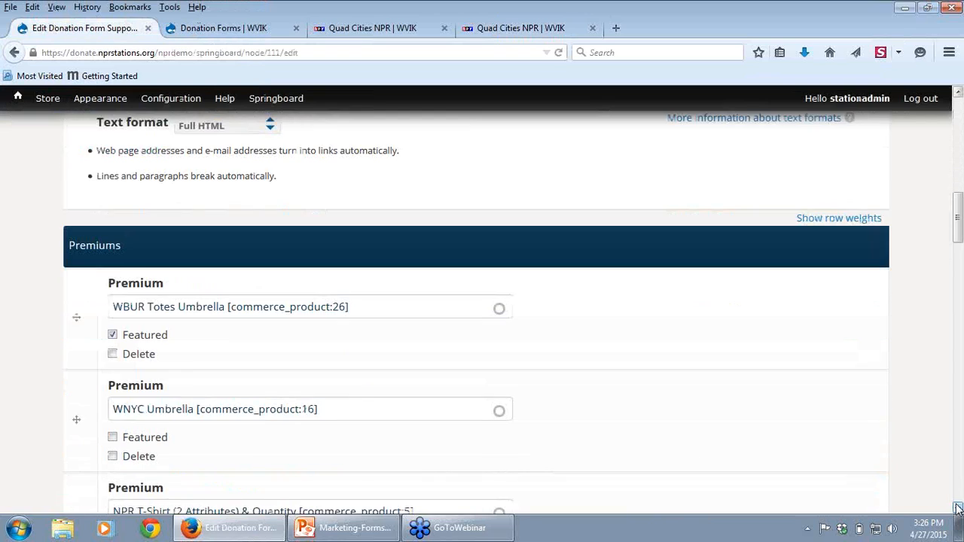
left_click(958, 509)
left_click(958, 508)
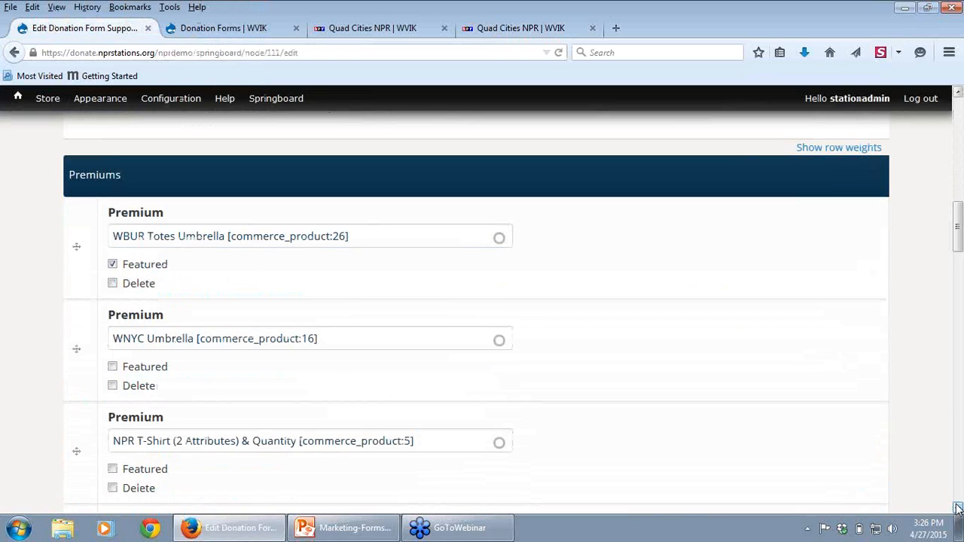
left_click(958, 509)
left_click(958, 509)
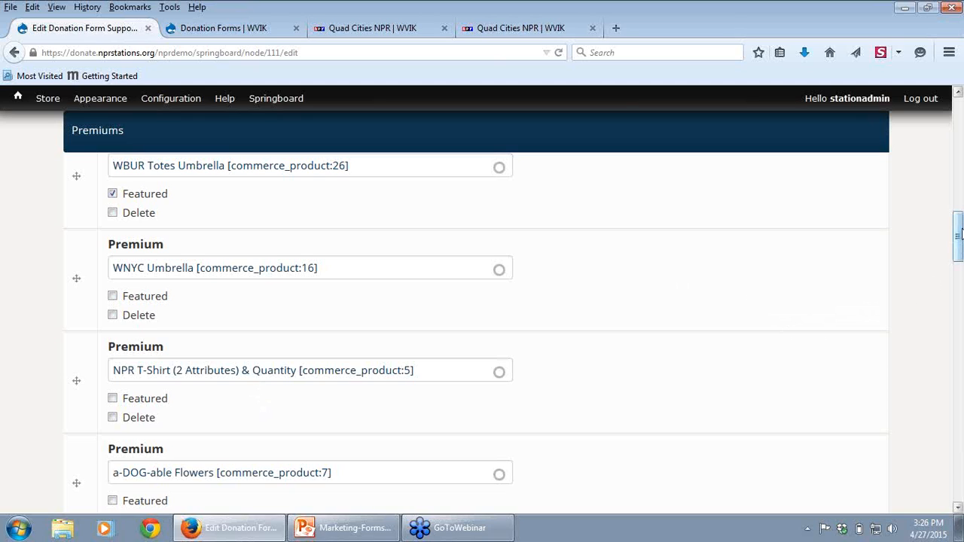
left_click_drag(958, 238, 958, 281)
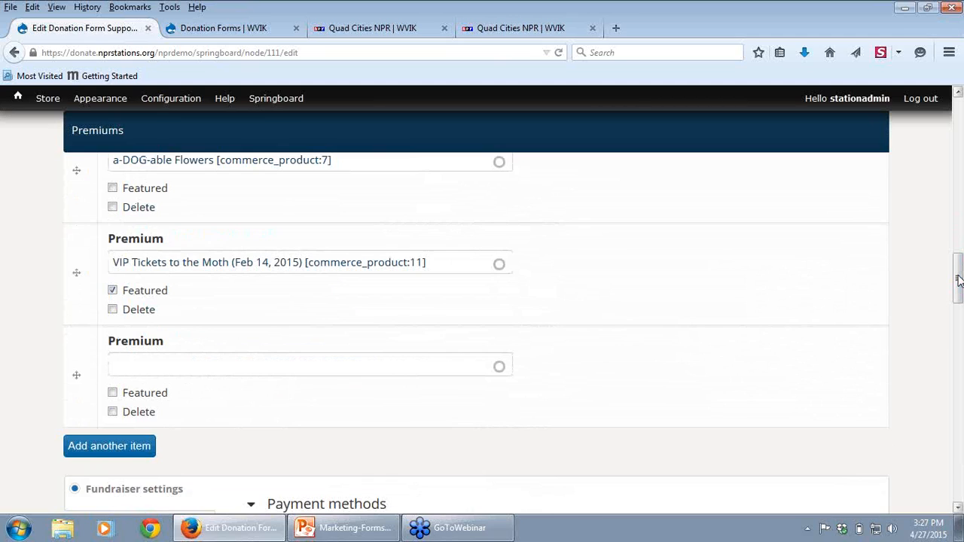
left_click(171, 363)
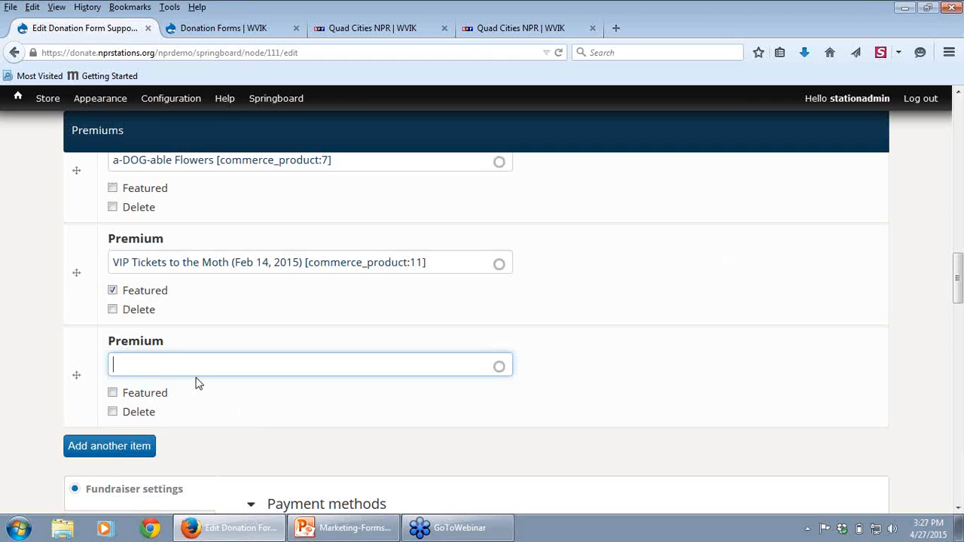
type("npr")
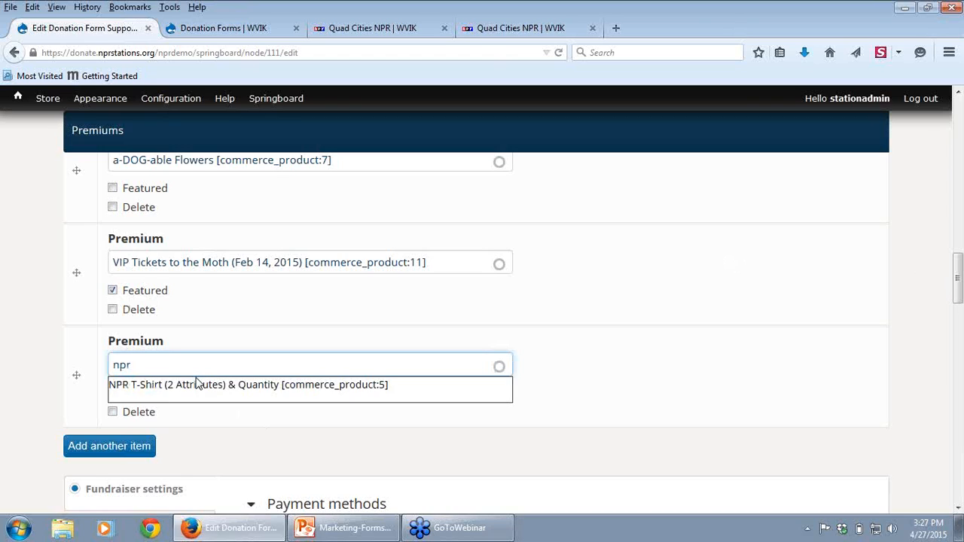
left_click(258, 390)
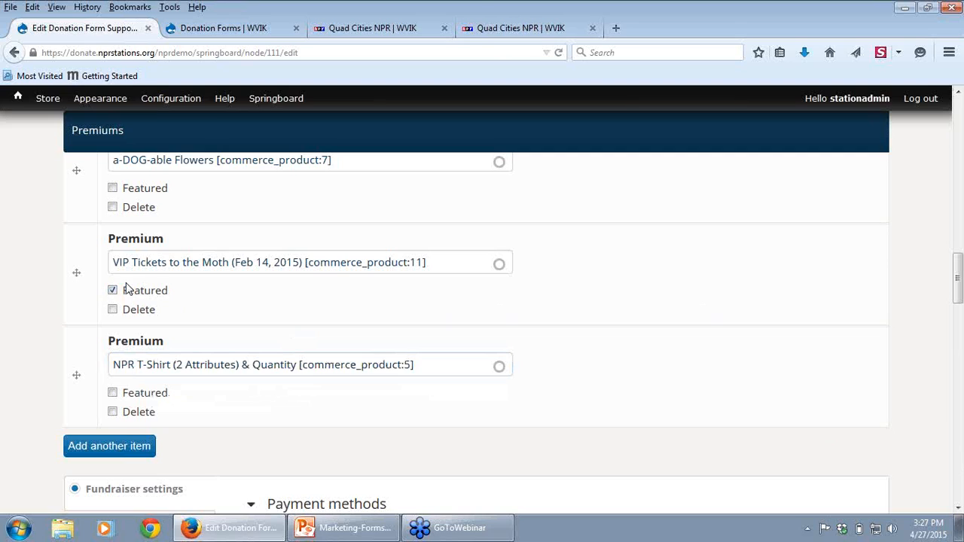
Step: View the Thank You Gifts on WVIK's annual-only donation form, expanding the list to show more gifts
left_click(392, 27)
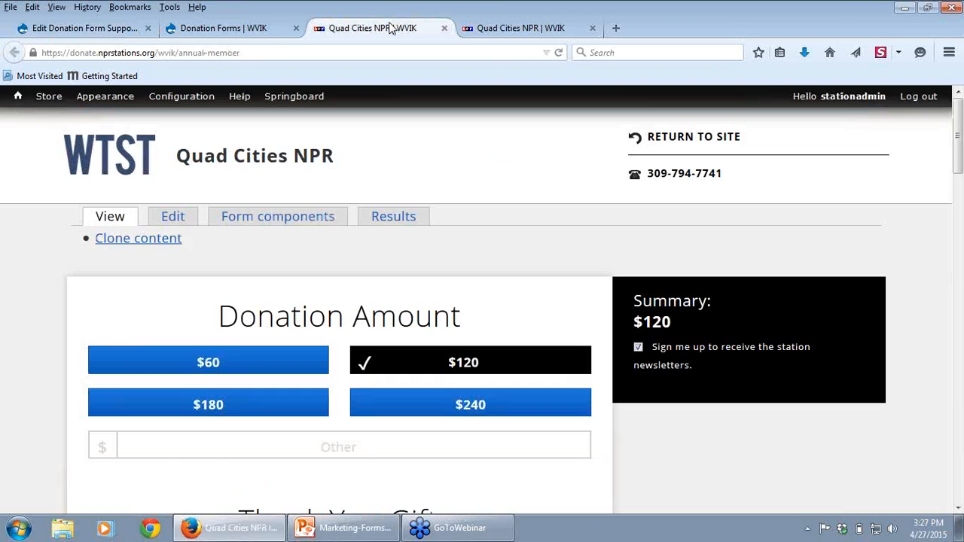
left_click(957, 508)
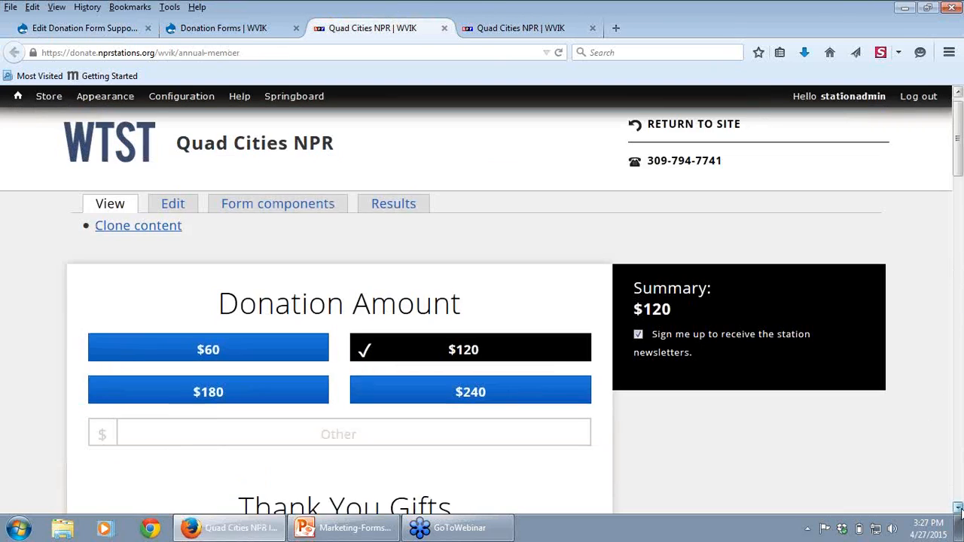
left_click(958, 509)
left_click(958, 509)
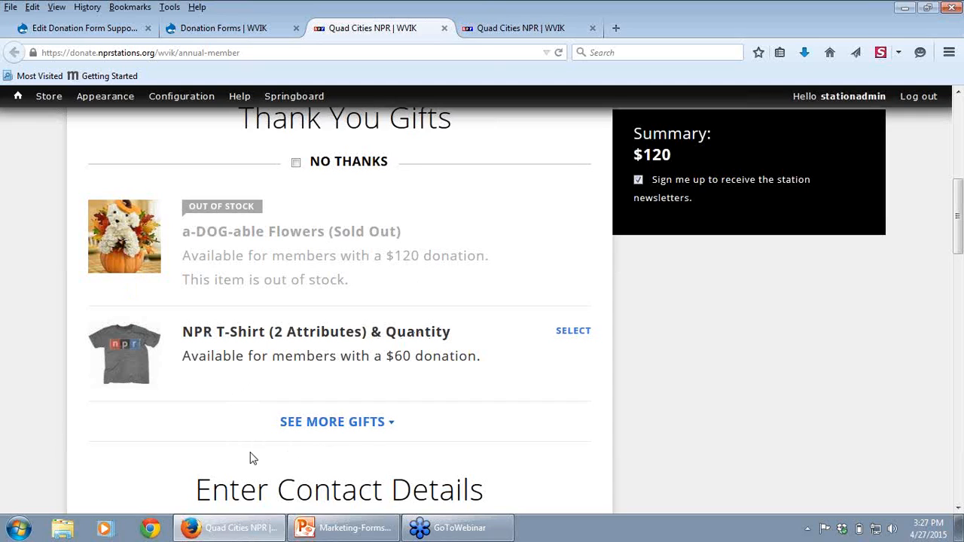
left_click(327, 424)
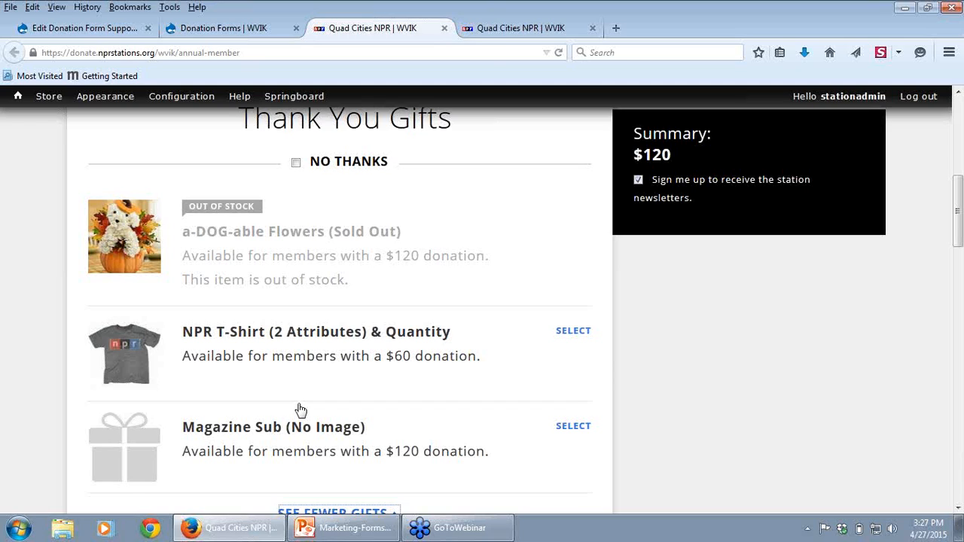
Step: Mark the WNYC Umbrella premium for deletion on the Spring Drive 2015 Primary form
left_click(79, 31)
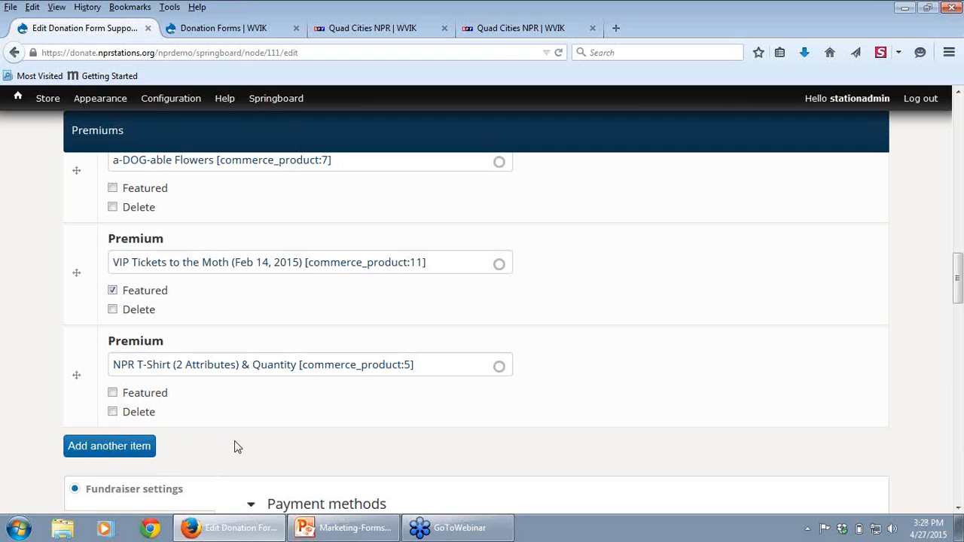
left_click_drag(958, 273, 958, 240)
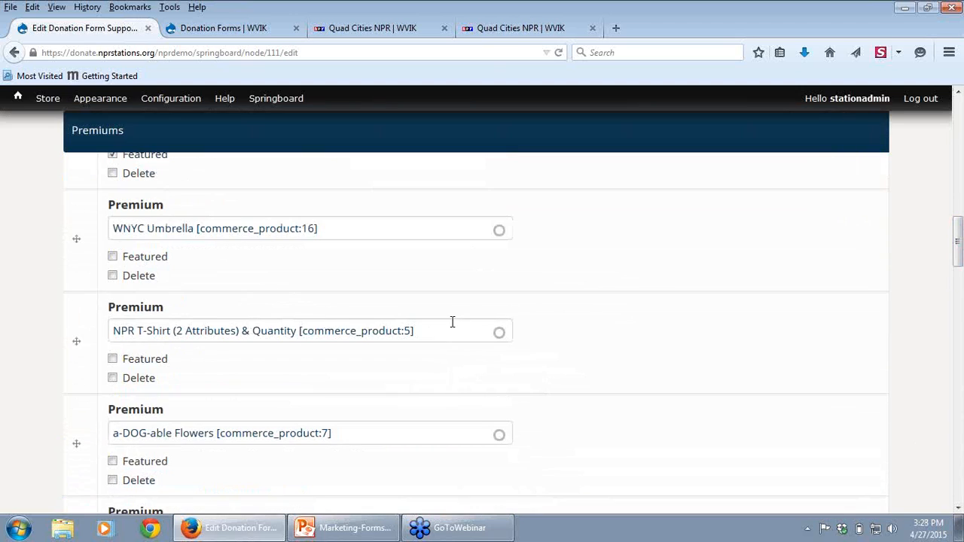
left_click(113, 277)
Step: Disable the bill_me_later payment method in the Fundraiser settings and enable it again
left_click_drag(958, 257, 960, 342)
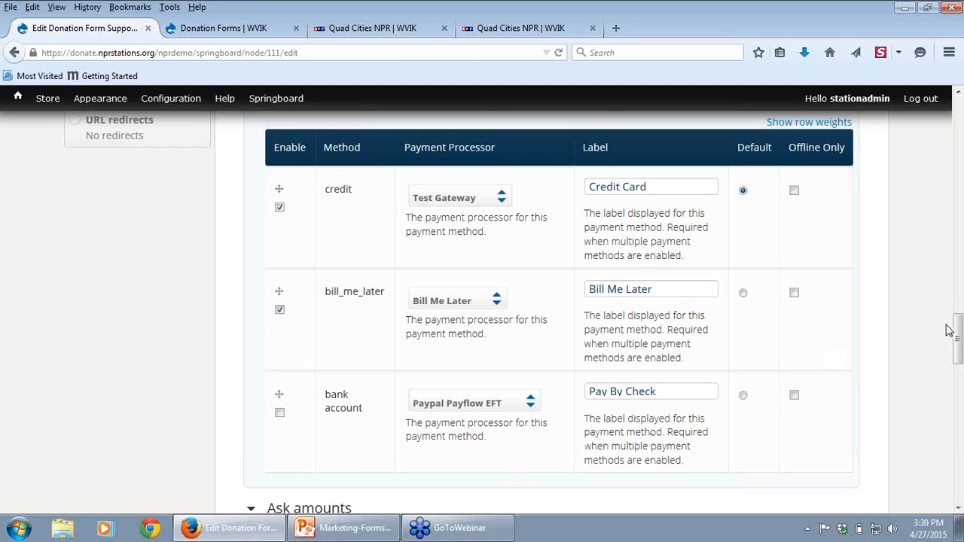
left_click_drag(959, 340, 958, 325)
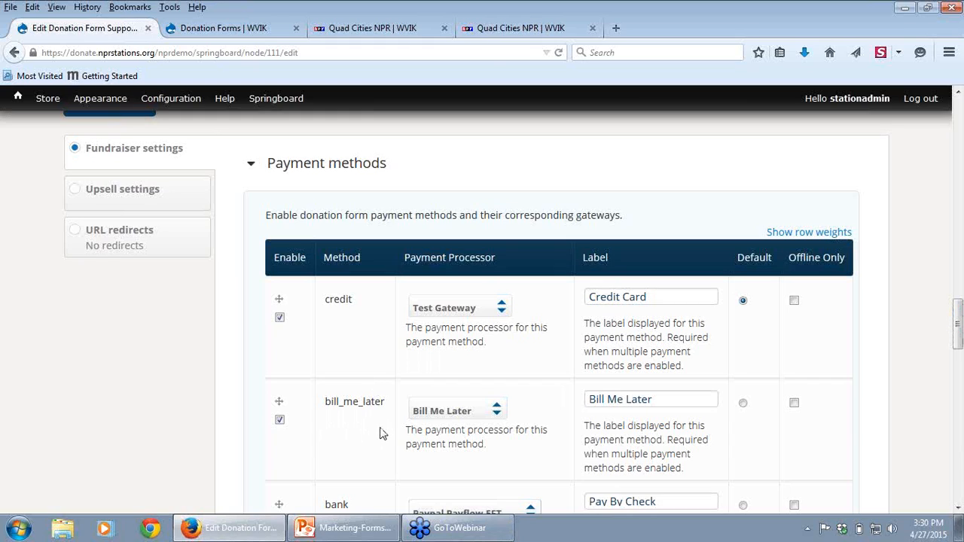
left_click(280, 421)
left_click(279, 421)
Step: View the payment options in the Enter Payment Details section of WVIK's annual-only form, and return to the form being edited
left_click(347, 29)
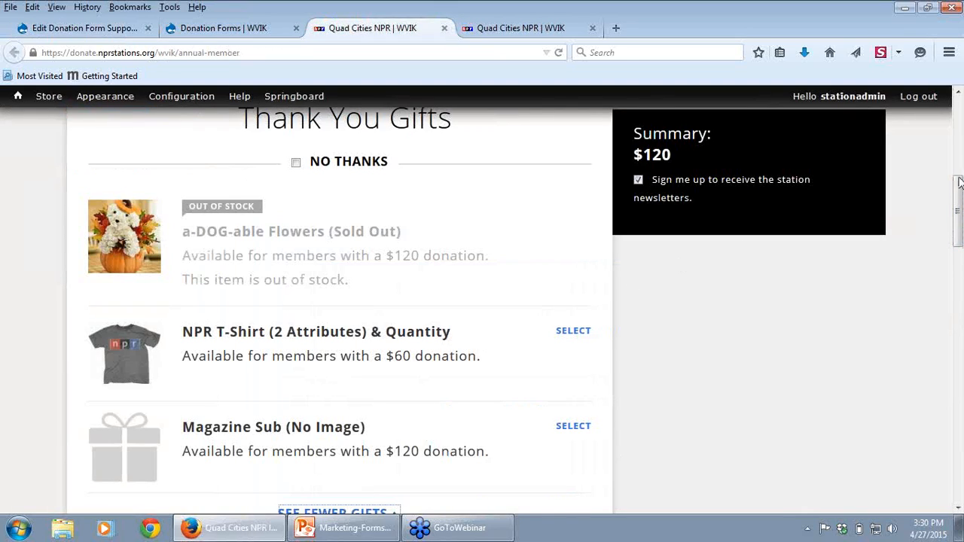
left_click_drag(959, 249, 959, 486)
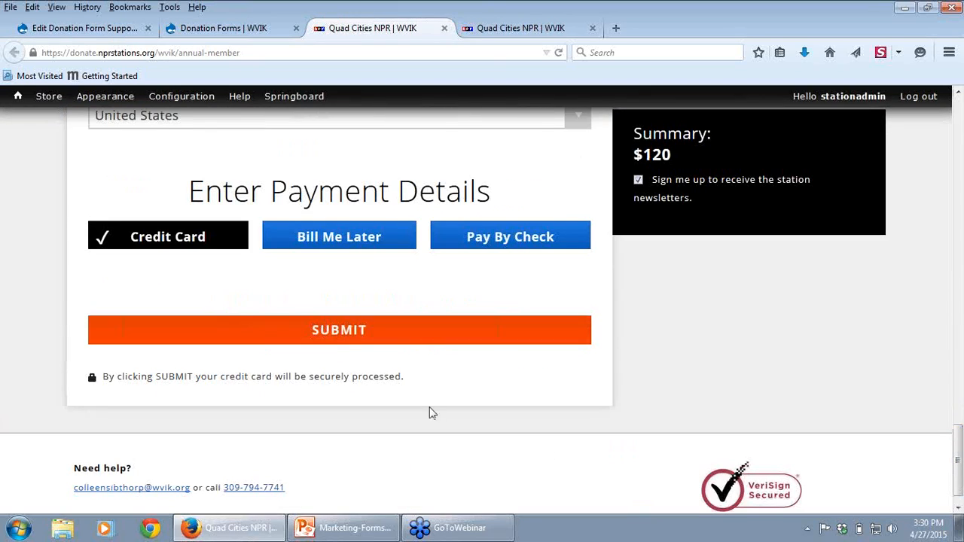
left_click(89, 30)
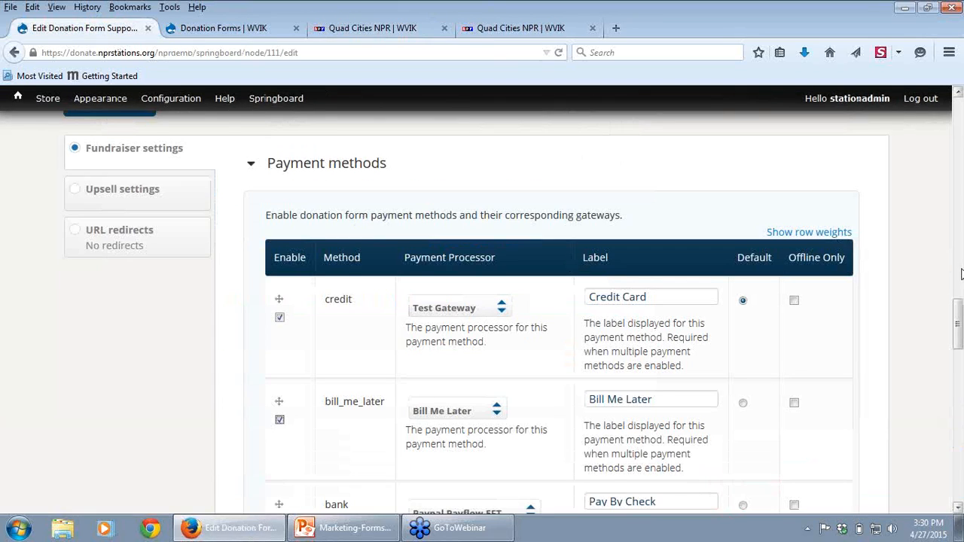
Step: Reorder the payment methods so that bill_me_later comes before credit
left_click_drag(959, 324, 958, 336)
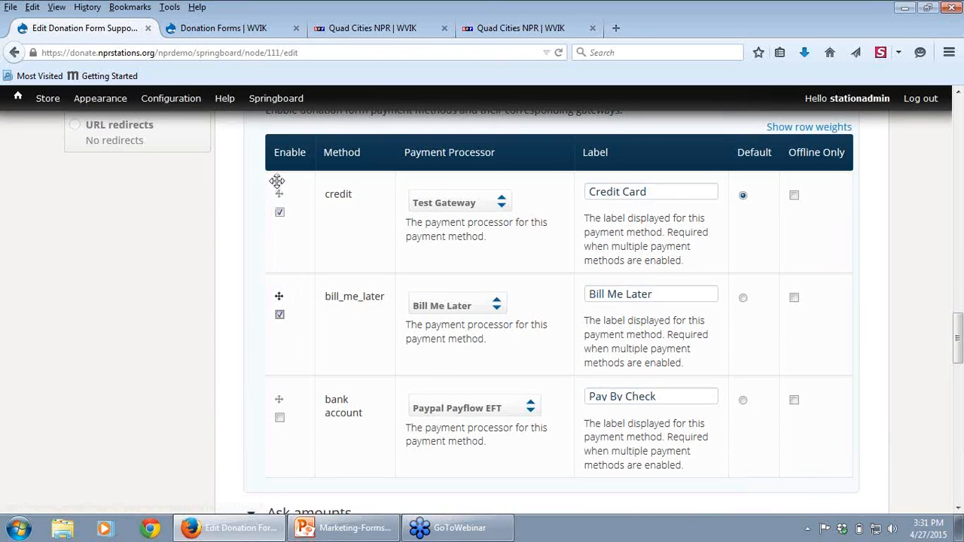
left_click_drag(286, 182, 287, 185)
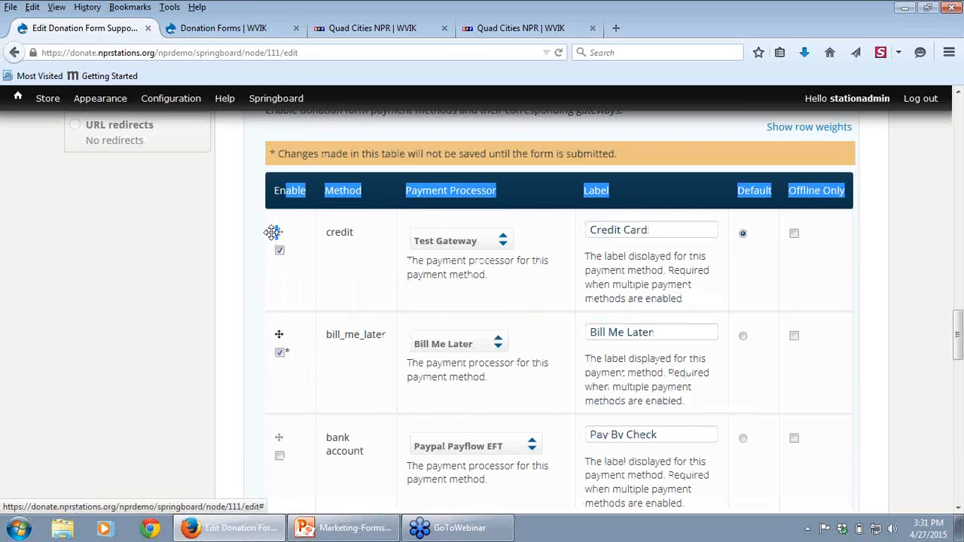
left_click_drag(279, 330, 347, 312)
left_click(245, 288)
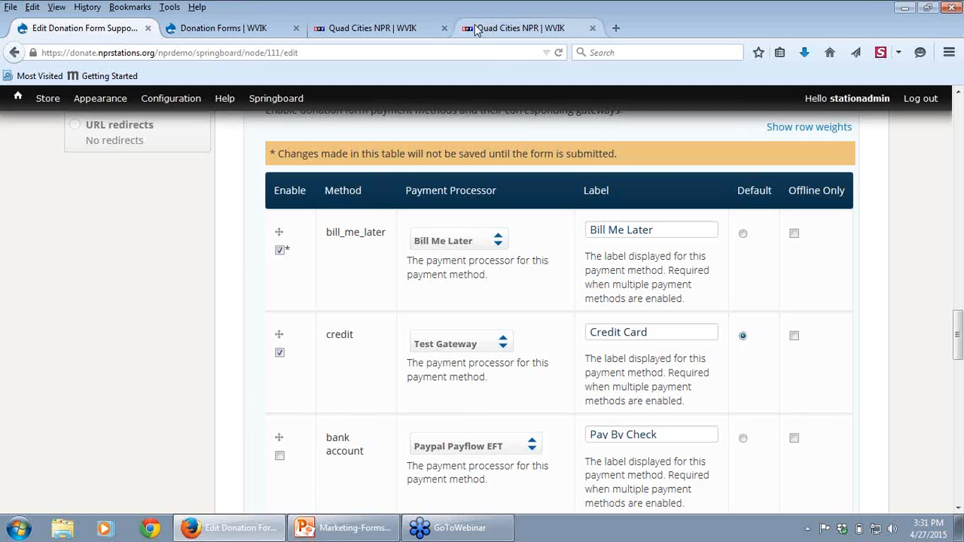
Step: Preview the Bill Me Later and Pay By Check payment options on WVIK's annual-only form, and reselect Credit Card
left_click(362, 31)
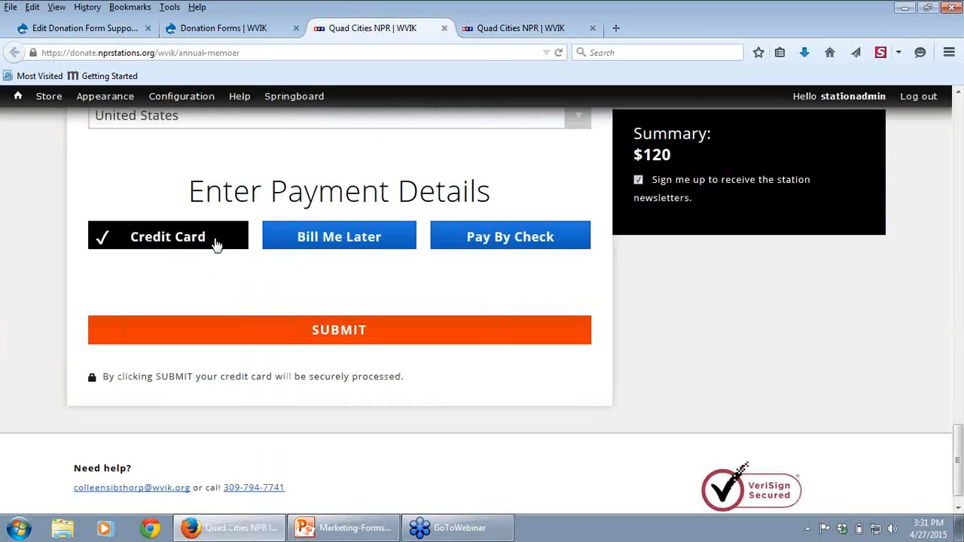
left_click(305, 251)
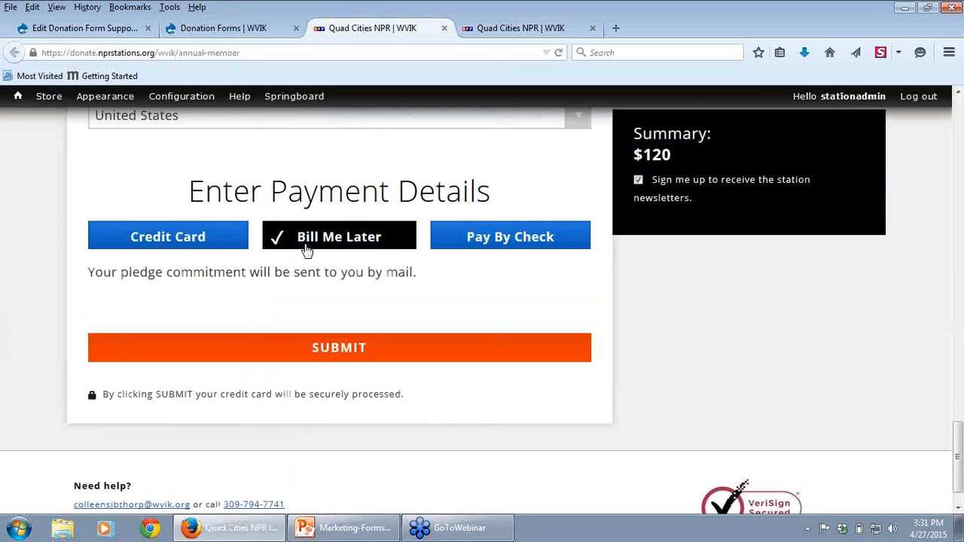
left_click(497, 249)
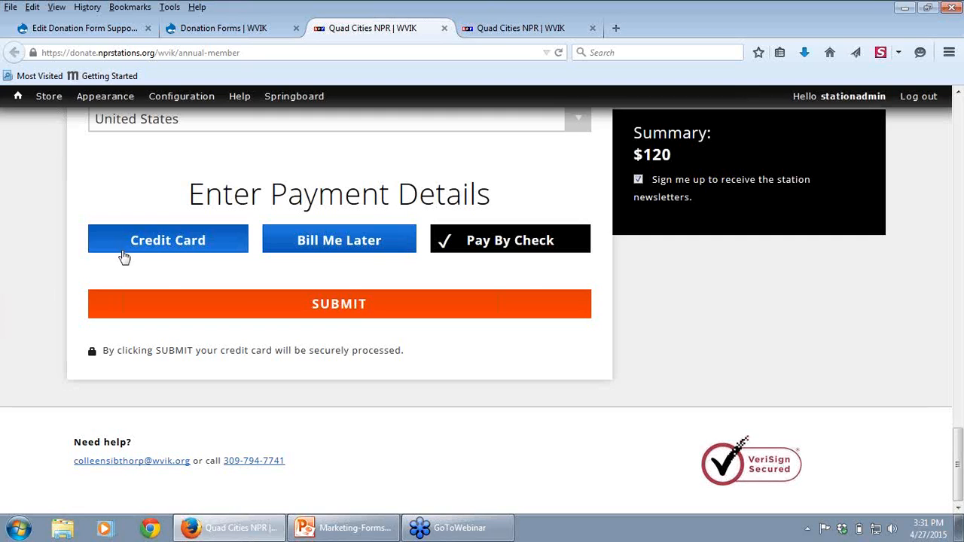
left_click(159, 243)
Step: Make bill_me_later the default payment method on the edited form, and set the default back to credit
left_click(79, 28)
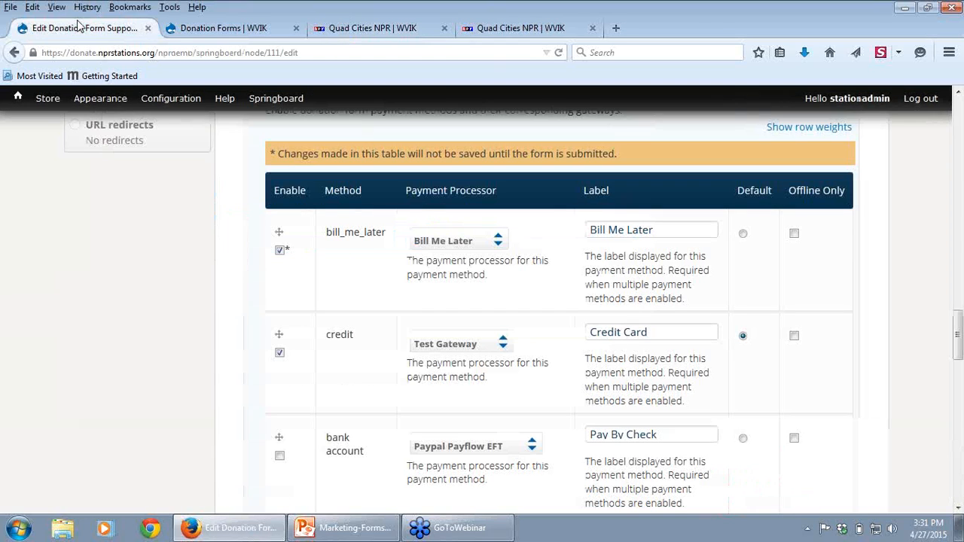
left_click(743, 234)
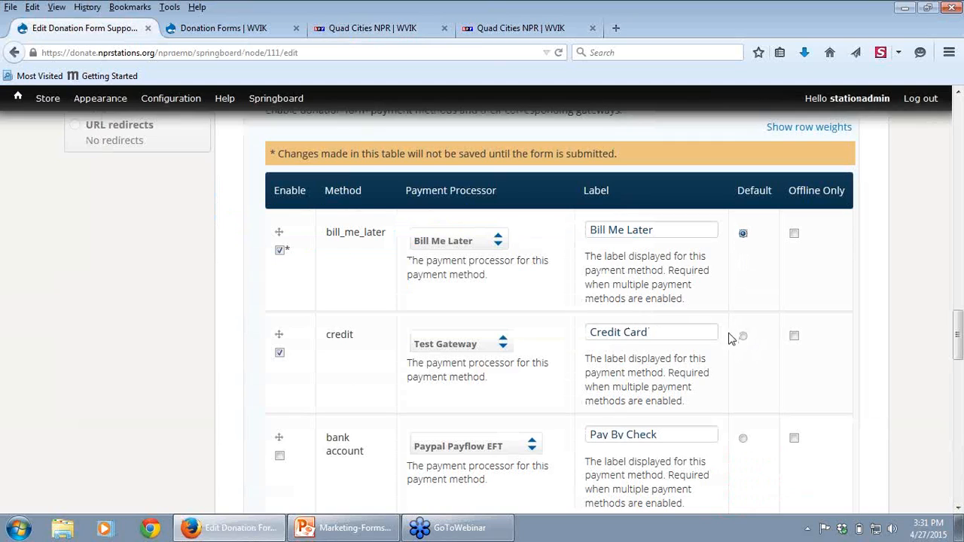
left_click(742, 336)
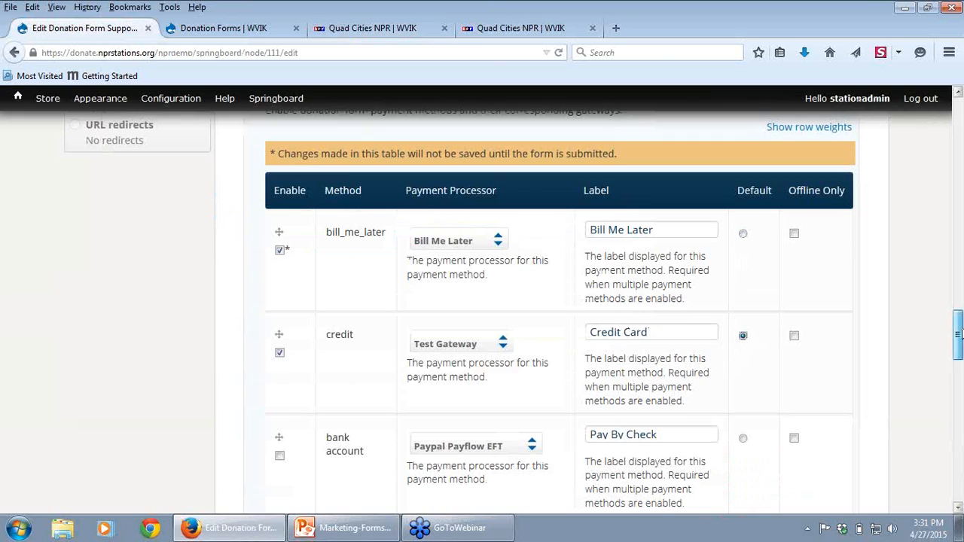
Step: Go to the ask amounts on the edited form, and look over WVIK's annual-only form for comparison
left_click_drag(959, 333, 958, 390)
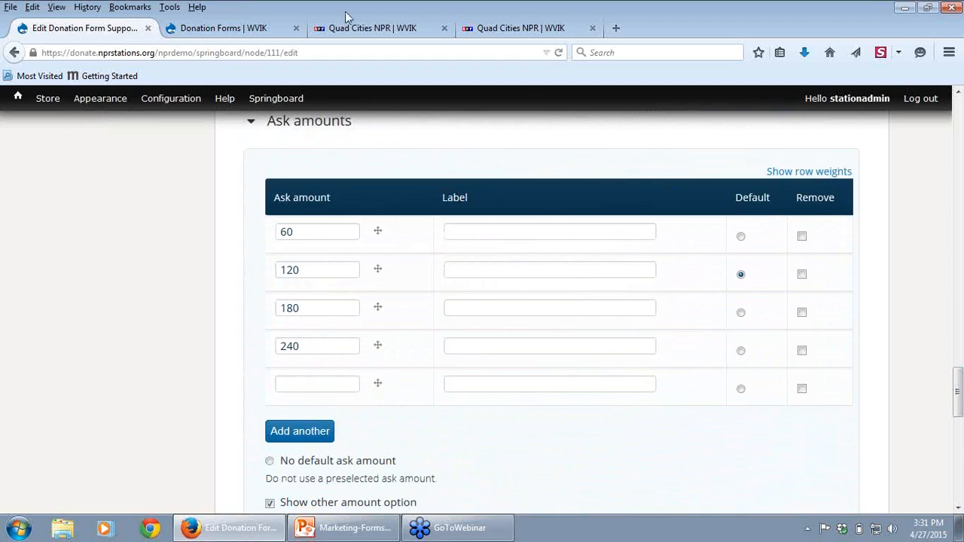
left_click(261, 29)
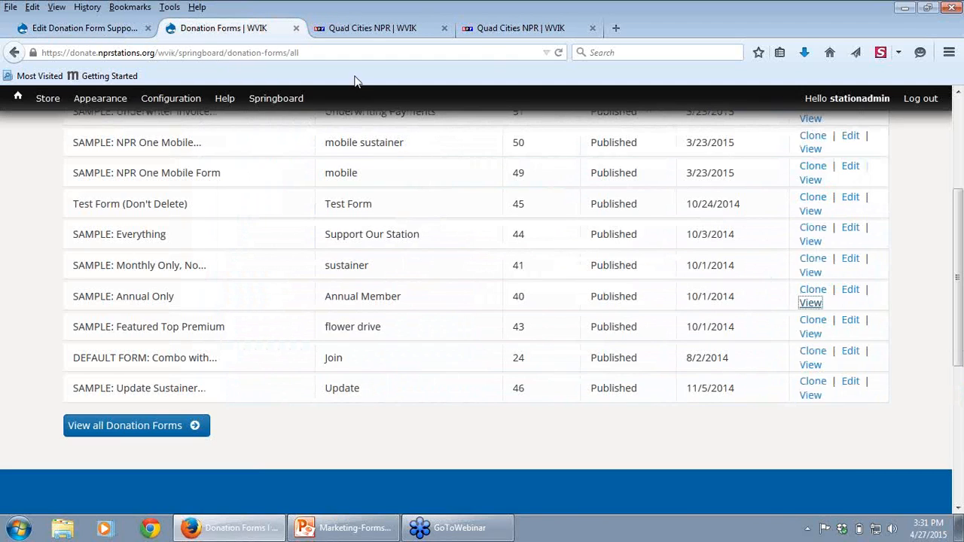
left_click(368, 32)
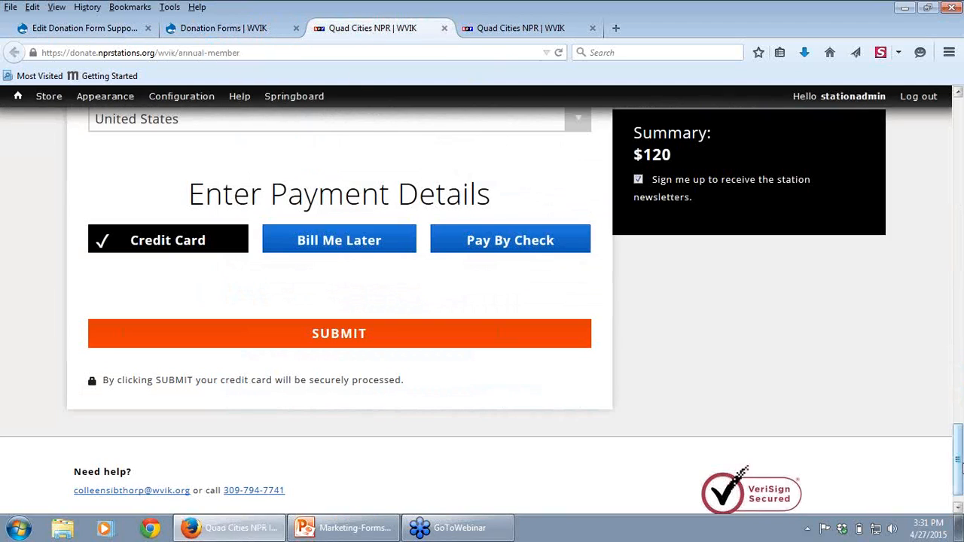
left_click_drag(957, 462, 956, 148)
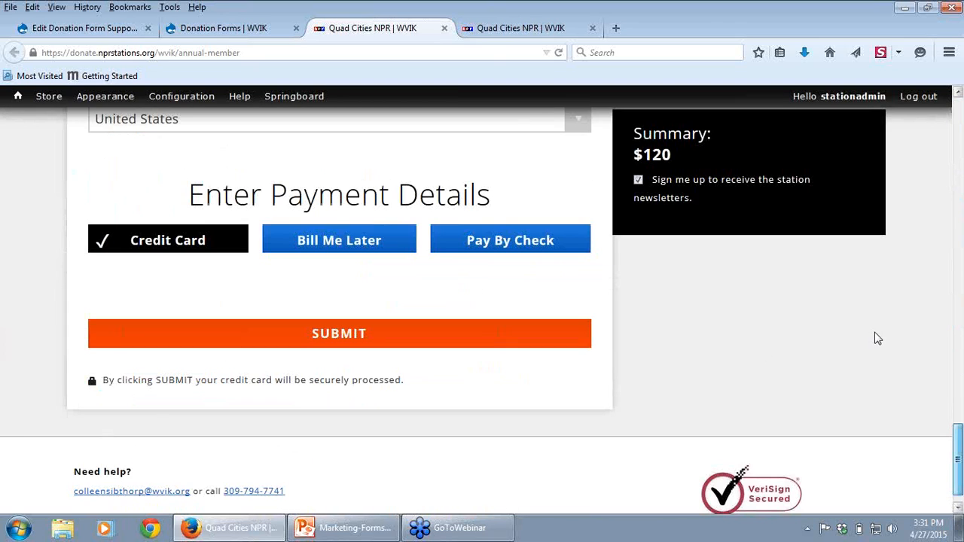
scroll(884, 323, "up", 7)
left_click_drag(887, 318, 958, 314)
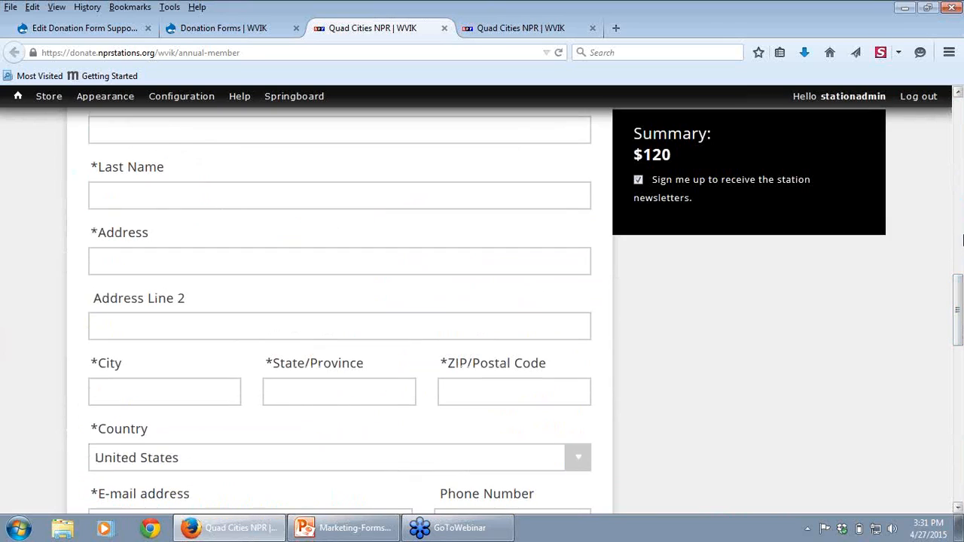
Step: Return to the edited form's ask amounts and choose to have no default ask amount
left_click(67, 28)
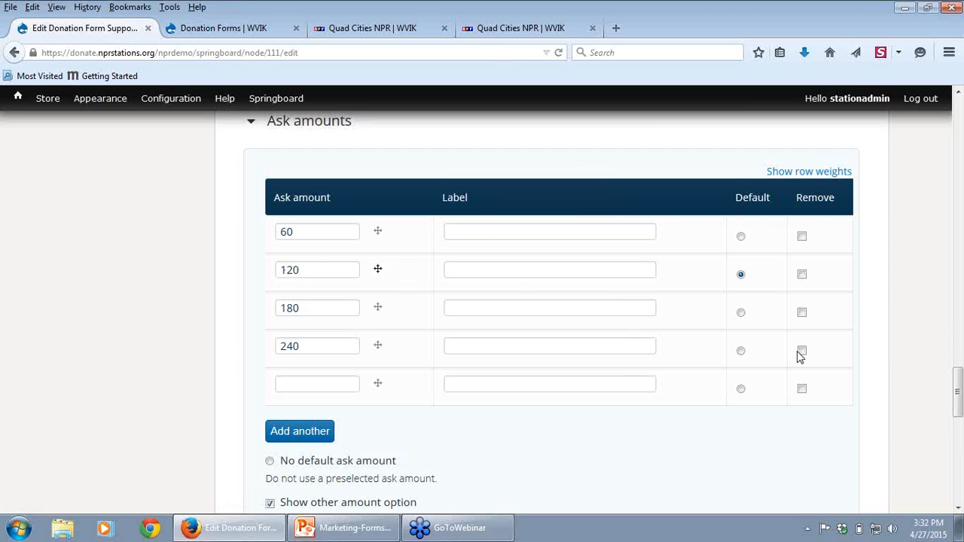
left_click_drag(957, 406, 958, 408)
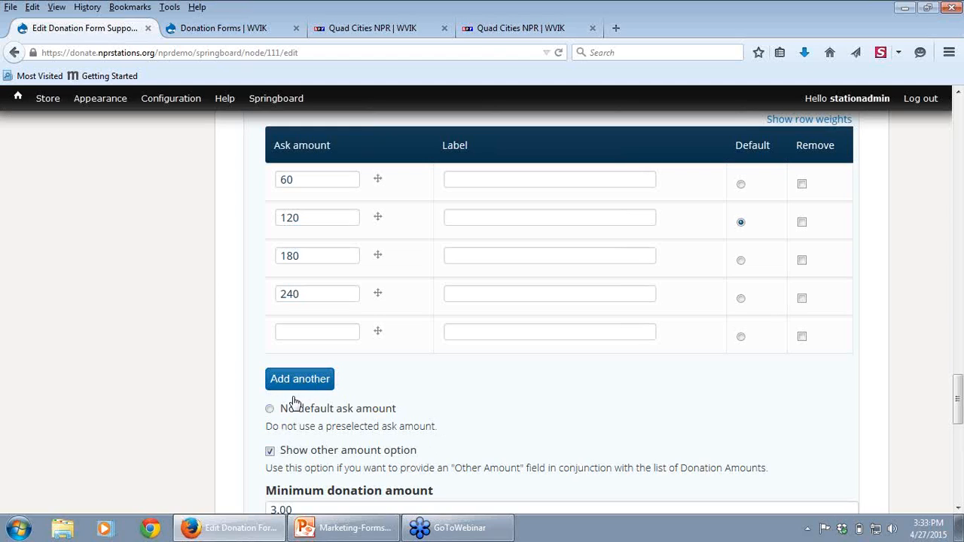
left_click(270, 410)
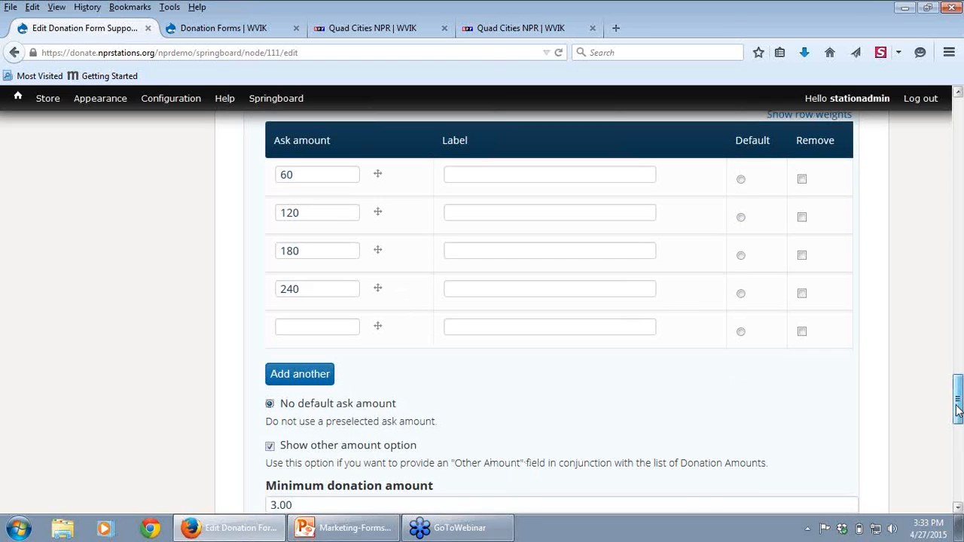
Step: Try out the other amount field in the Donation Amount section of WVIK's annual-only form with 50.00
scroll(607, 456, "down", 3)
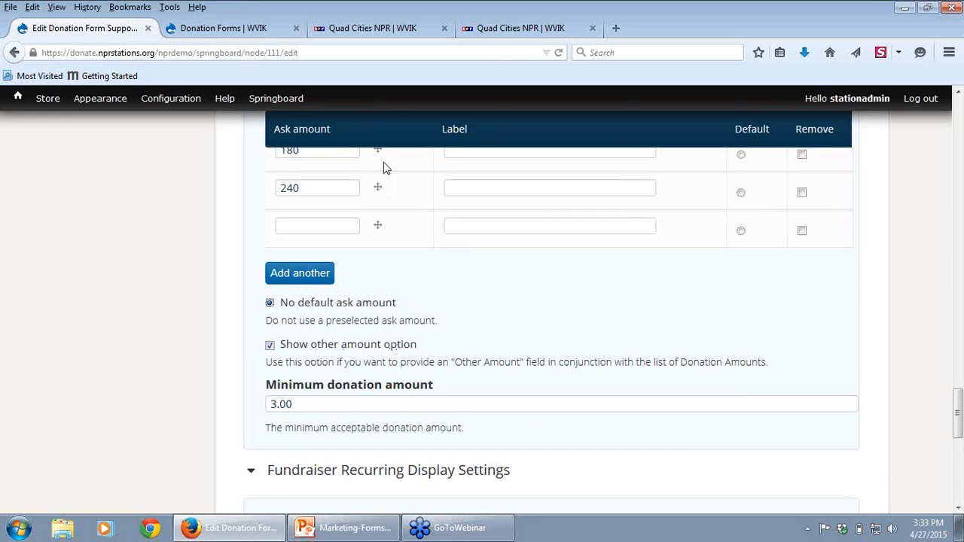
left_click(380, 28)
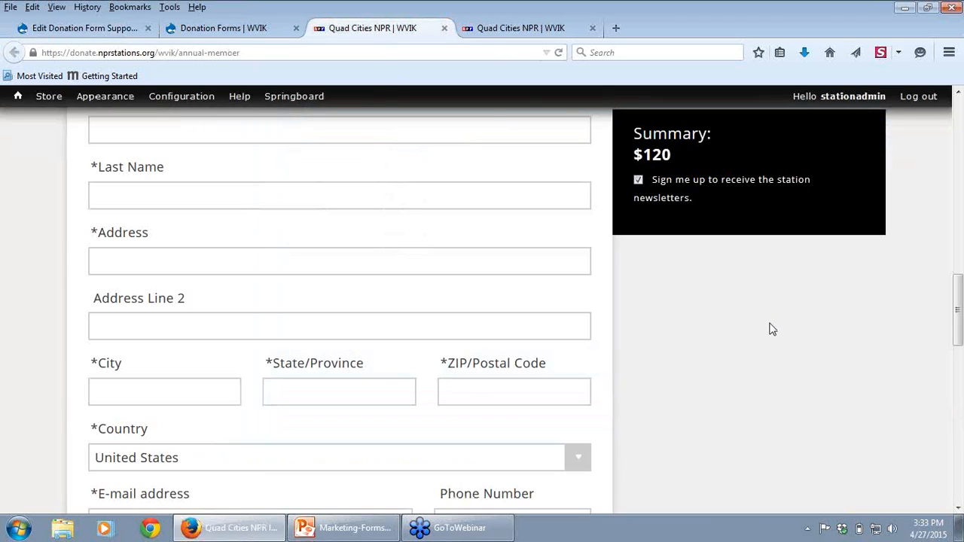
left_click_drag(958, 332, 958, 155)
left_click(230, 369)
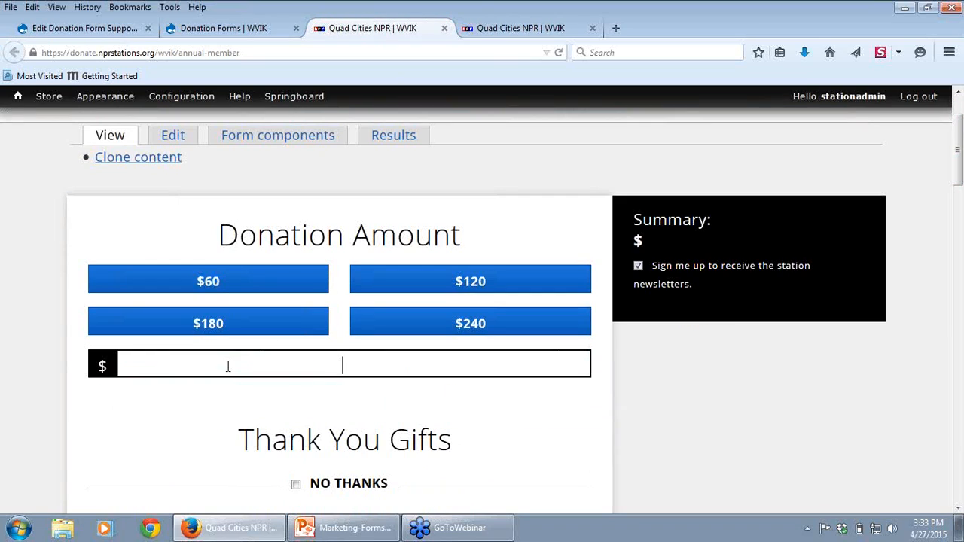
type("50.00")
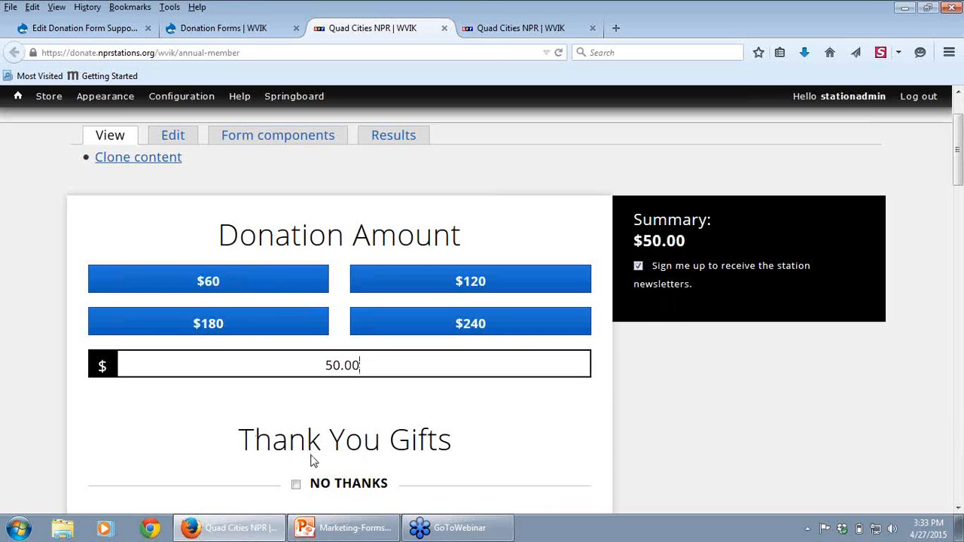
Step: Return to the edited donation form and set its minimum donation amount to 5.00
left_click(71, 30)
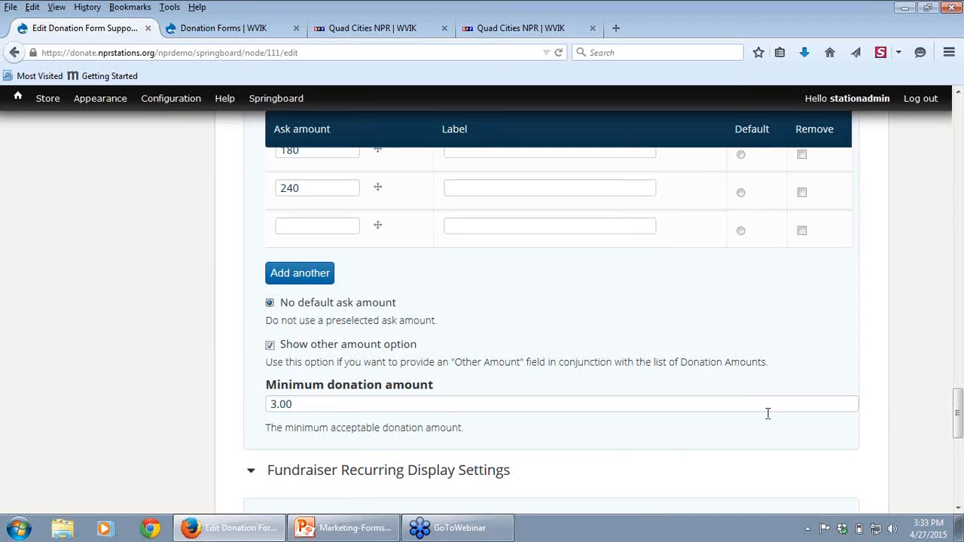
left_click_drag(959, 410, 958, 416)
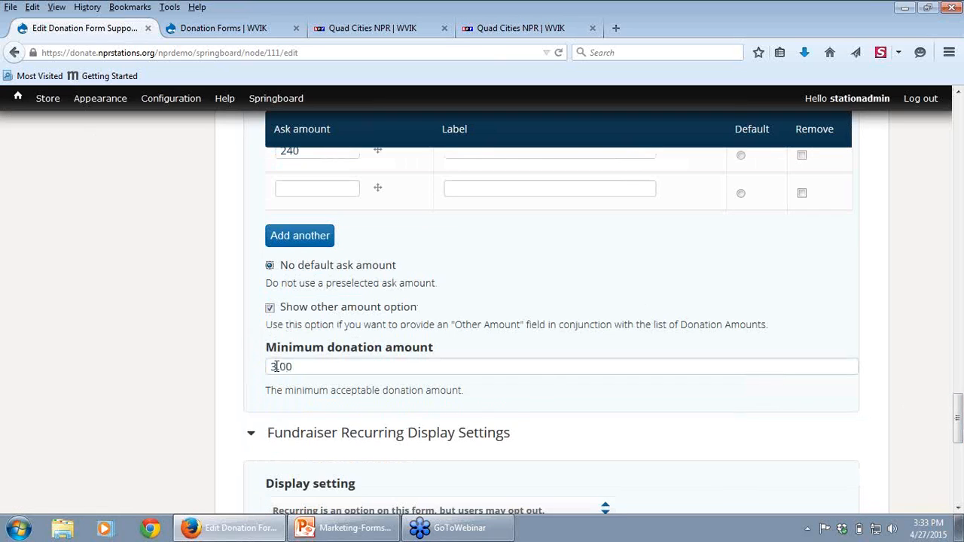
left_click_drag(275, 366, 265, 367)
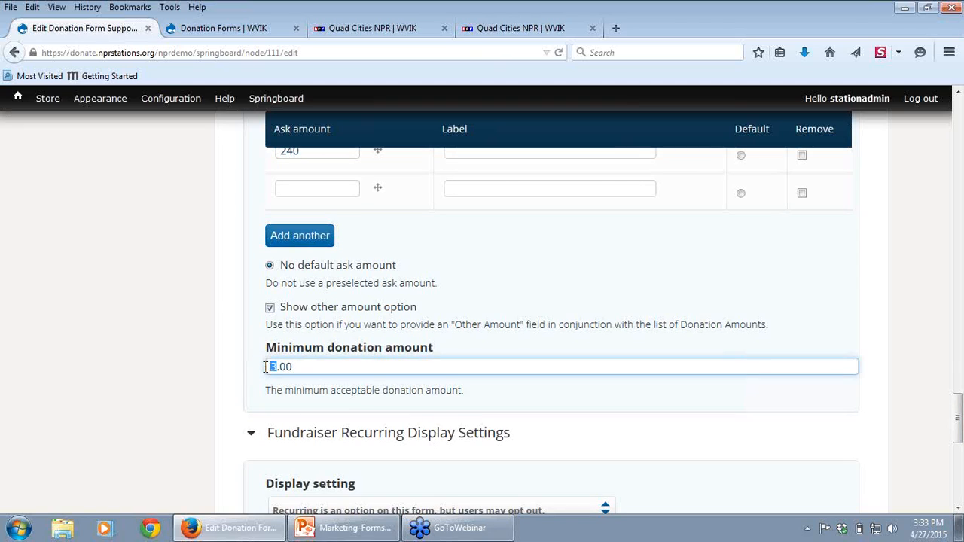
type("5")
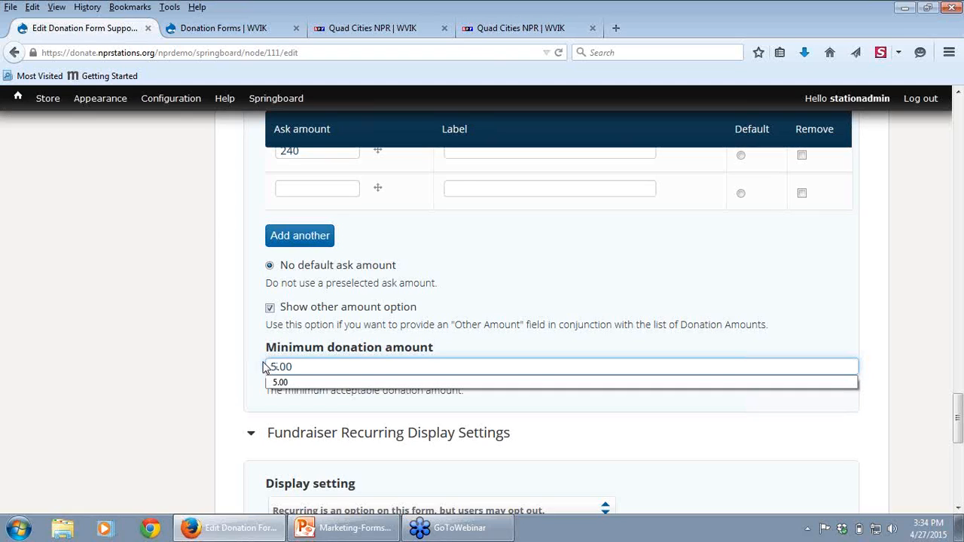
left_click(120, 340)
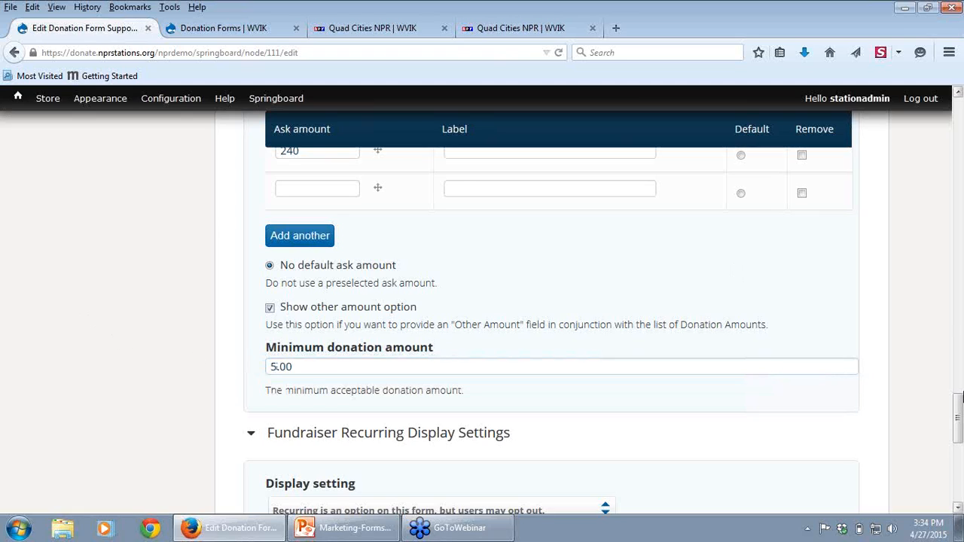
Step: View the display setting choices under Fundraiser Recurring Display Settings, and close the list without changing the selection
left_click_drag(958, 421, 958, 438)
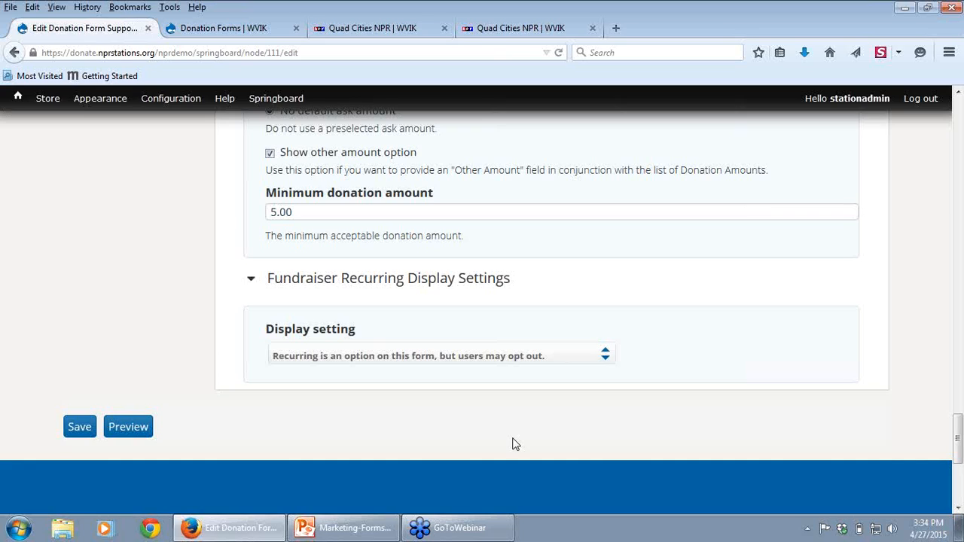
left_click(491, 354)
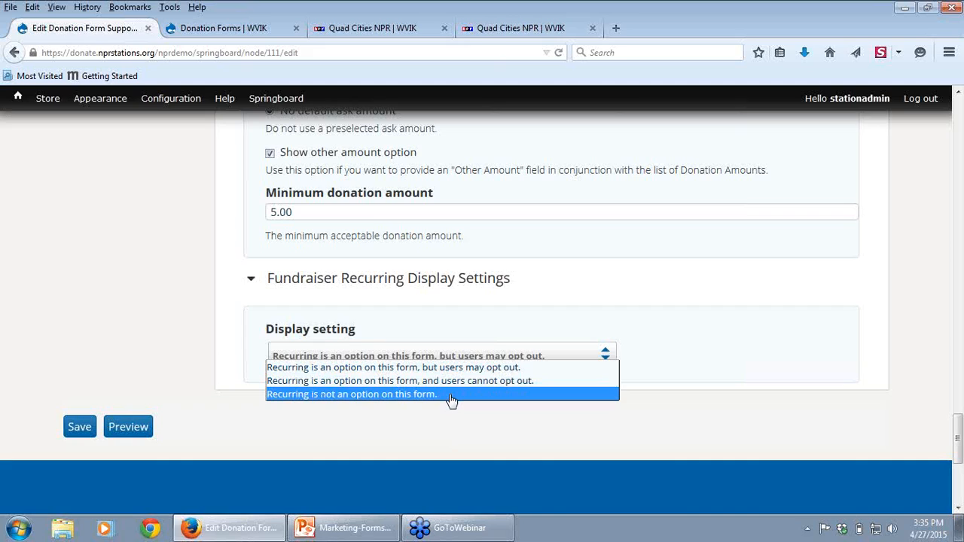
left_click(961, 33)
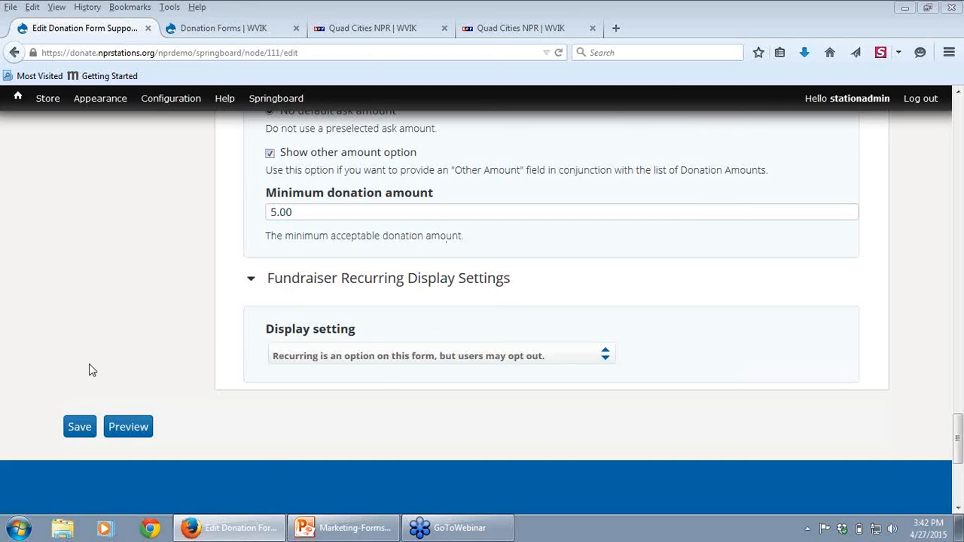
Step: Save the donation form and open the NPR Digital Services theme's appearance settings at the NPR Station Information section
left_click(79, 428)
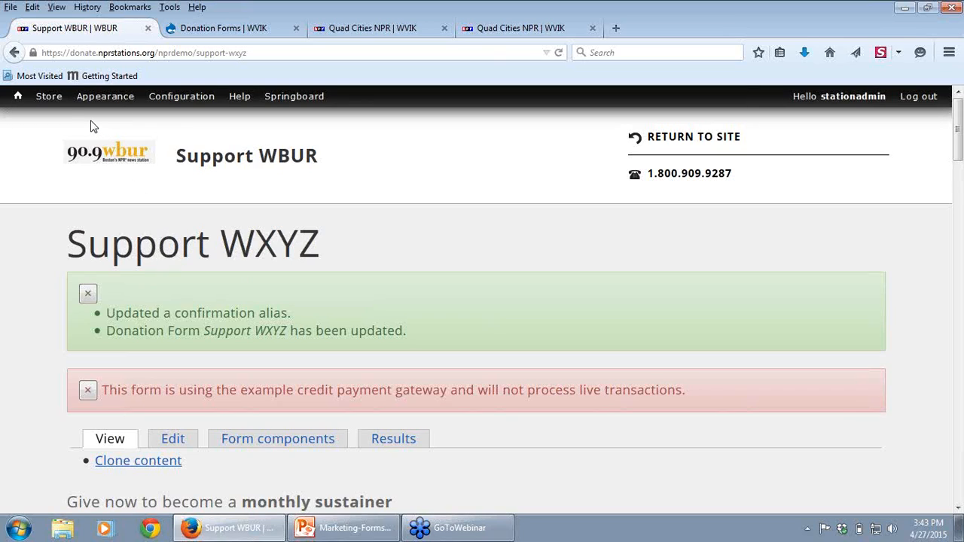
mouse_move(104, 109)
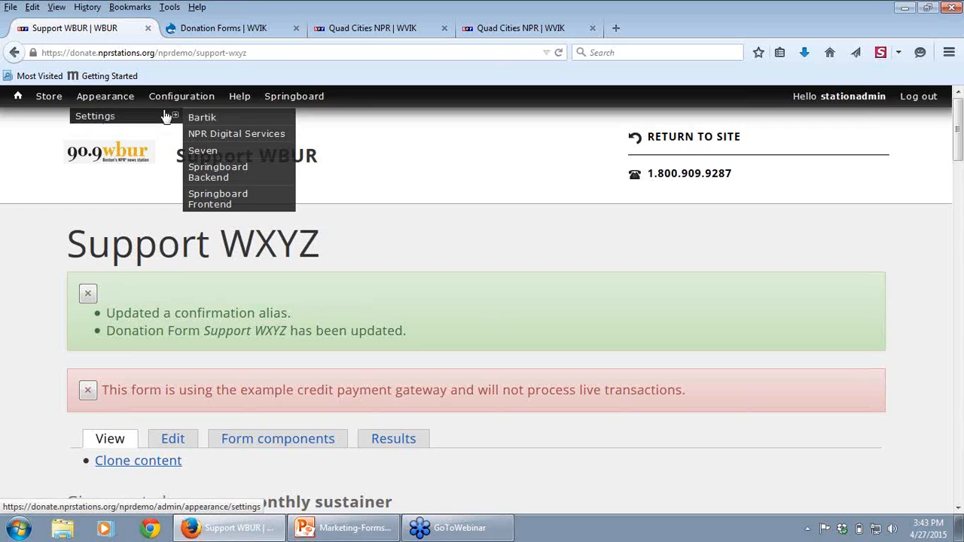
left_click(236, 135)
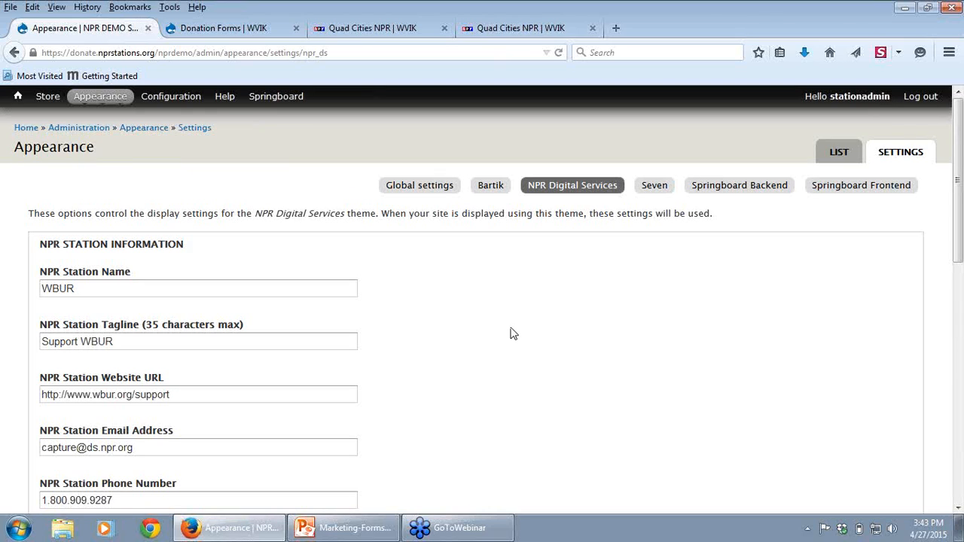
scroll(510, 333, "down", 2)
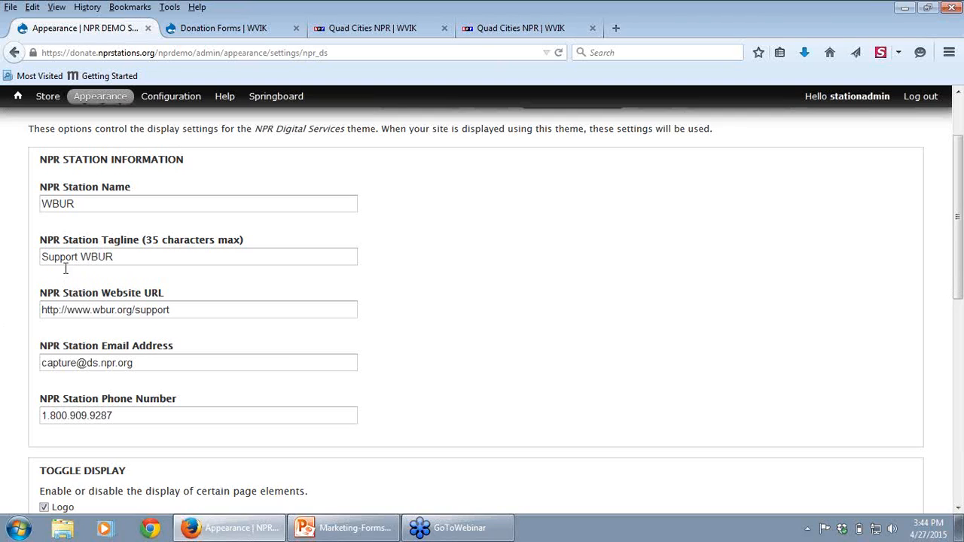
Step: Look at the logo, tagline and contact details heading WVIK's annual member form, and return to the station information settings
left_click(371, 28)
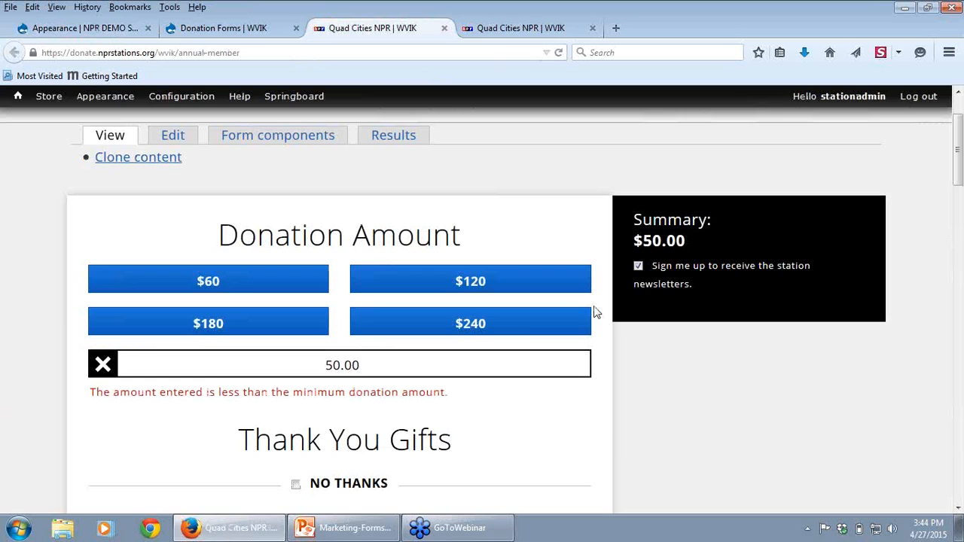
scroll(42, 241, "up", 2)
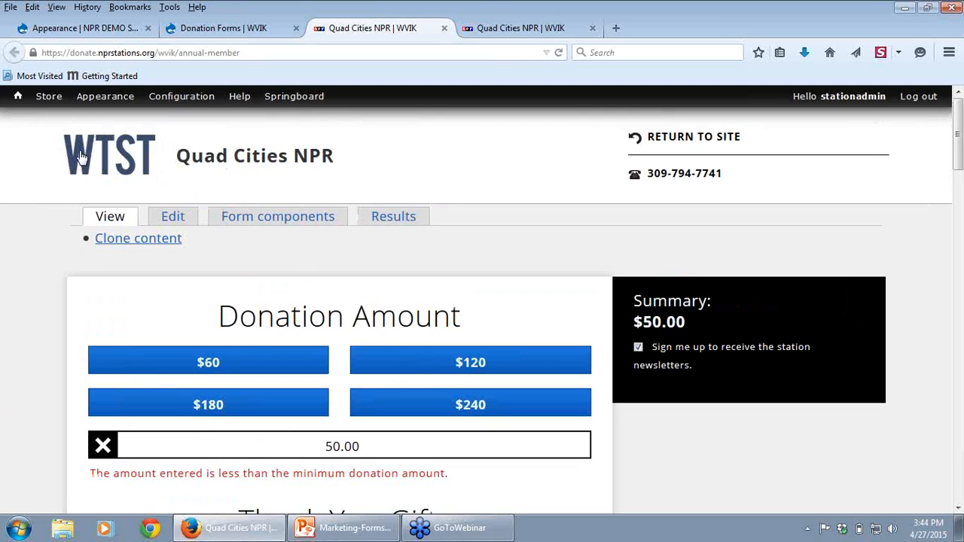
left_click(64, 30)
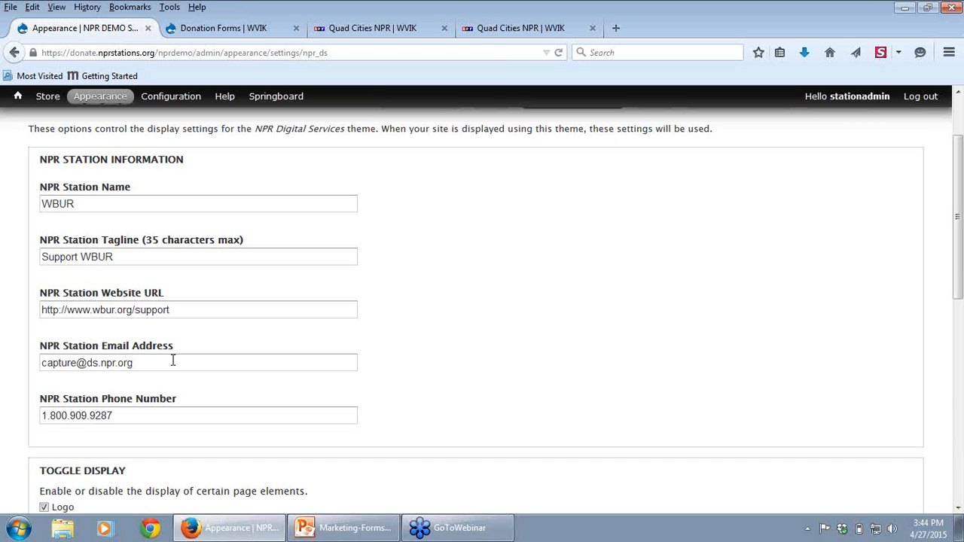
Step: Check the Need help contact details in the footer of WVIK's annual member form
left_click(378, 31)
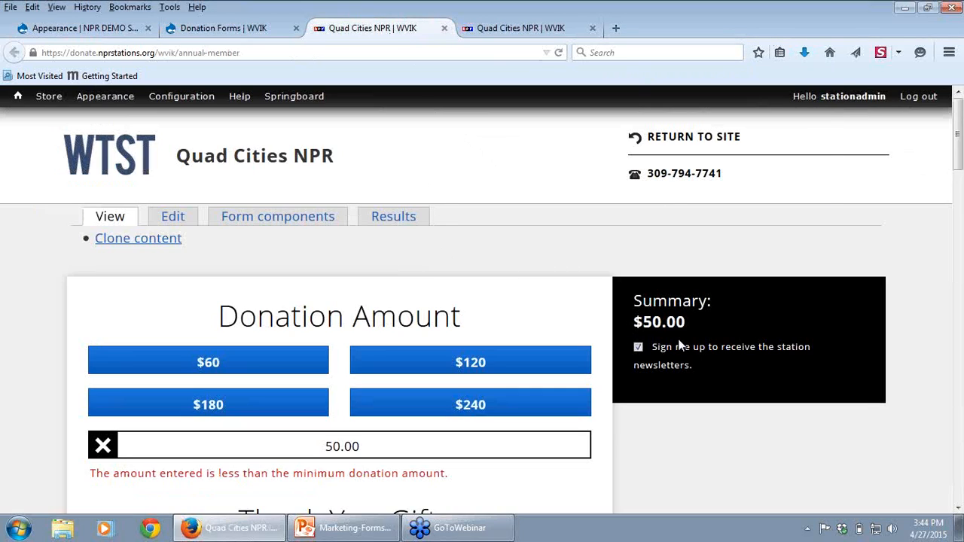
scroll(886, 432, "down", 3)
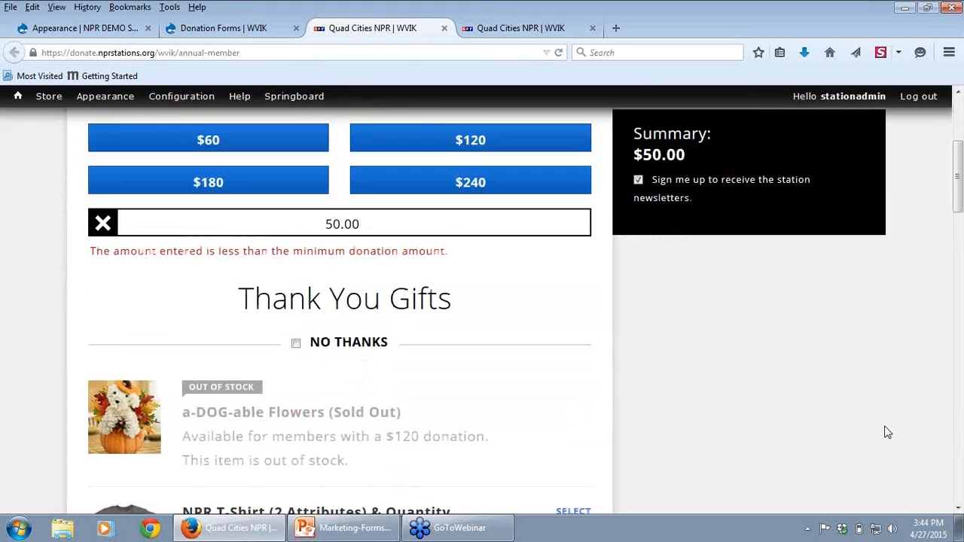
scroll(885, 430, "down", 4)
left_click_drag(958, 254, 945, 474)
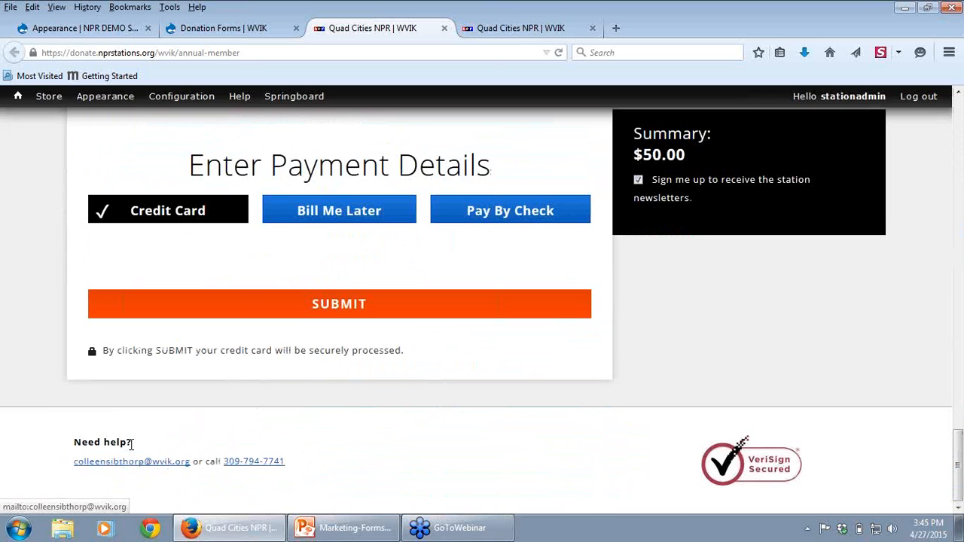
Step: Return to the theme's Logo Image Settings, view the file chooser for uploading a logo, and close it without choosing a file
left_click(67, 30)
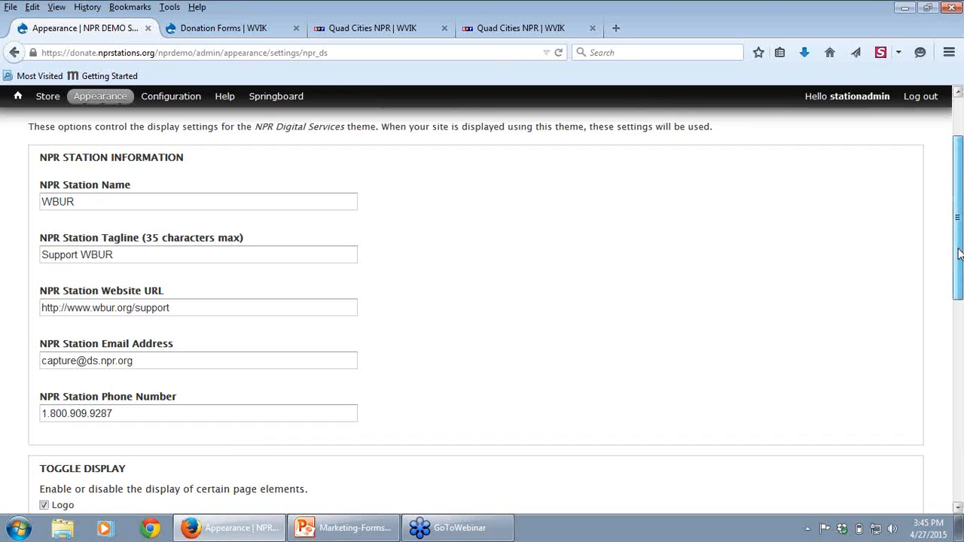
left_click_drag(959, 253, 959, 424)
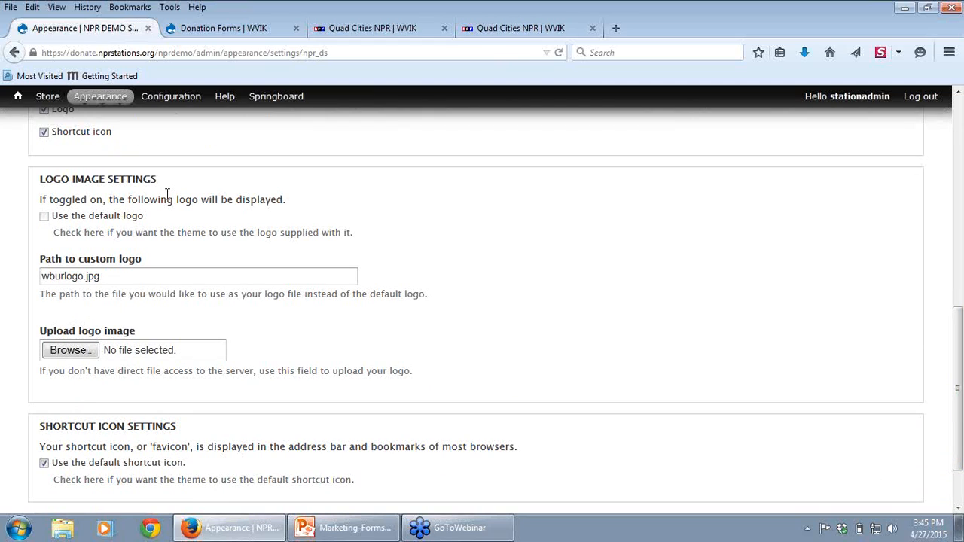
mouse_move(86, 101)
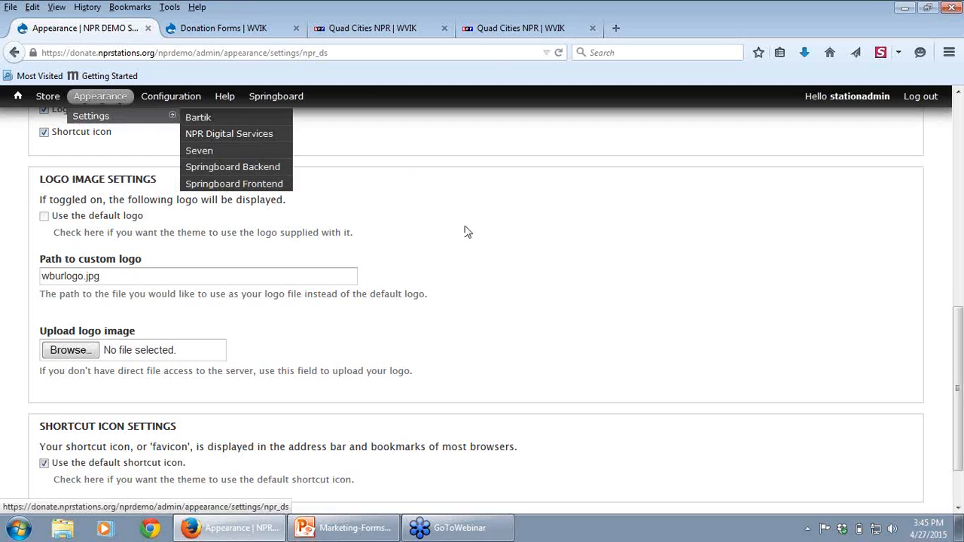
left_click(65, 353)
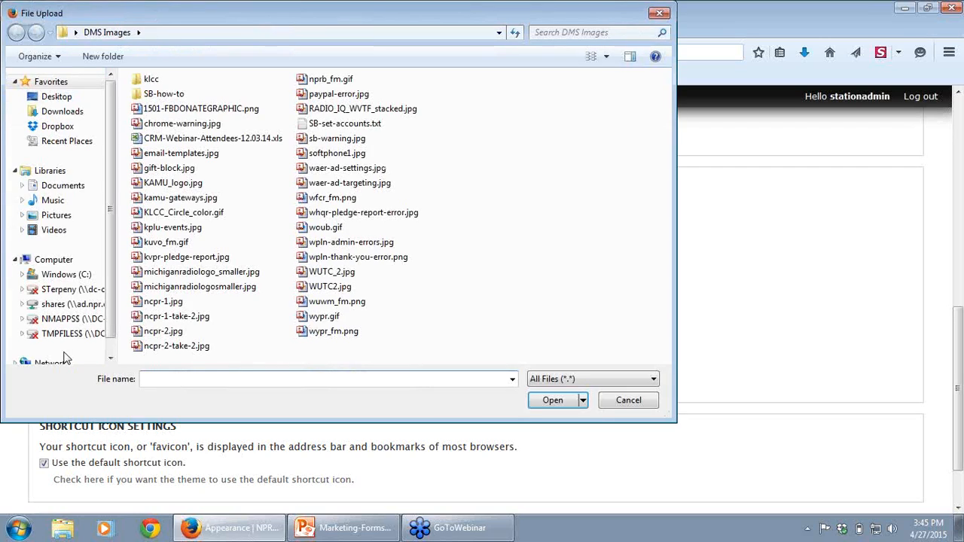
left_click(660, 15)
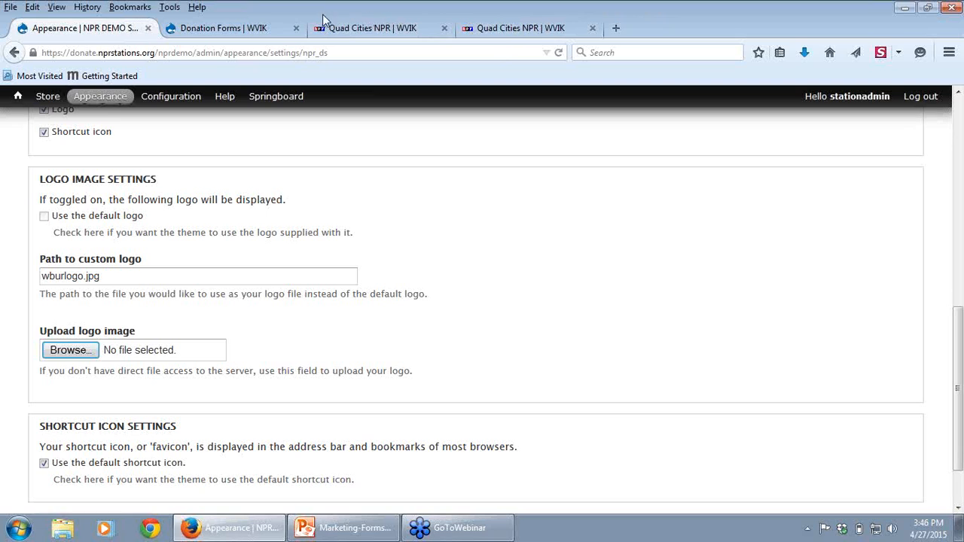
Step: Preview WVIK's donation form at narrow mobile width, follow its header link to the main form, and widen the window again
left_click(360, 28)
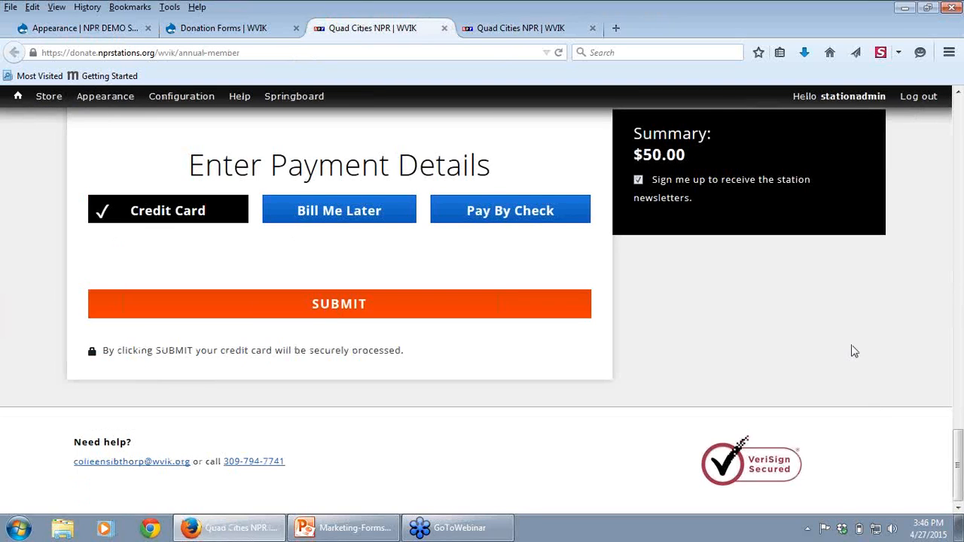
left_click_drag(959, 475, 959, 128)
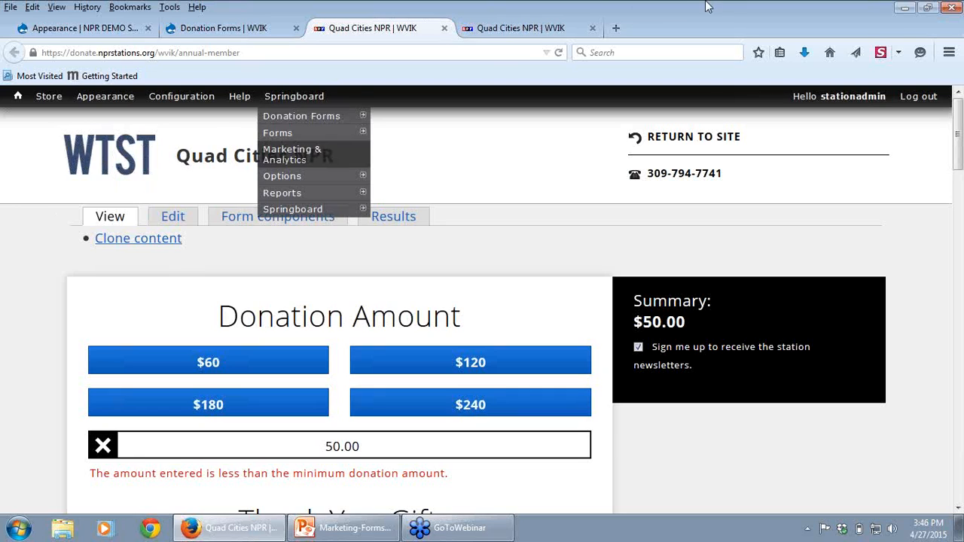
left_click(931, 8)
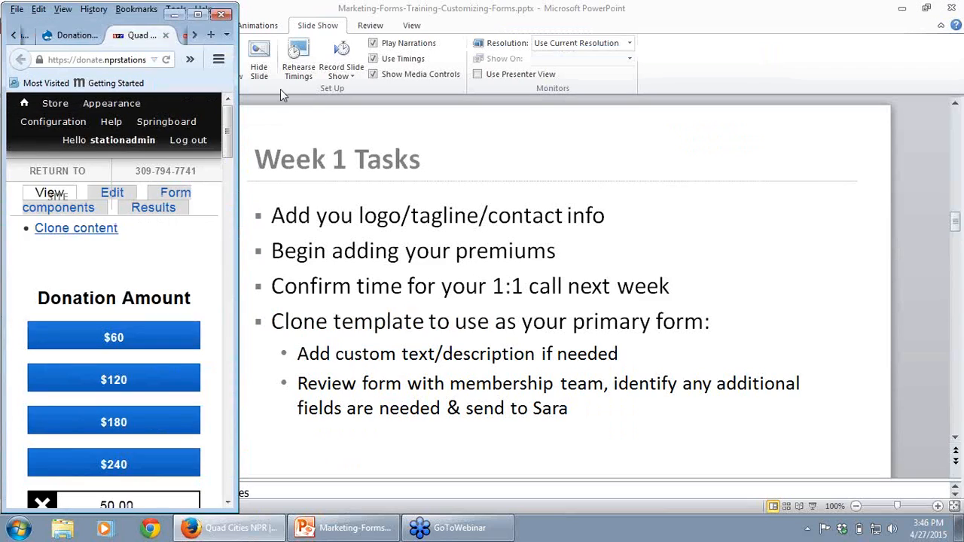
left_click(194, 145)
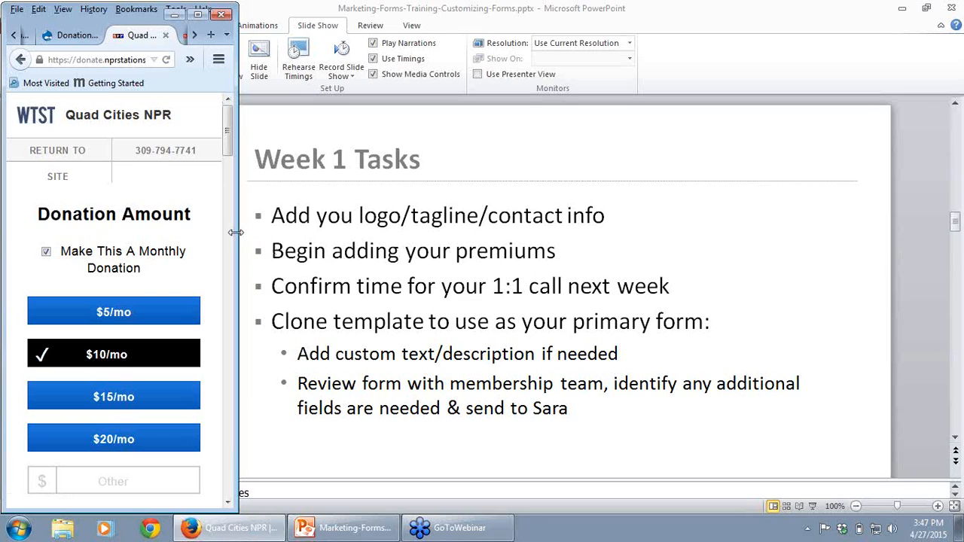
left_click_drag(238, 234, 610, 253)
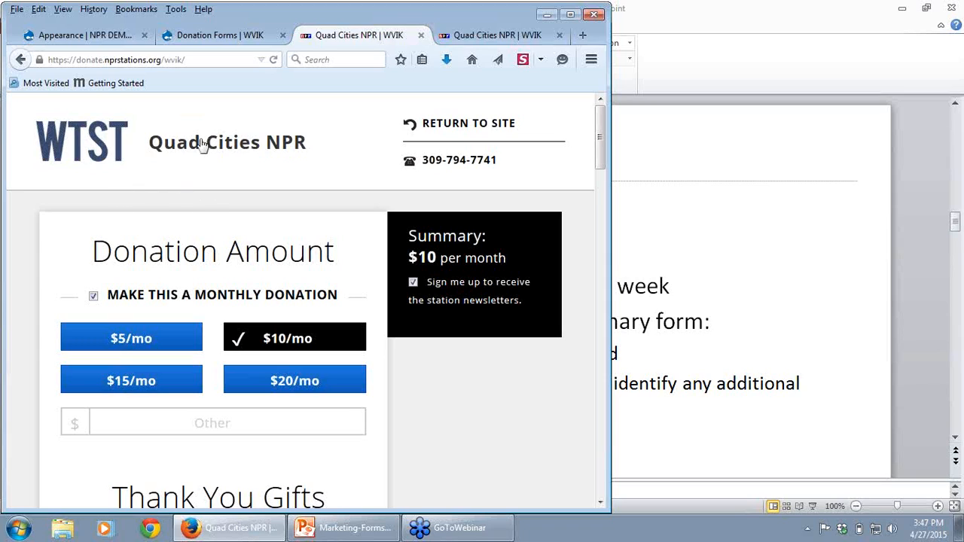
Step: Return to the NPR Digital Services theme settings in a maximized window and review them through to the save option
left_click(88, 37)
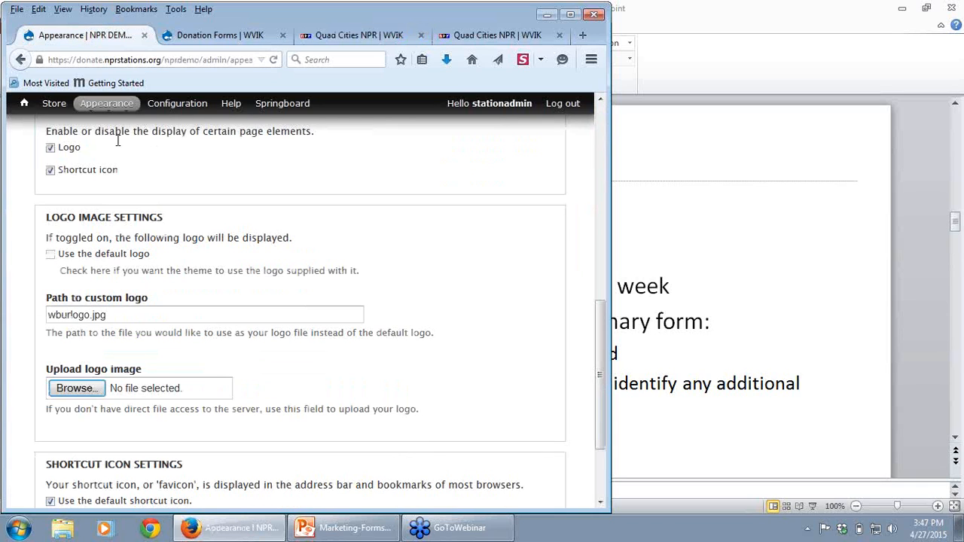
left_click(570, 14)
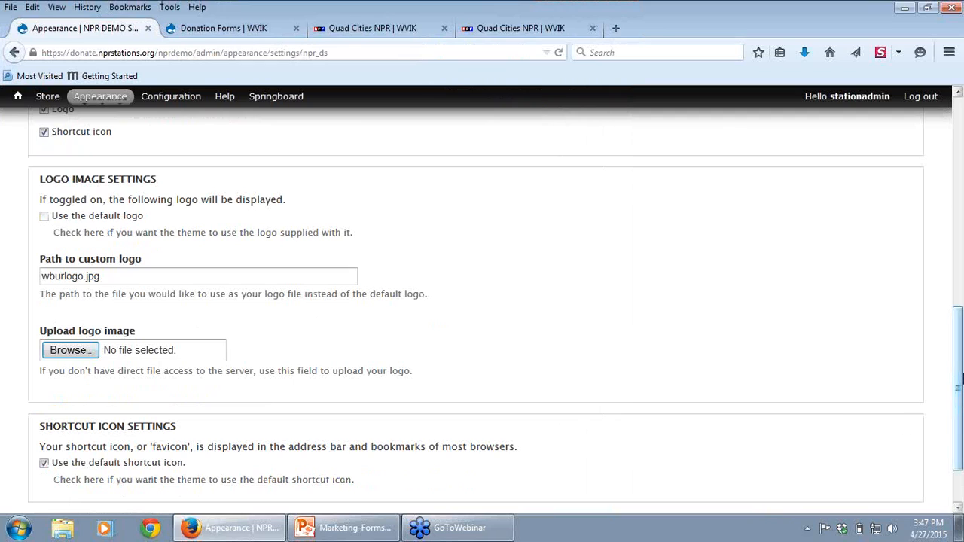
scroll(710, 420, "down", 2)
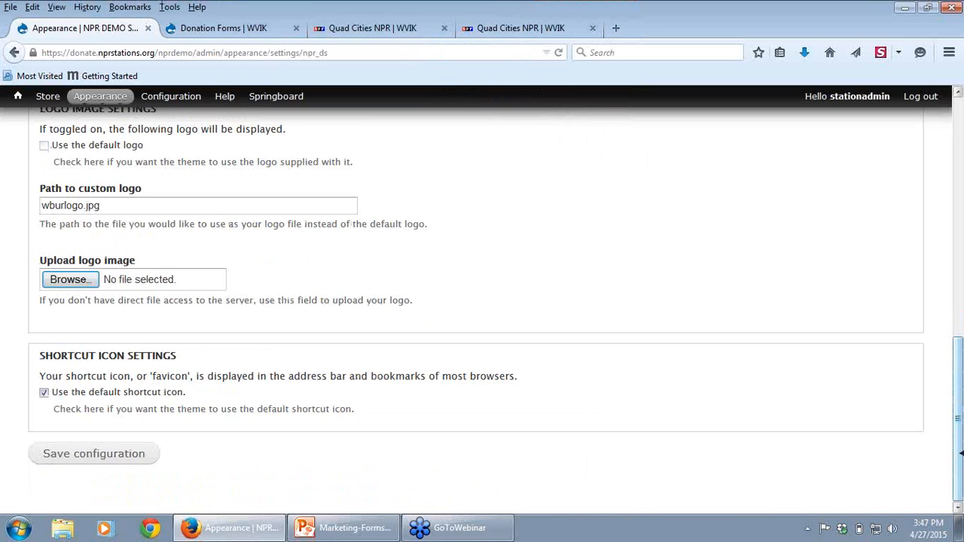
scroll(960, 446, "up", 10)
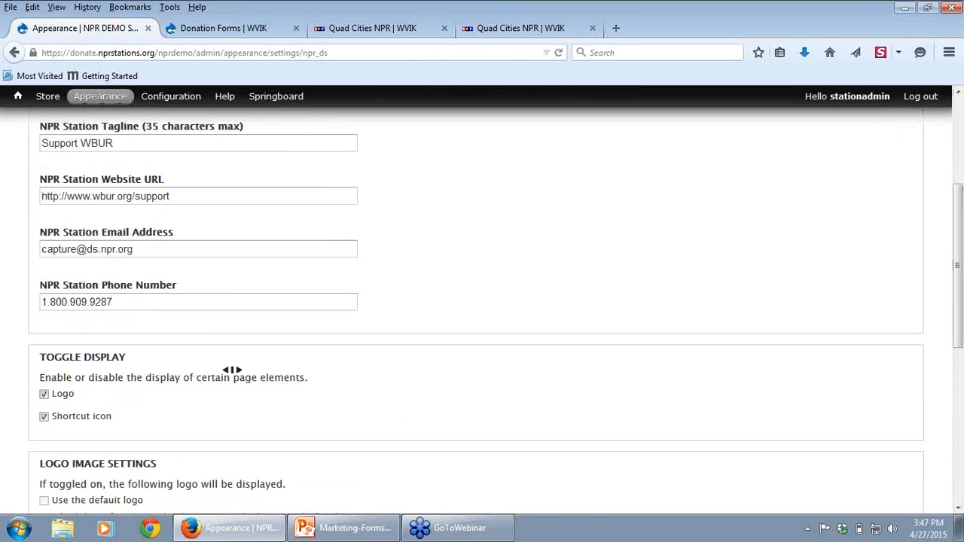
Step: View WVIK's donation forms list and main donation form, and return to the theme's station information settings
left_click(256, 34)
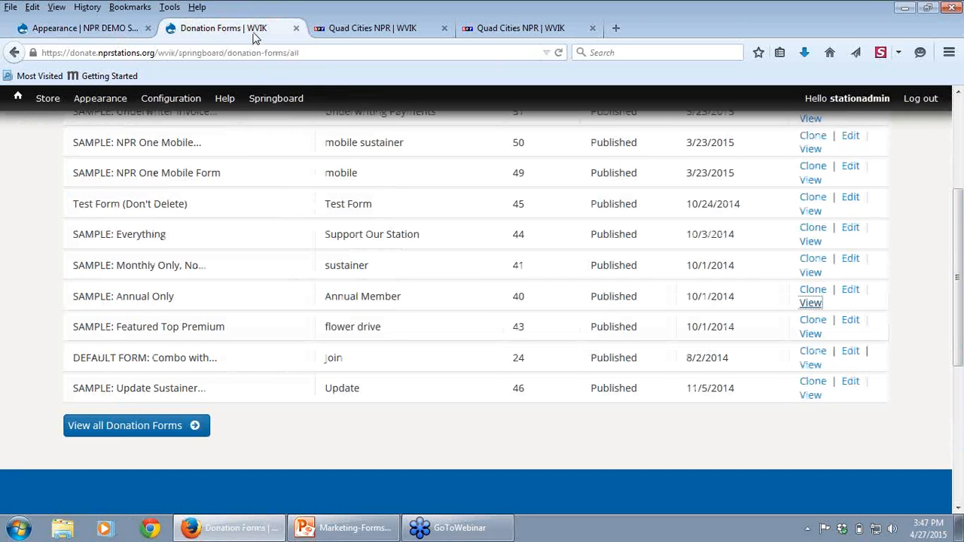
left_click(363, 29)
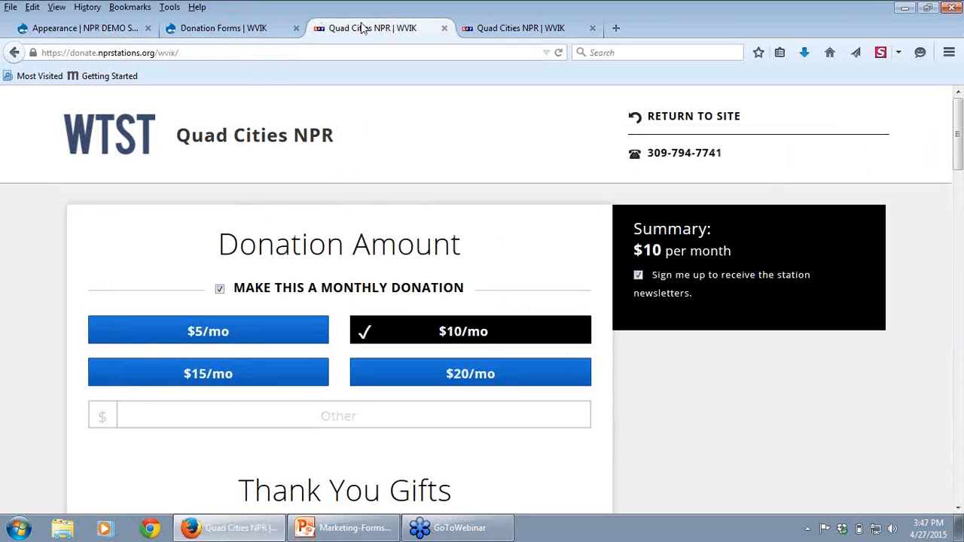
left_click(63, 32)
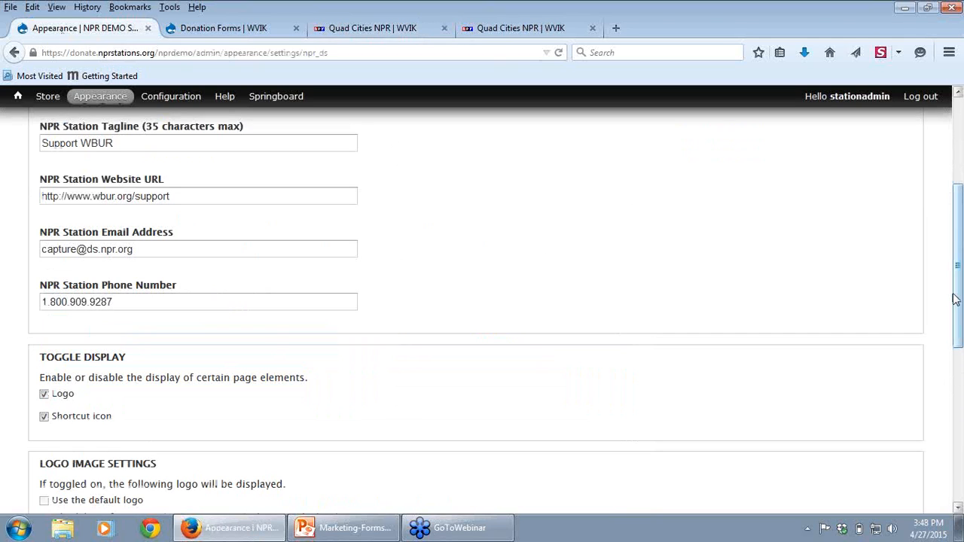
left_click_drag(957, 302, 960, 253)
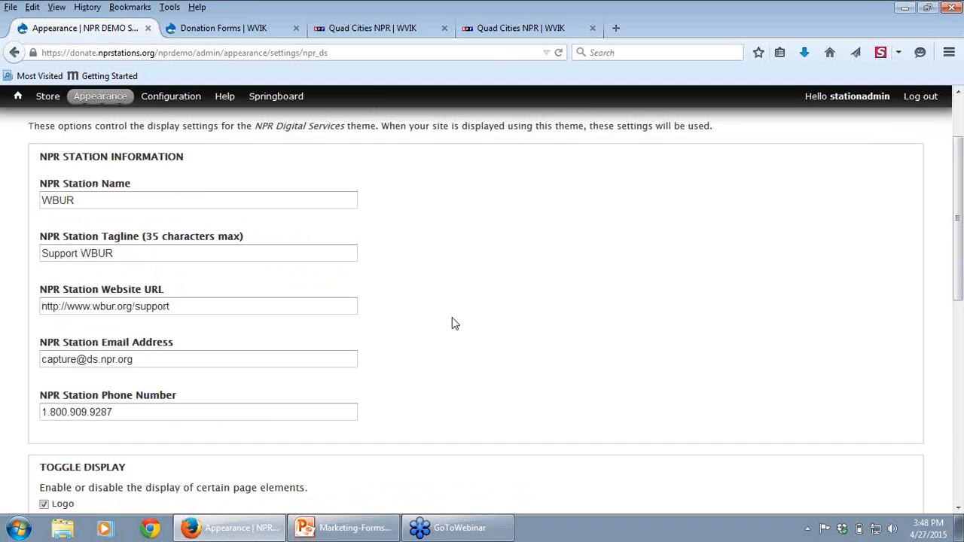
Step: Open the store's products list and look over the existing fundraiser premiums
mouse_move(52, 104)
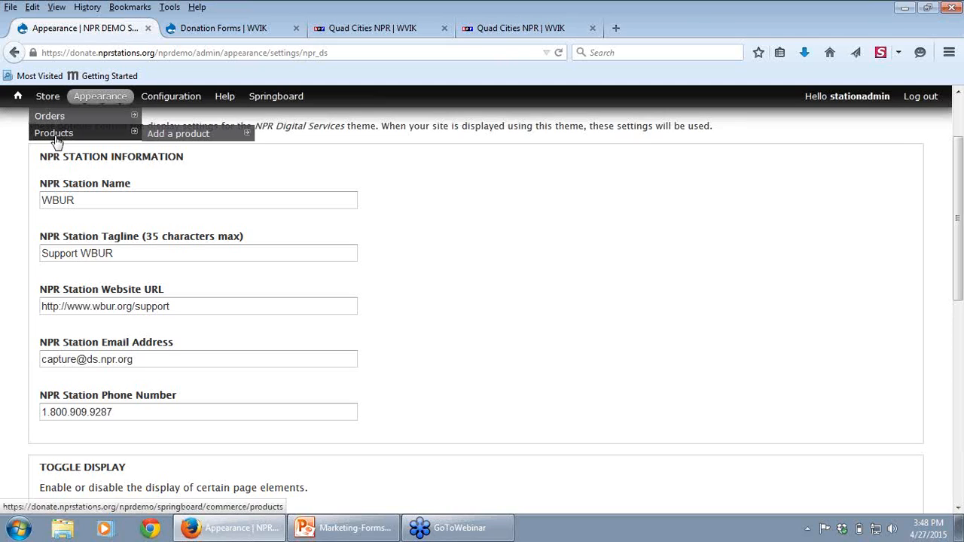
left_click(55, 136)
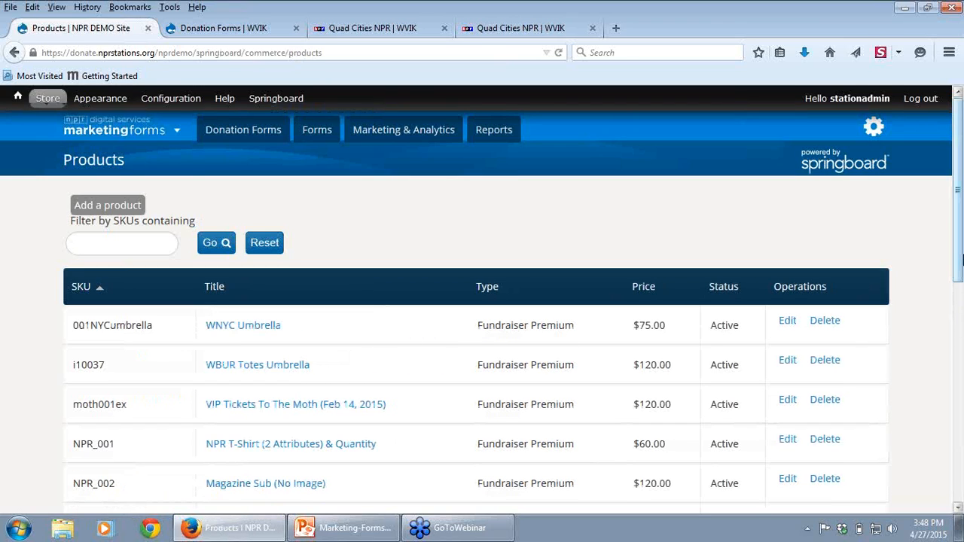
left_click_drag(959, 259, 959, 279)
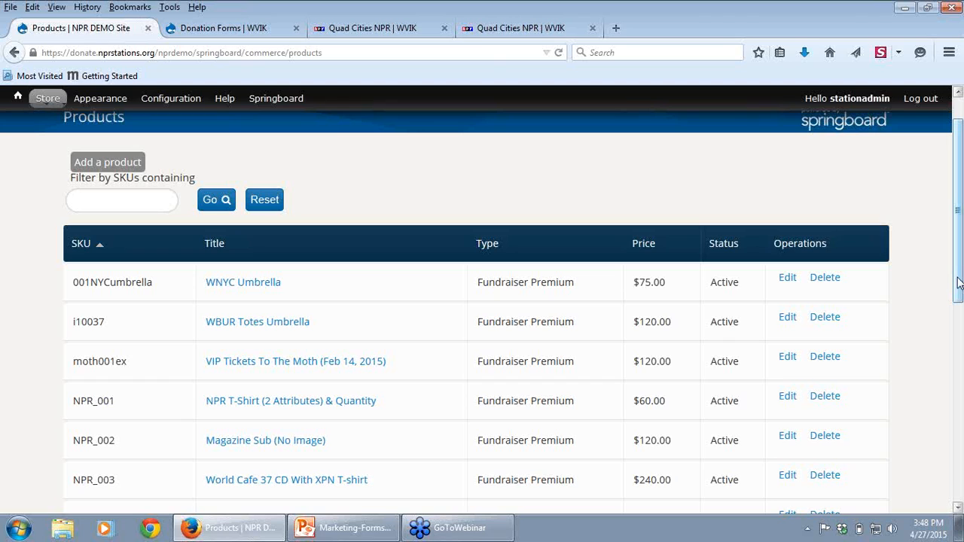
left_click_drag(961, 279, 960, 258)
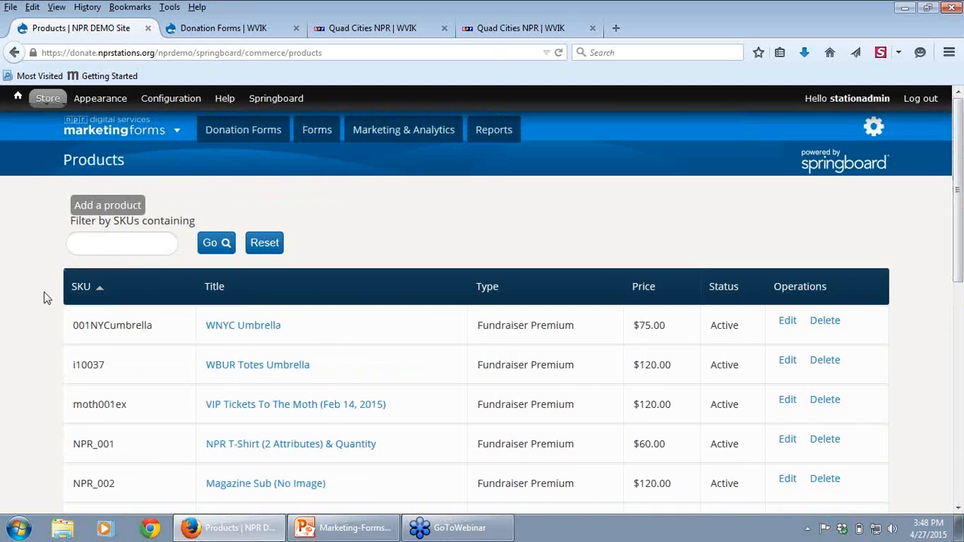
Step: Start adding a new product of the Fundraiser Premium type and view its entry fields down to the description
left_click(111, 210)
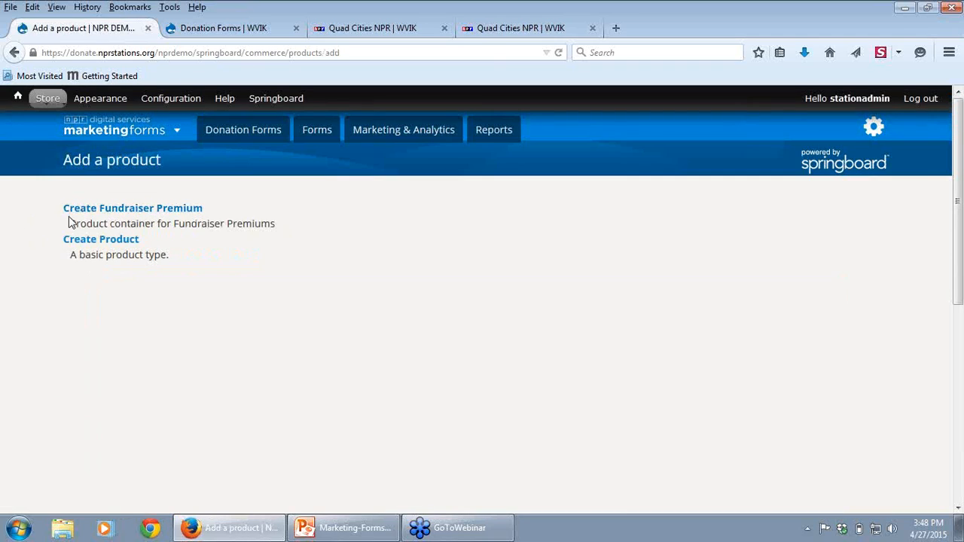
left_click(110, 215)
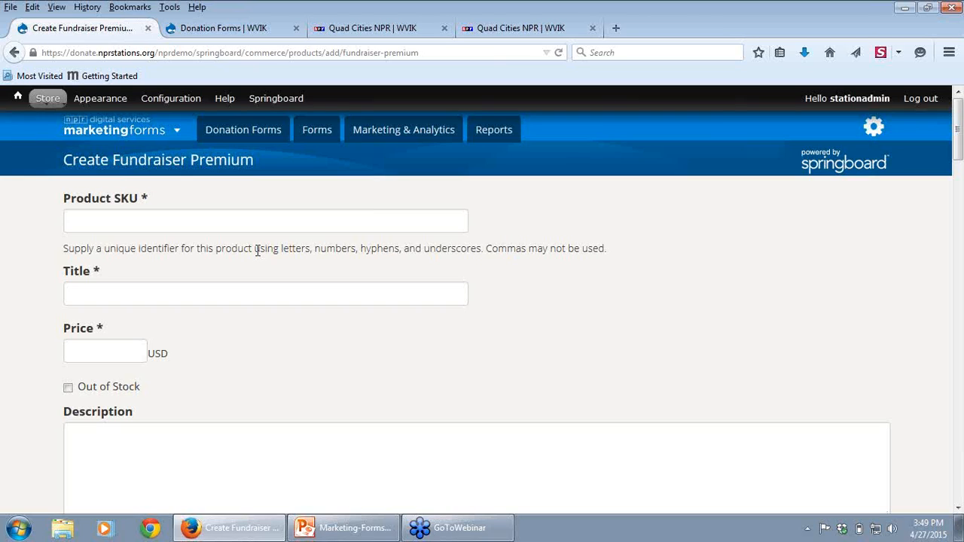
left_click(958, 508)
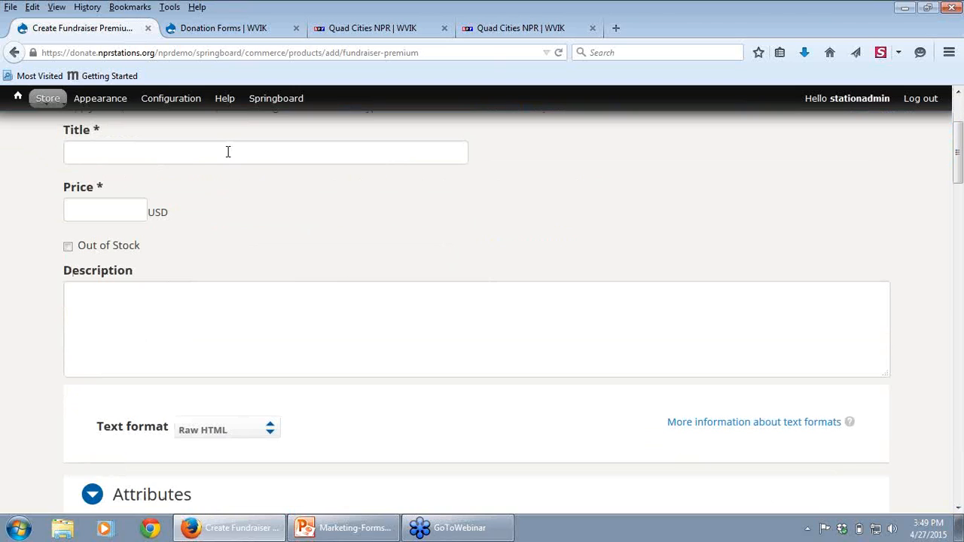
Step: View the Thank You Gifts on WVIK's donation form and compare them with the new premium's title, price and description fields
left_click(372, 28)
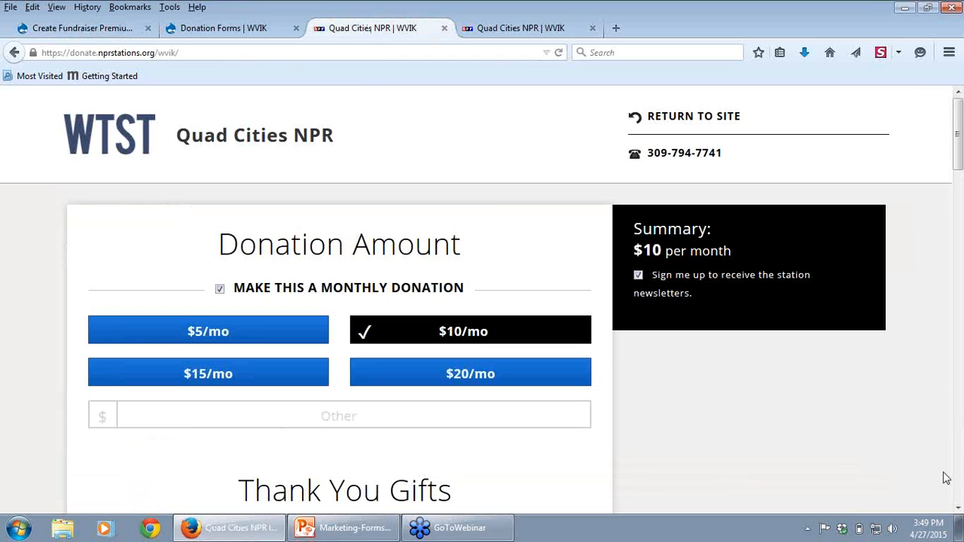
left_click(957, 509)
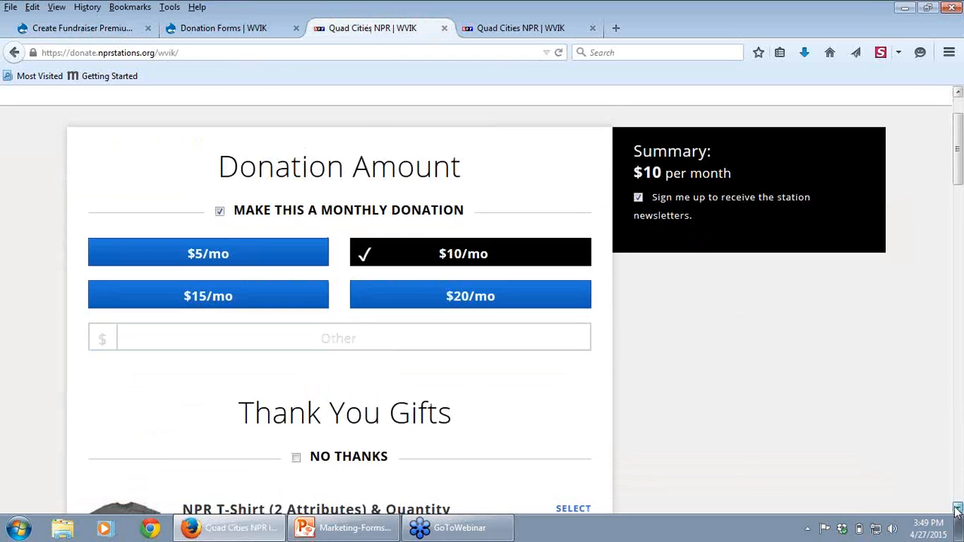
left_click(957, 509)
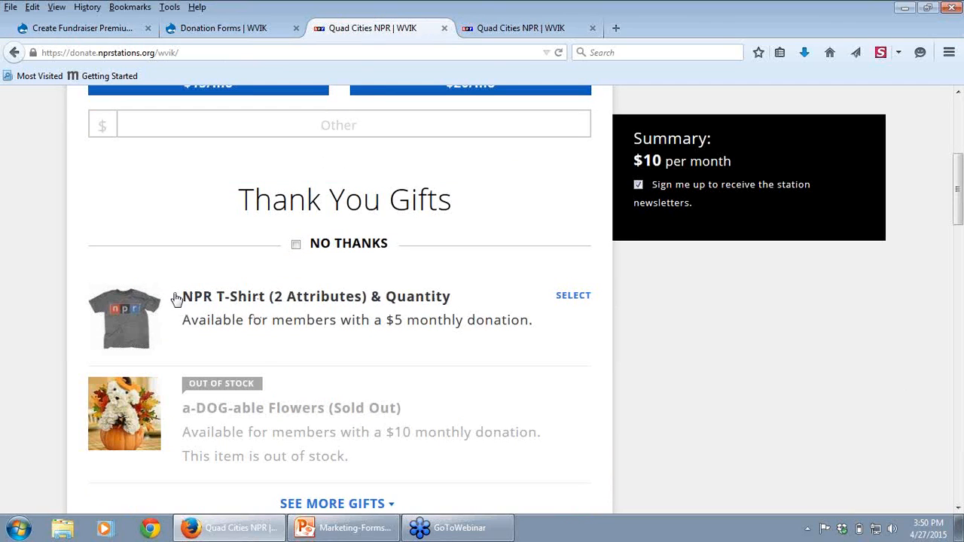
left_click(75, 31)
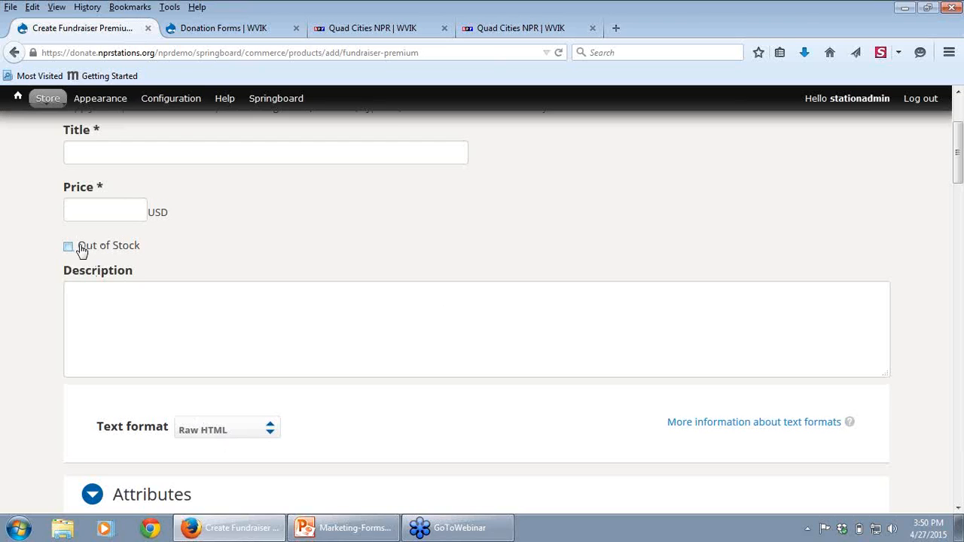
left_click(380, 28)
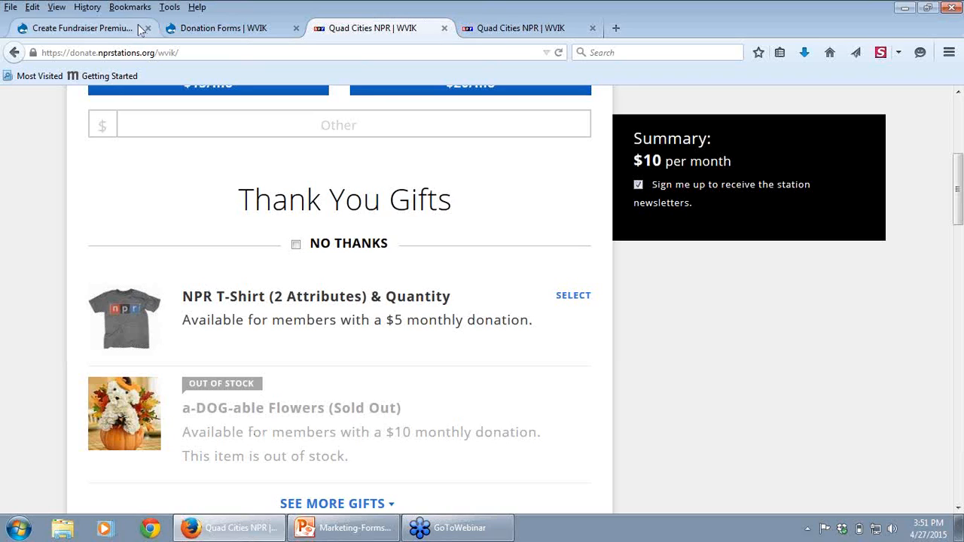
left_click(85, 30)
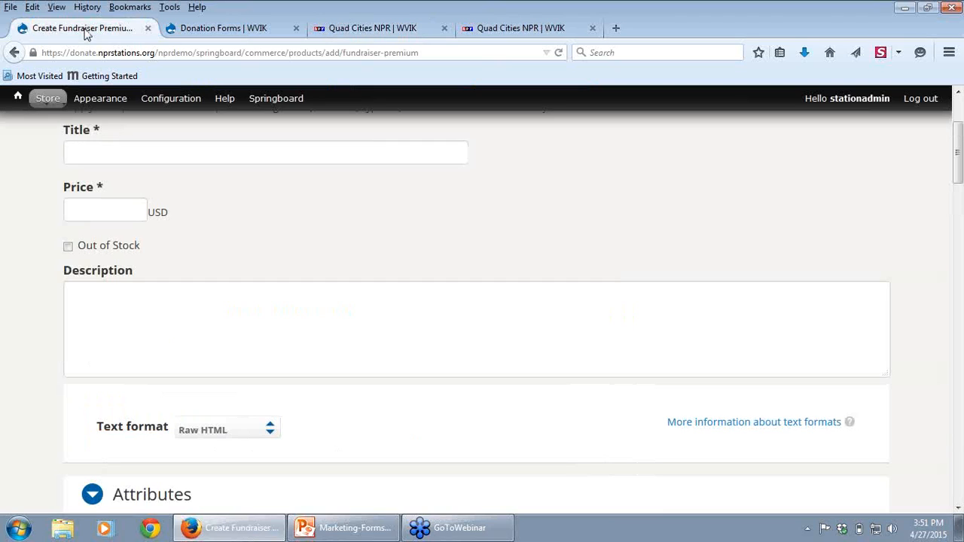
Step: Try the new premium's Out of Stock option on and off, and expand the NPR T-Shirt gift on the donation form
left_click(68, 247)
left_click(67, 247)
left_click(359, 30)
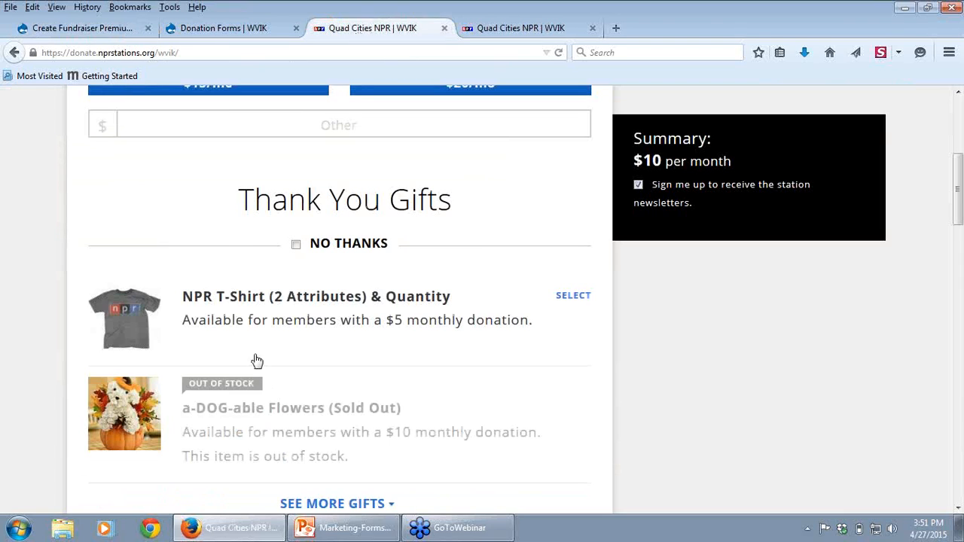
left_click(572, 297)
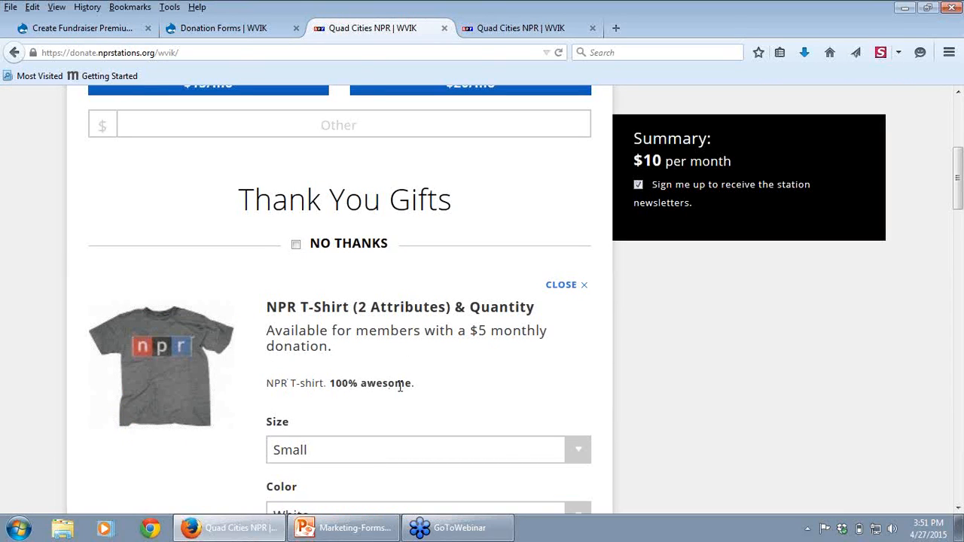
left_click(100, 30)
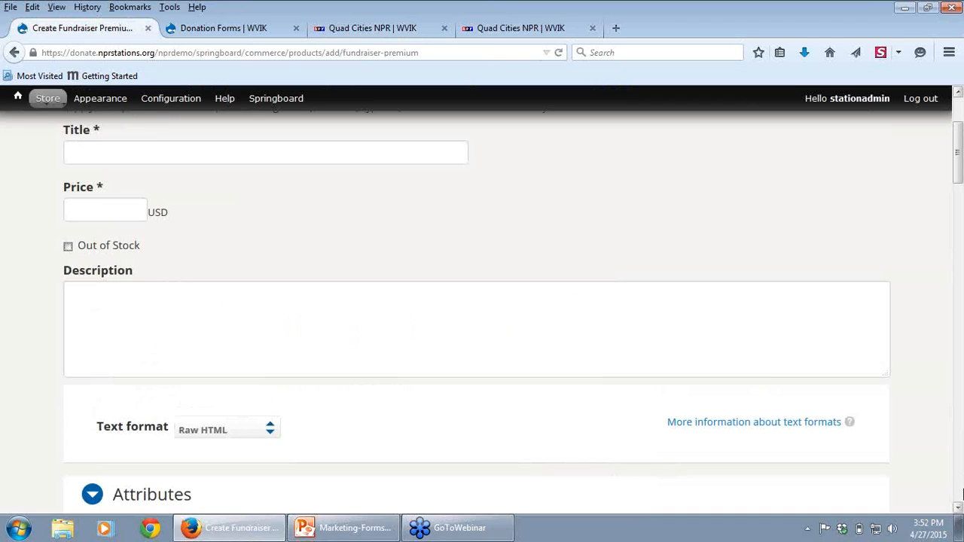
Step: View the new premium's Attributes fields and compare them with the T-shirt's size choices on the donation form
left_click_drag(958, 509, 958, 510)
mouse_move(224, 530)
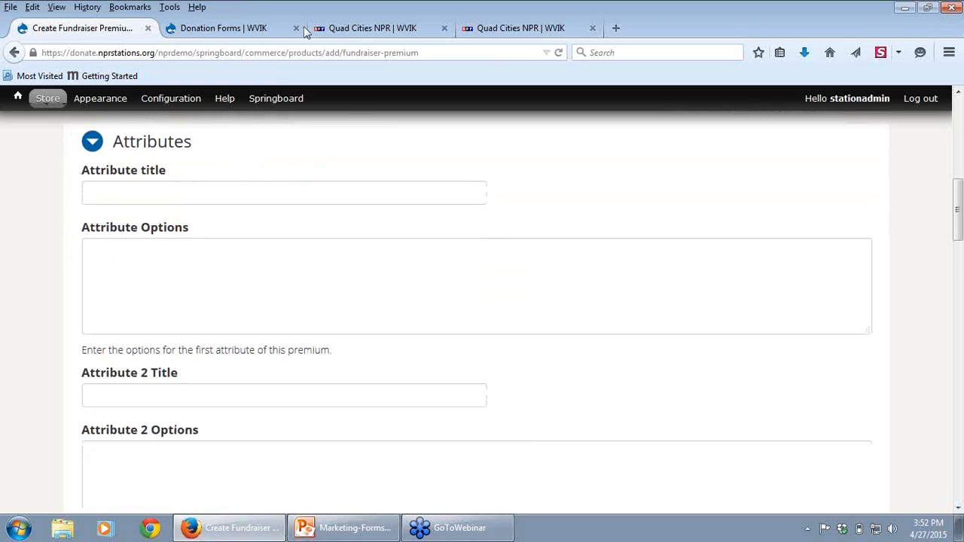
left_click(355, 31)
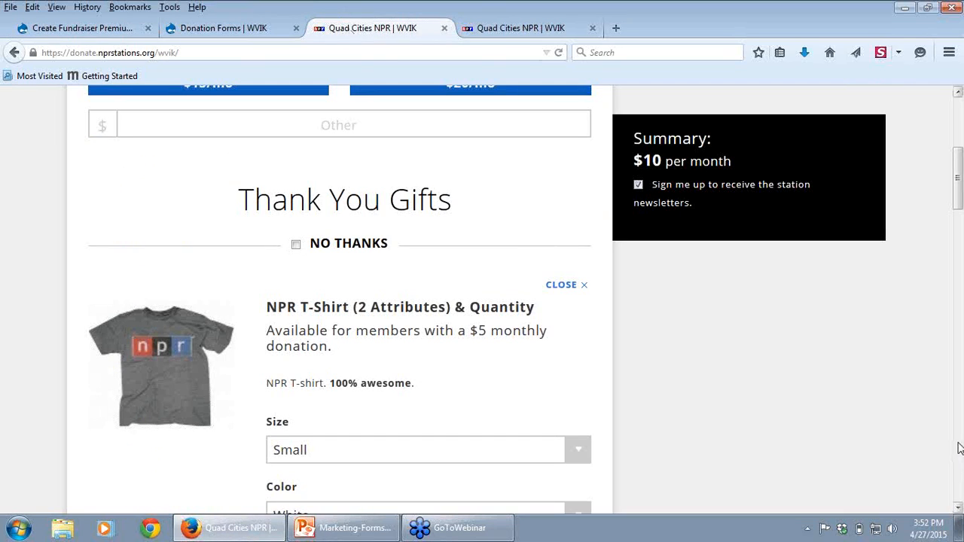
left_click(957, 508)
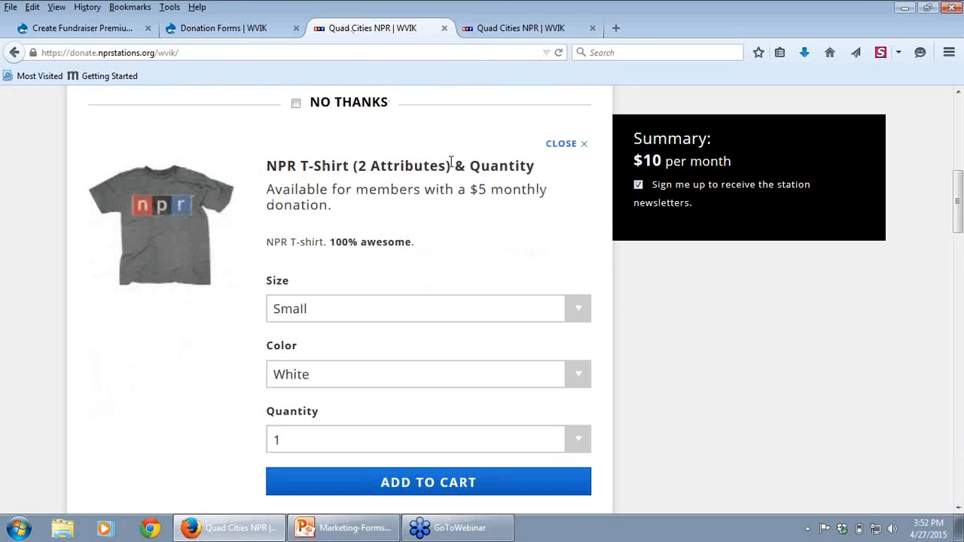
left_click(320, 312)
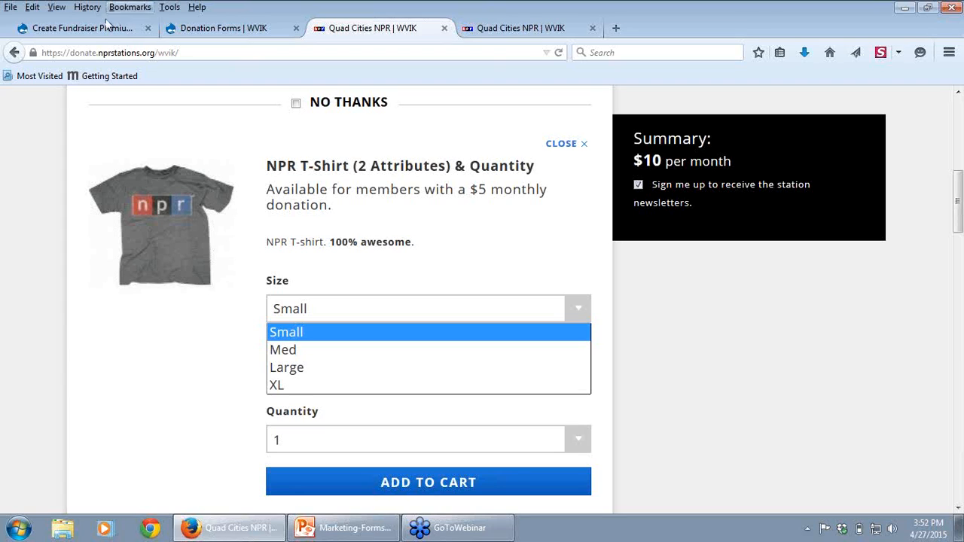
Step: Title the new premium's first attribute size, checking it against the T-shirt's Size label on the donation form
left_click(80, 30)
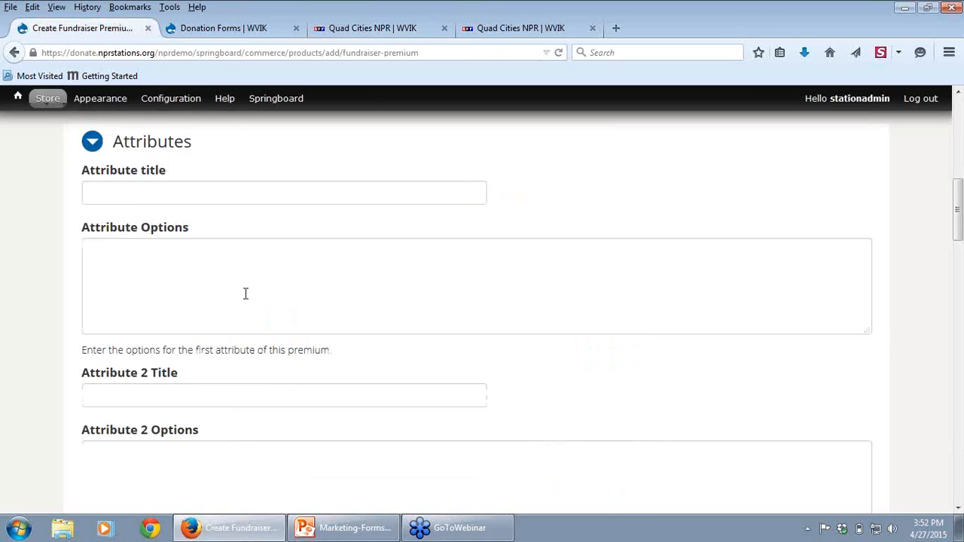
left_click(106, 194)
type("size")
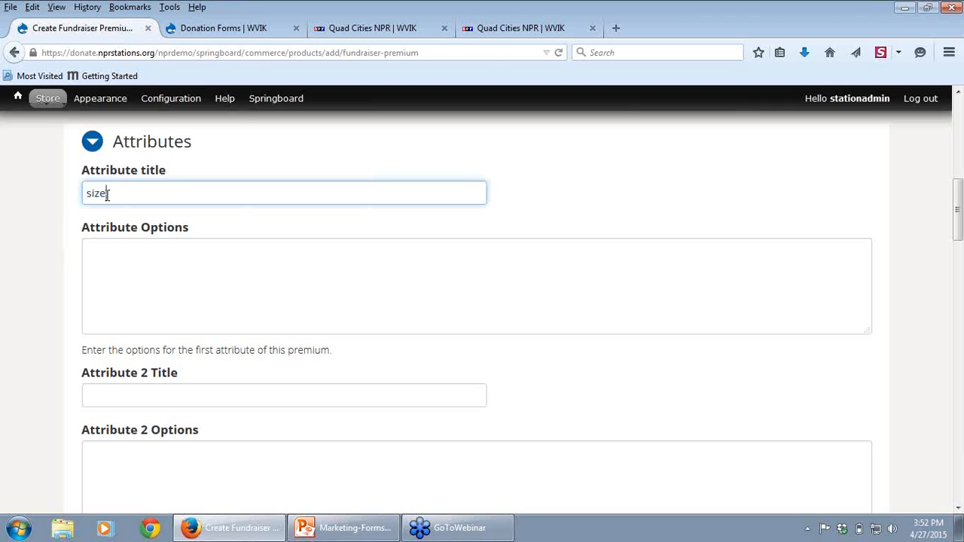
left_click(361, 28)
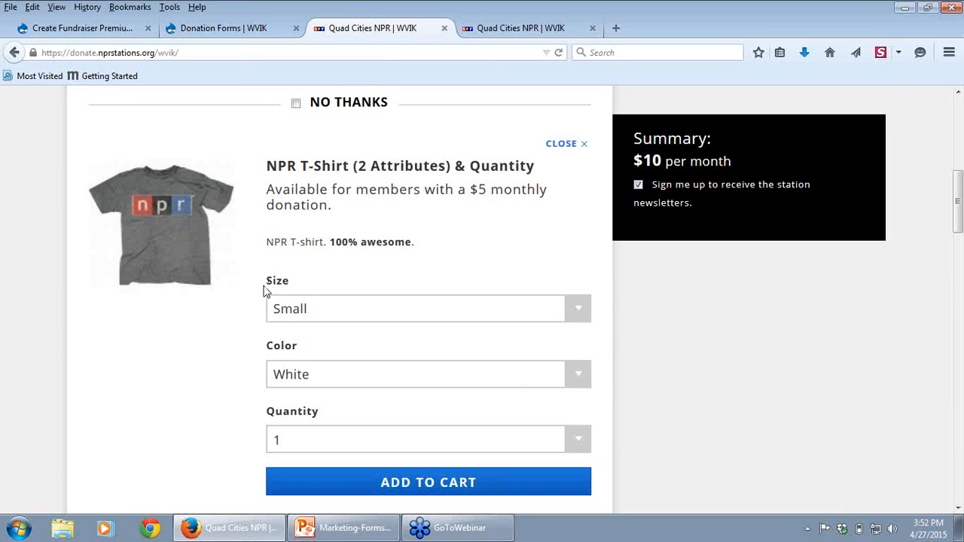
left_click(79, 28)
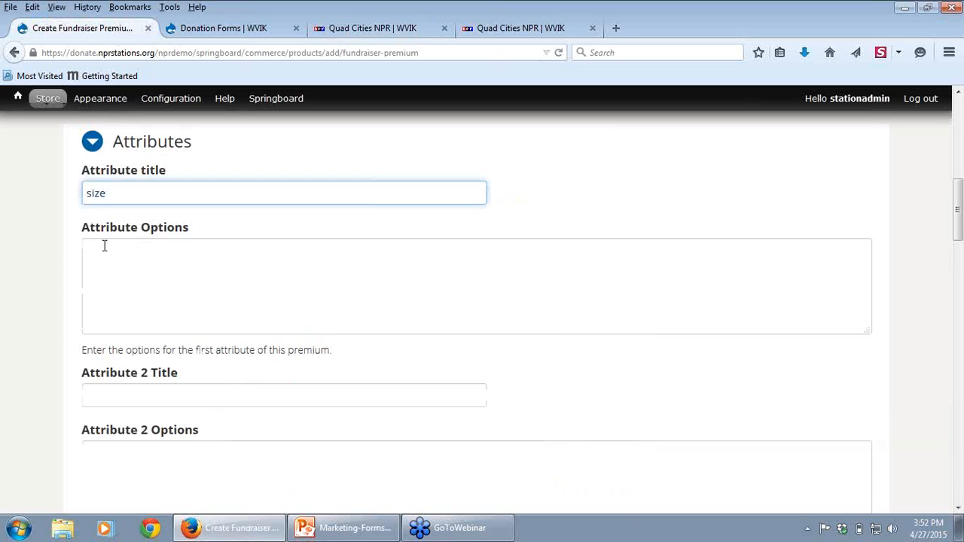
type(":")
Step: Enter small and medium on separate lines as the options of the first attribute
left_click(104, 247)
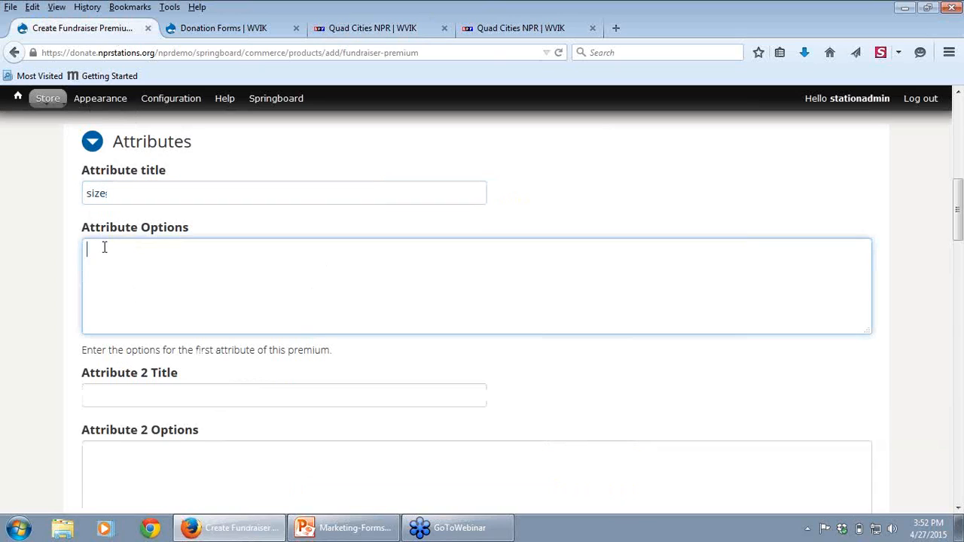
type("small")
key("Return")
type("s")
key("BackSpace")
type("medium")
key("Return")
Step: Title the second attribute color and enter grey and white on separate lines as its options
left_click(145, 396)
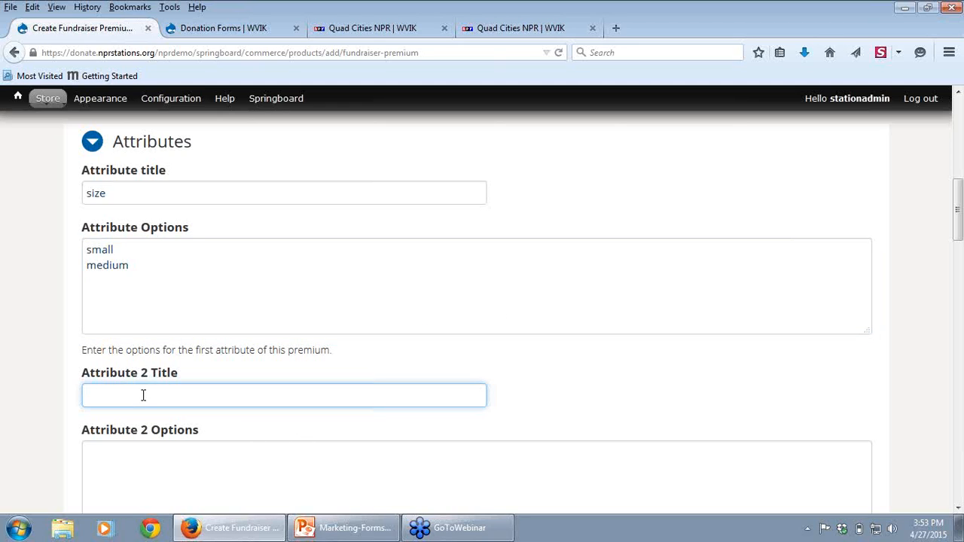
type("color")
left_click(127, 459)
type("grey")
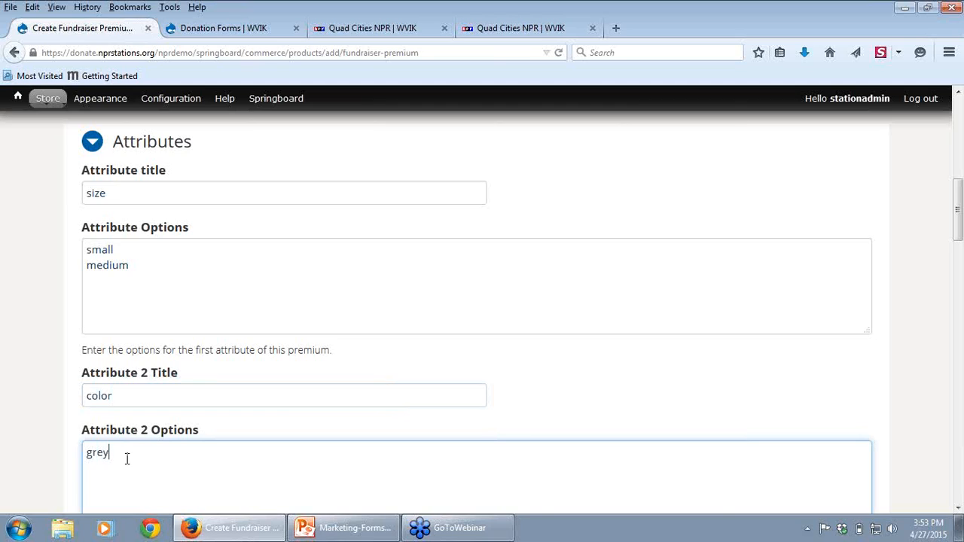
key("Return")
type("white")
Step: View the premium's Market Value and Image fields and compare them with the T-shirt gift on the donation form
left_click(957, 508)
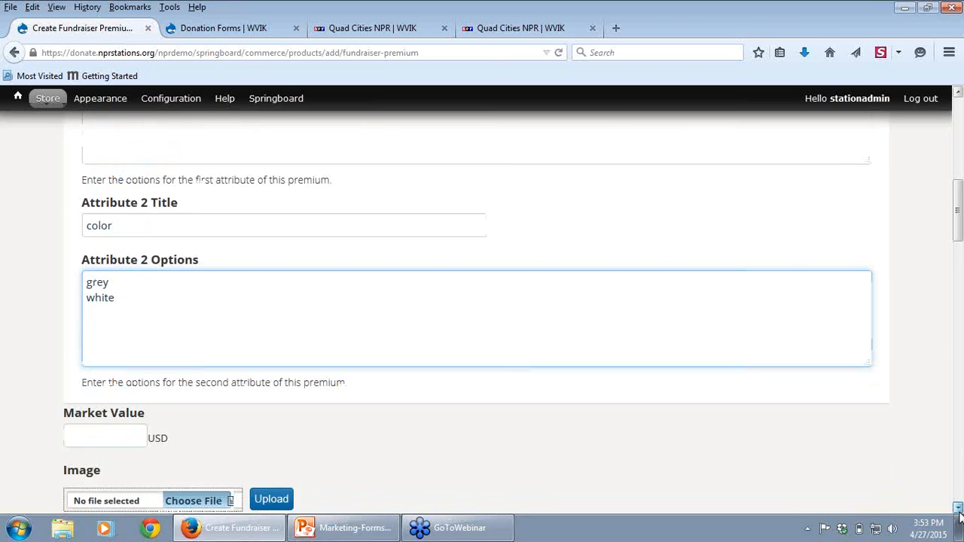
left_click(957, 508)
left_click(958, 508)
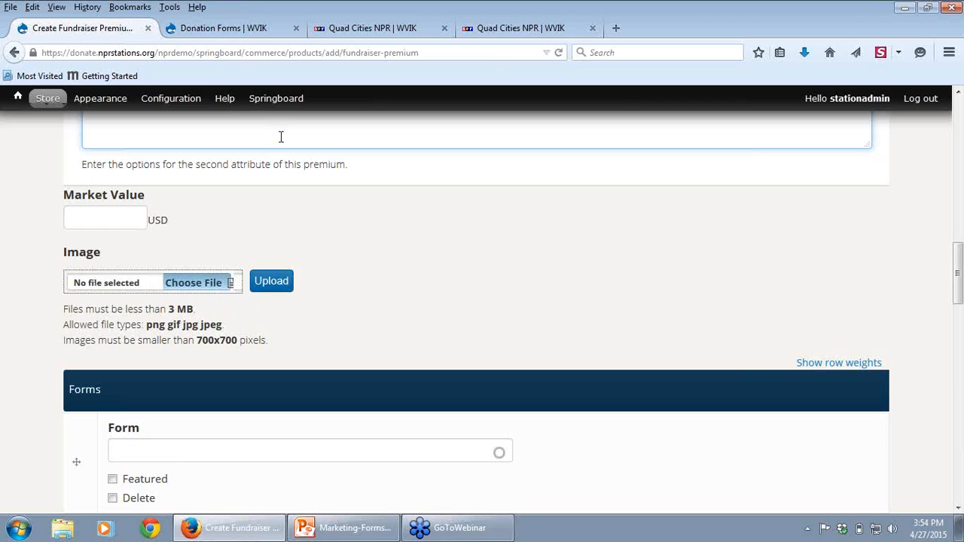
left_click(342, 30)
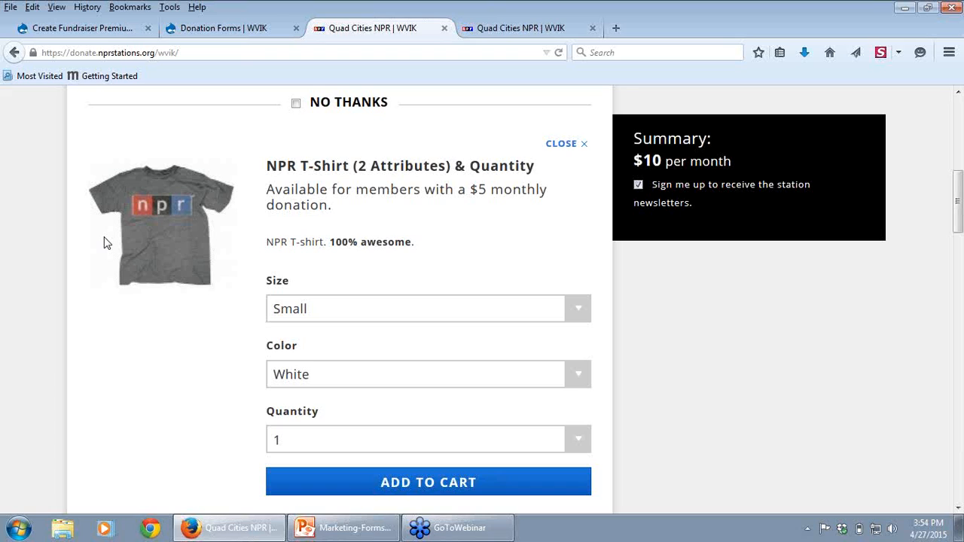
left_click(66, 30)
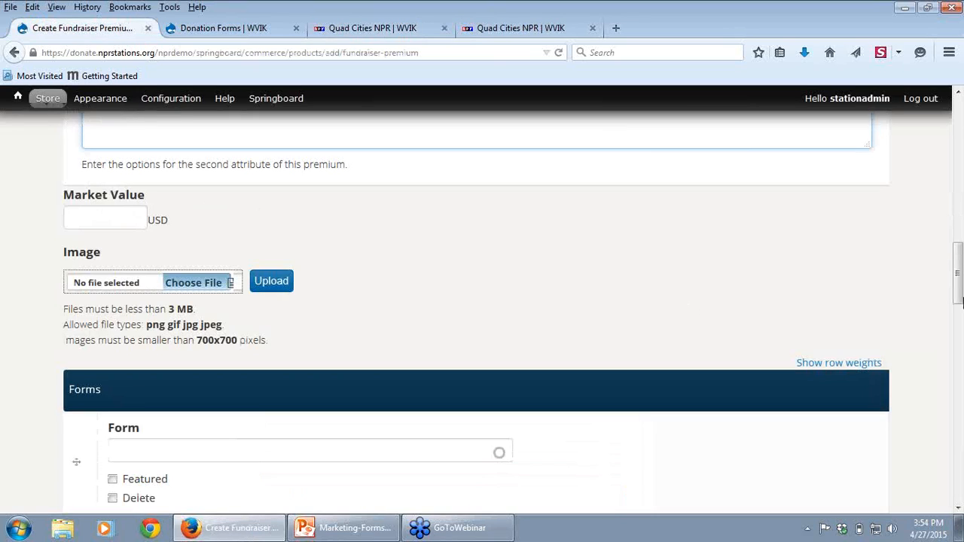
Step: Review the premium's fields from Product SKU down to Forms, and enter sup as the form name to look up matching donation forms
left_click_drag(958, 278, 920, 220)
scroll(921, 218, "up", 10)
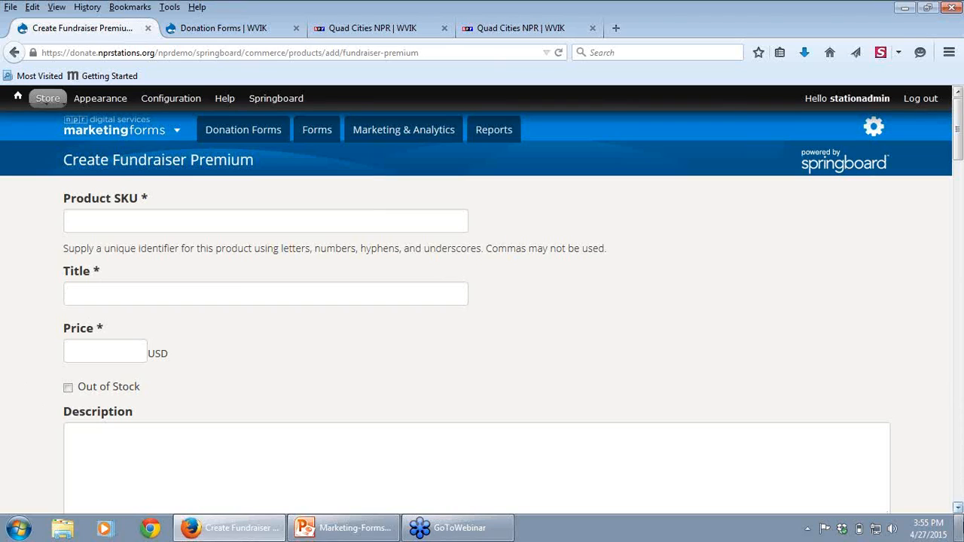
scroll(958, 508, "down", 7)
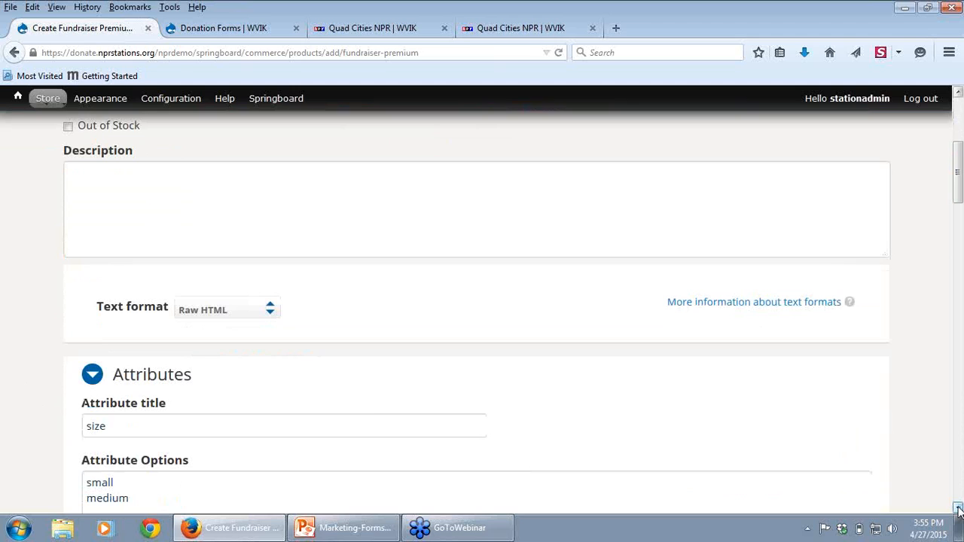
scroll(958, 509, "down", 14)
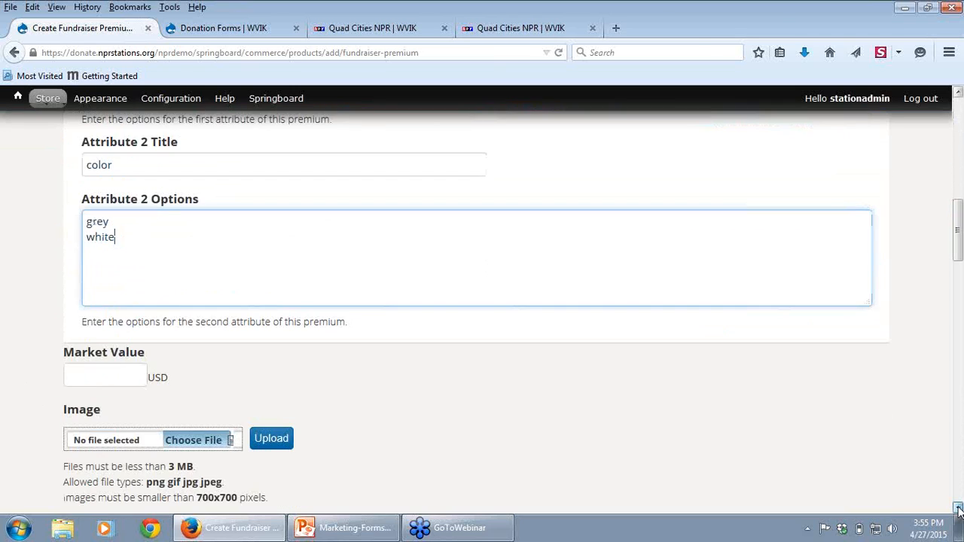
scroll(959, 509, "down", 7)
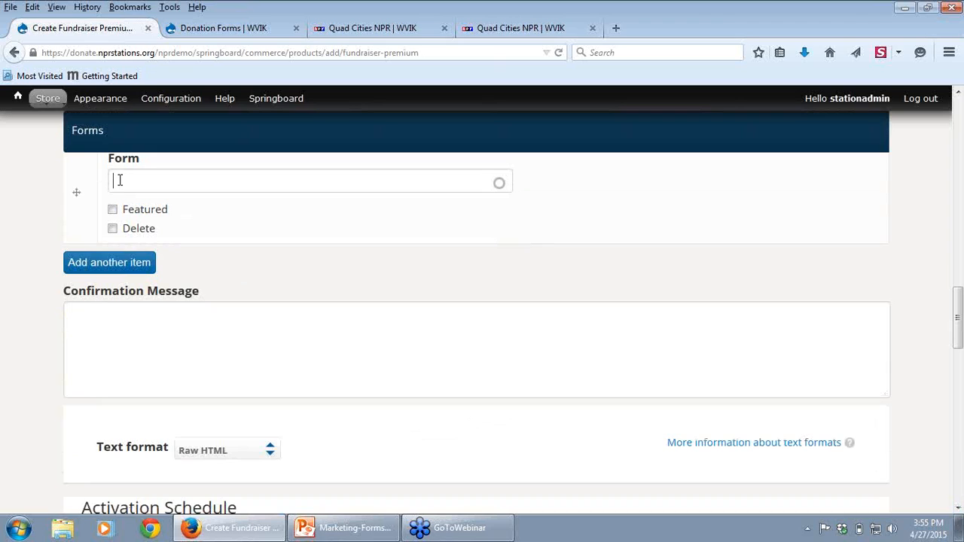
type("sup")
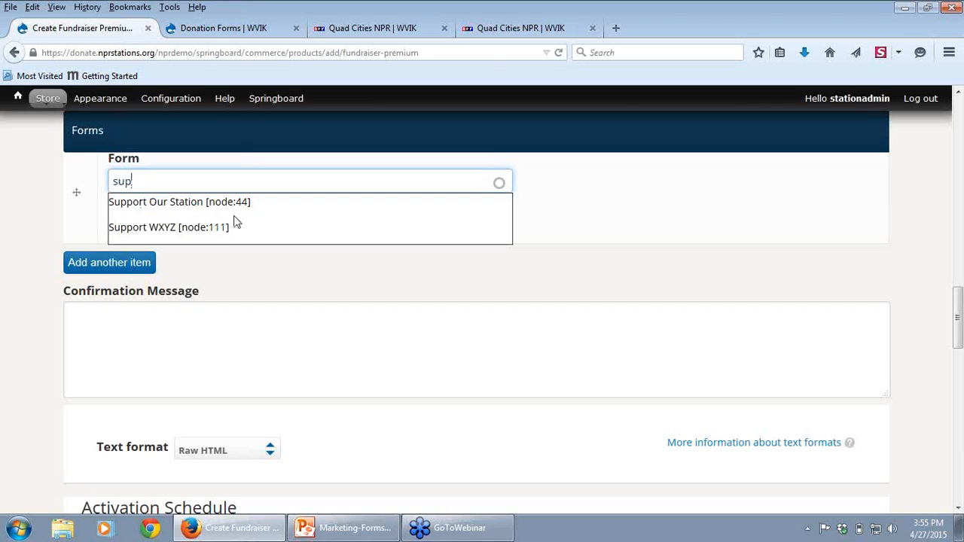
left_click(332, 281)
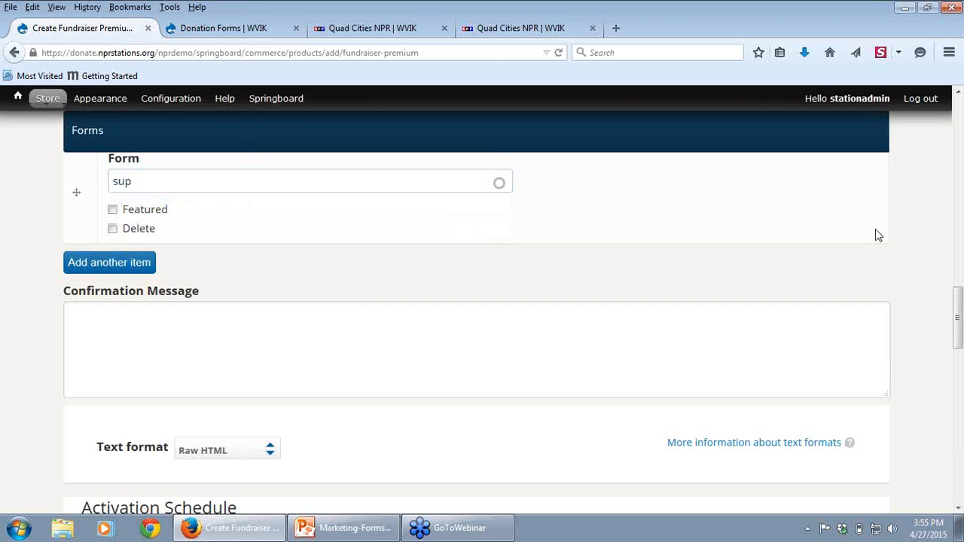
Step: View the Confirmation Message field and set the activation schedule's start date to 04/30/2015
left_click_drag(959, 321, 958, 332)
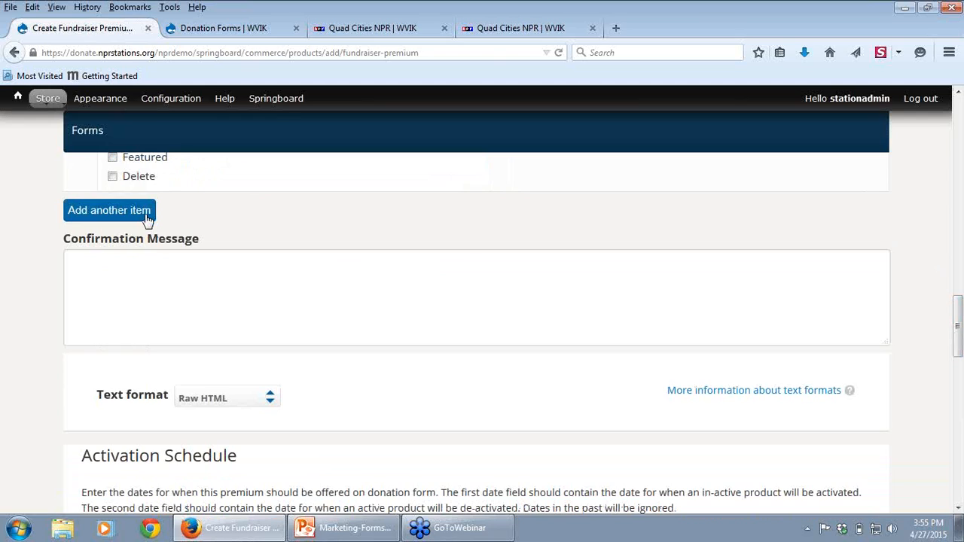
left_click(123, 275)
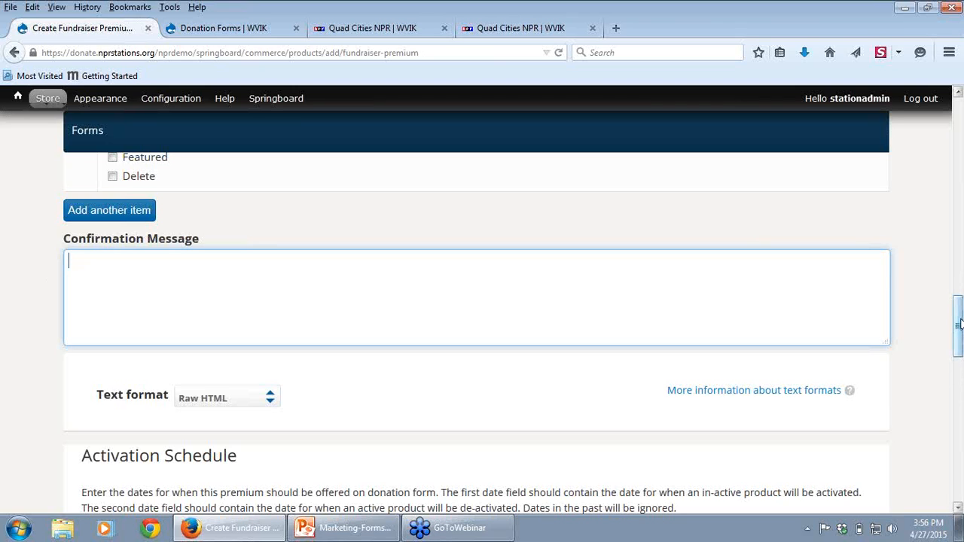
left_click_drag(958, 326, 938, 376)
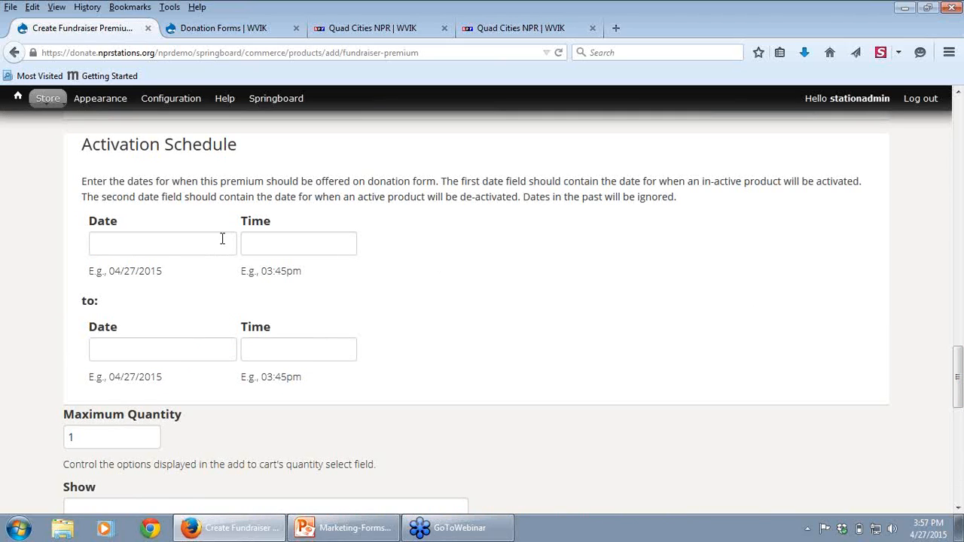
left_click(181, 233)
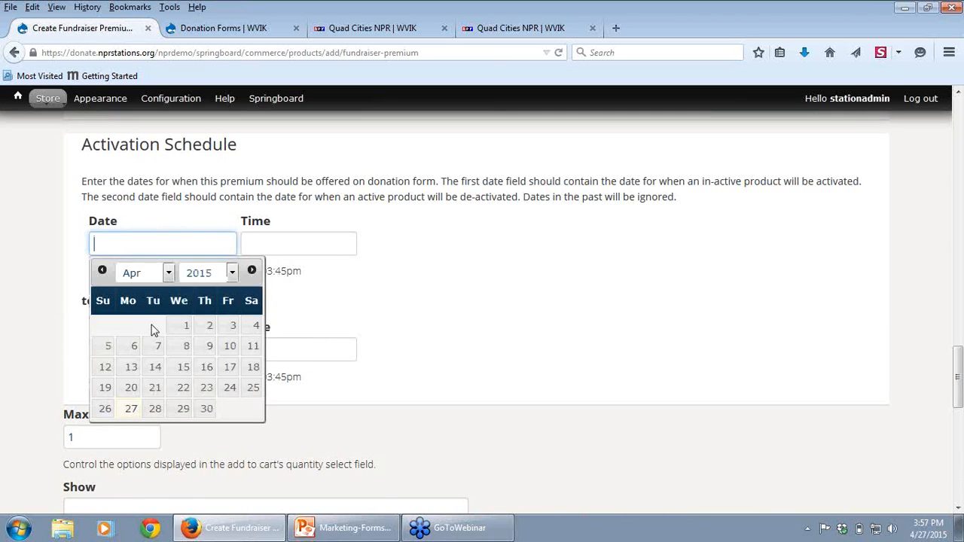
left_click(207, 408)
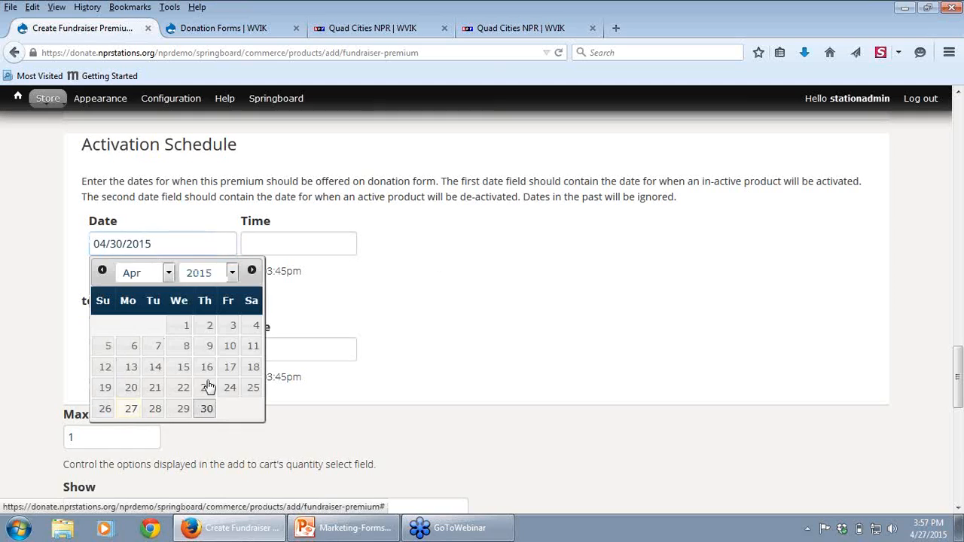
Step: Try 2 and 4 as the premium's Maximum Quantity and leave the value at 2
left_click(305, 251)
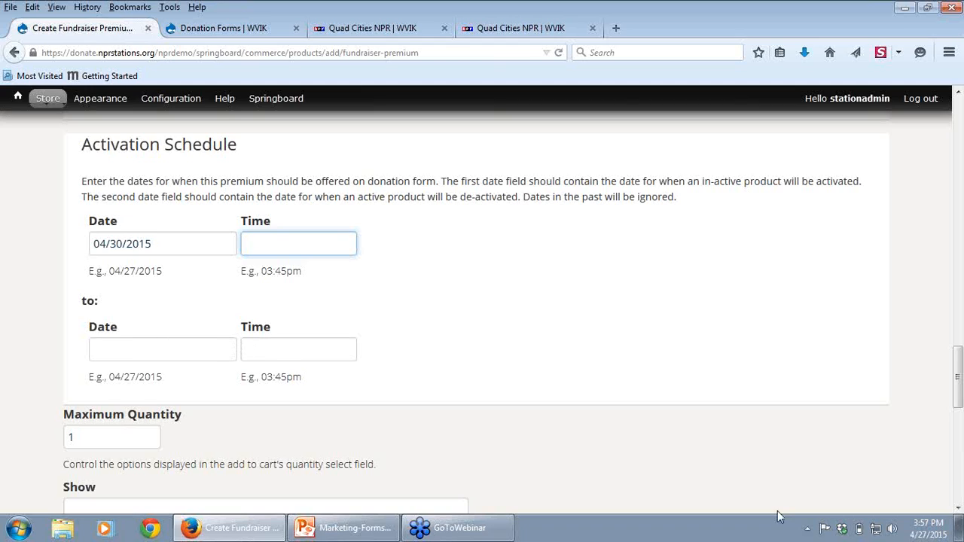
left_click_drag(960, 364, 962, 365)
scroll(960, 363, "down", 4)
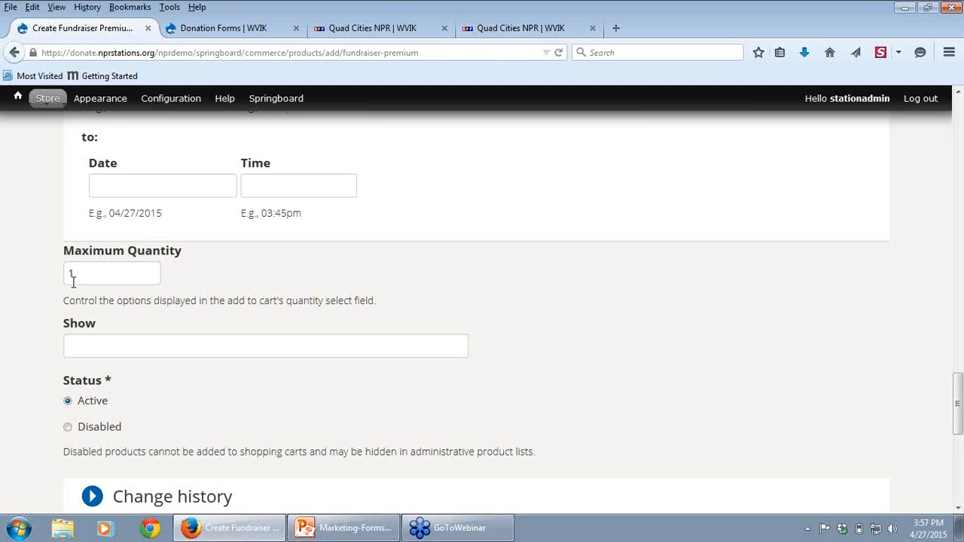
left_click_drag(72, 275, 64, 277)
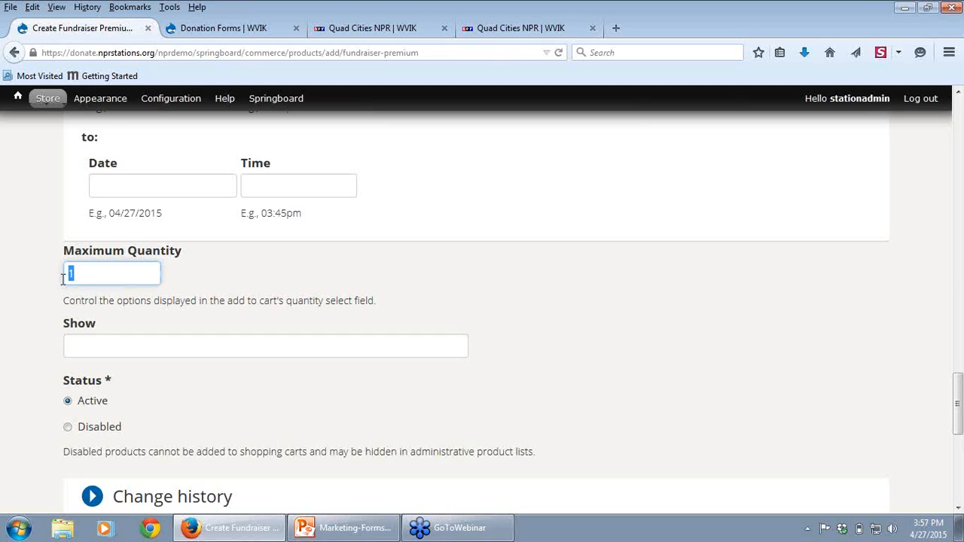
type("2")
double_click(75, 274)
type("4")
left_click(316, 307)
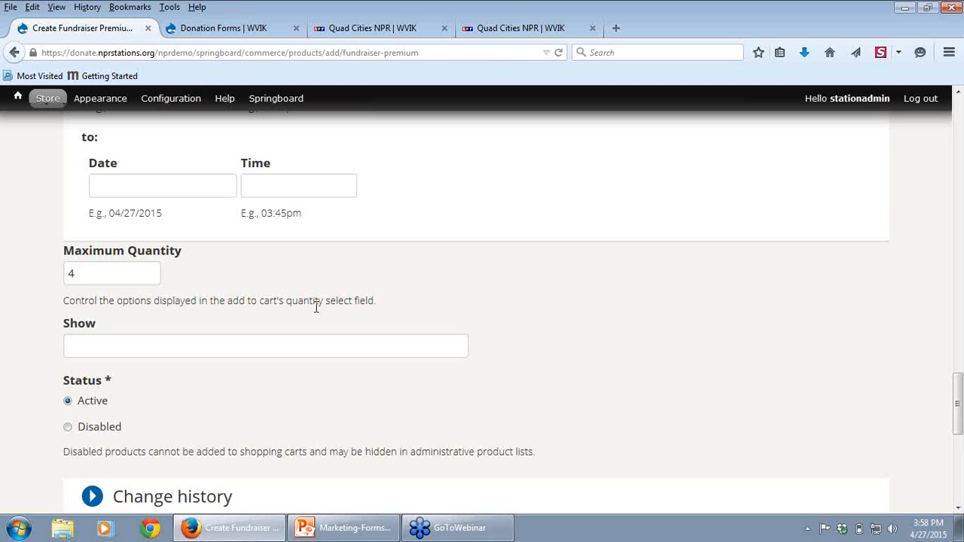
double_click(73, 273)
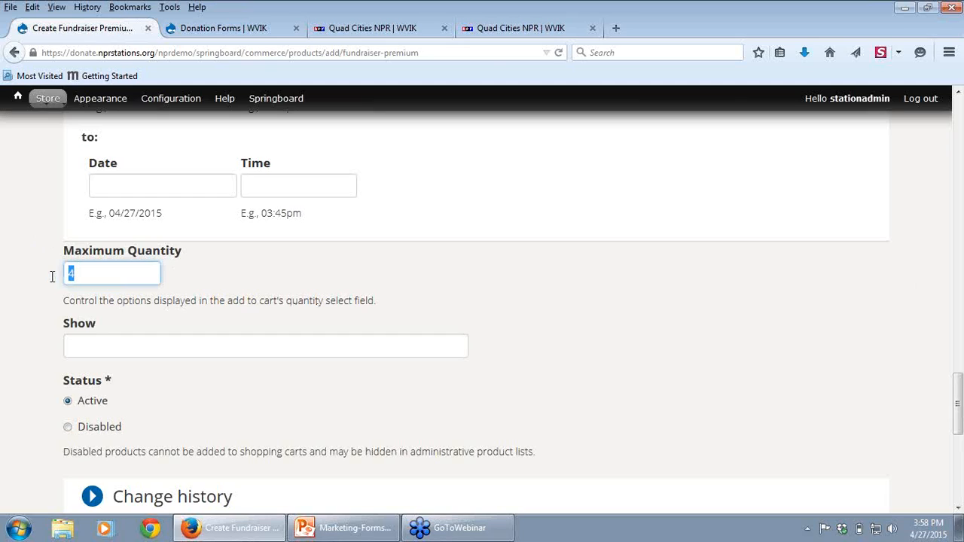
type("2")
left_click(276, 293)
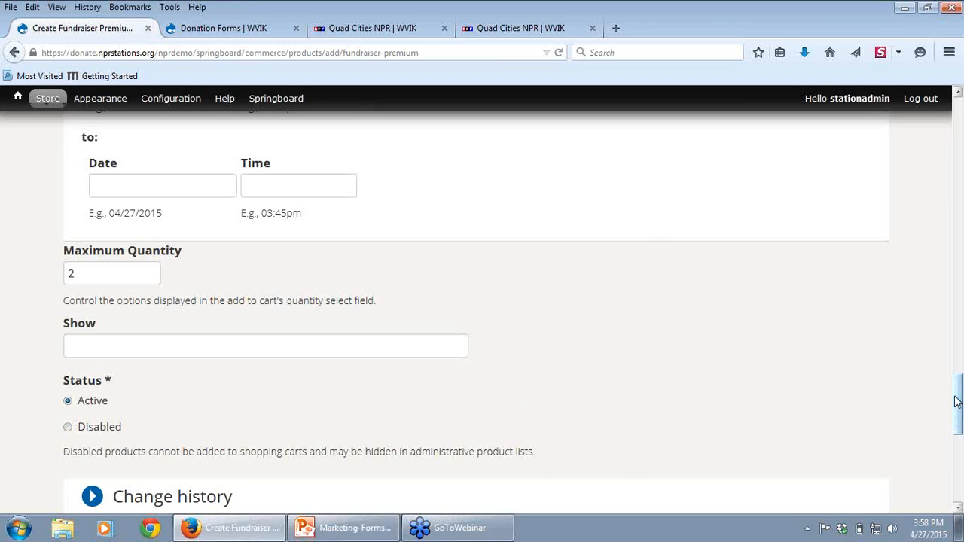
Step: Switch the premium's status to Disabled and back to Active
left_click_drag(956, 402, 950, 421)
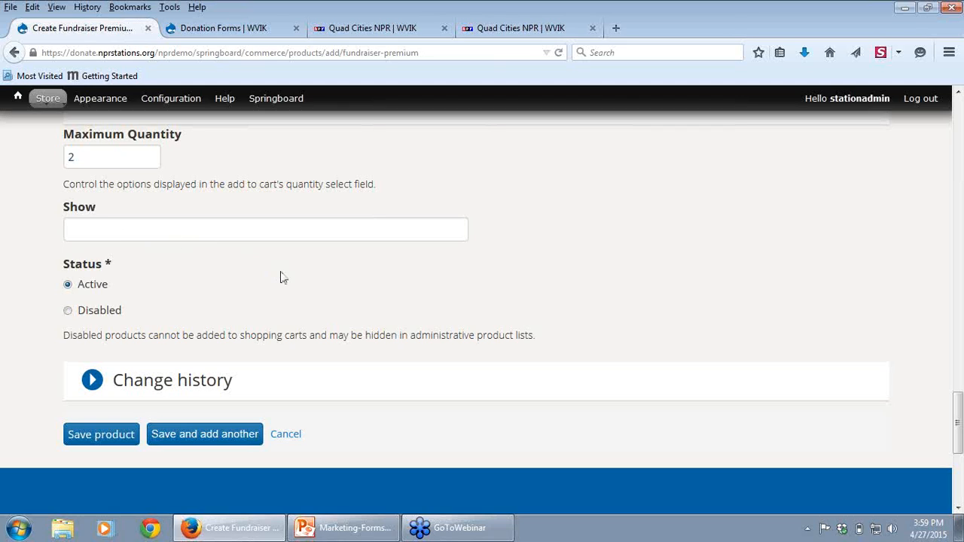
left_click(69, 310)
left_click(68, 286)
Step: Go to the store's product list and open the WNYC Umbrella premium for editing
mouse_move(48, 107)
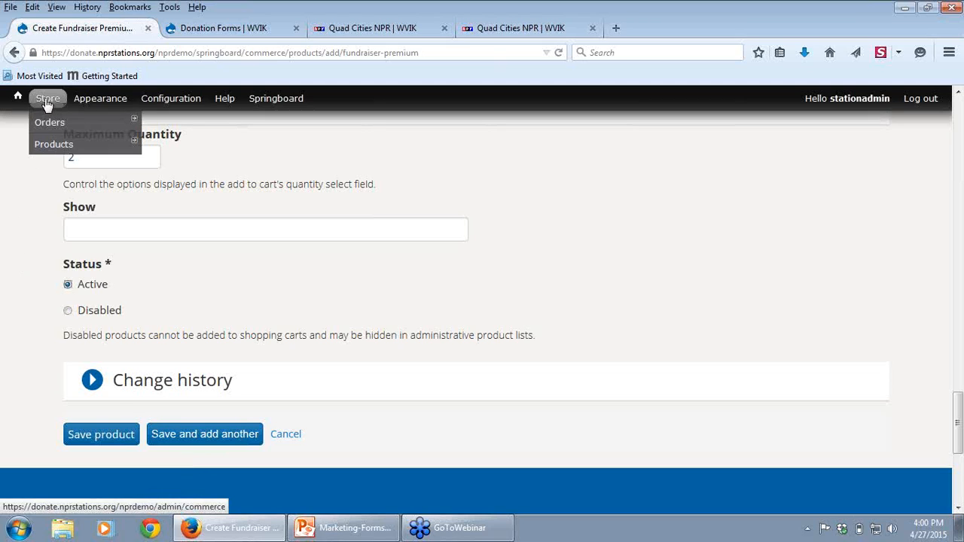
left_click(45, 150)
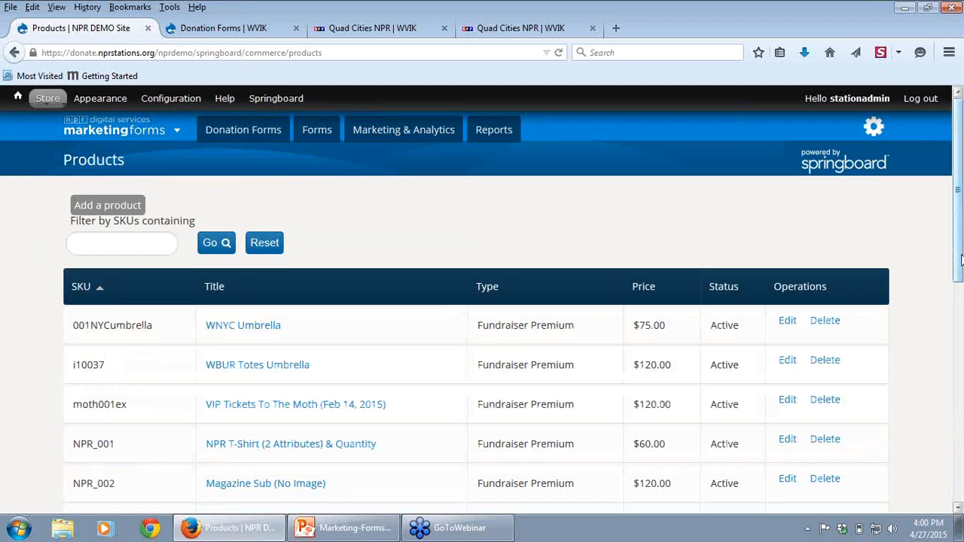
scroll(960, 260, "down", 1)
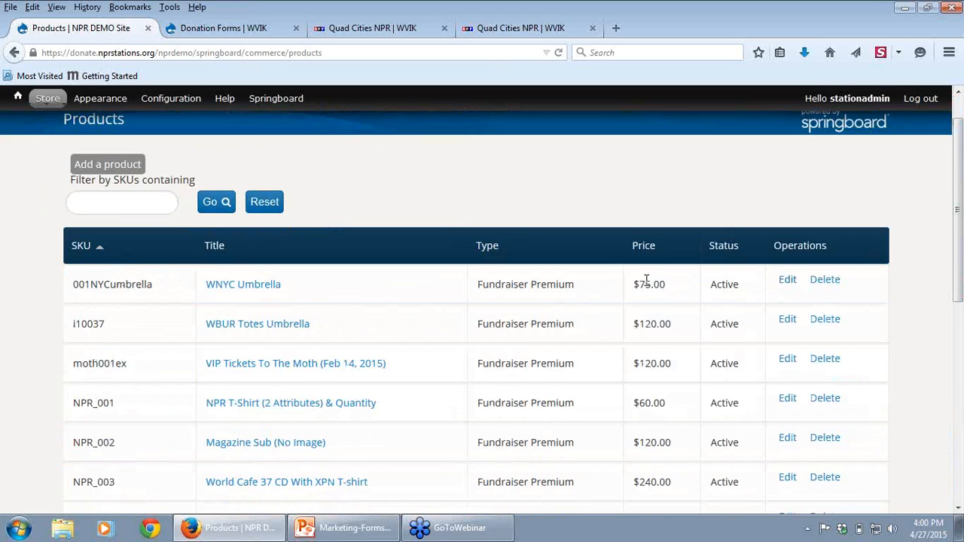
left_click(786, 281)
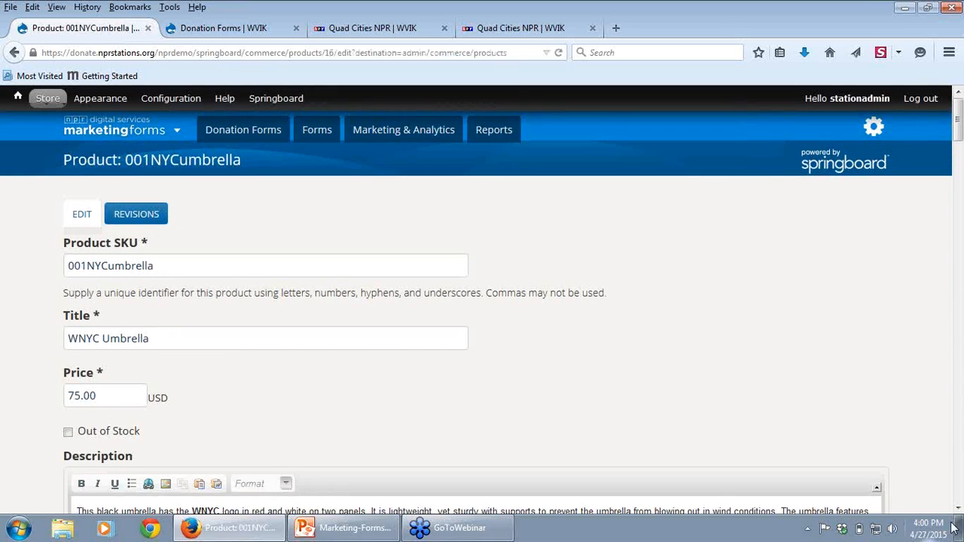
Step: Review the umbrella premium's fields down to the Activation Schedule, and switch to the Marketing Forms training presentation in PowerPoint
scroll(958, 508, "down", 10)
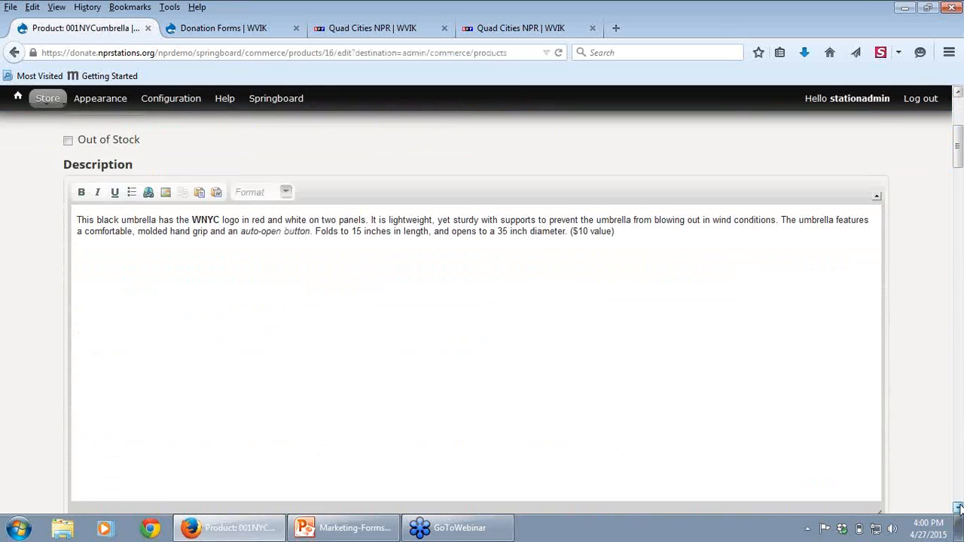
scroll(958, 508, "down", 15)
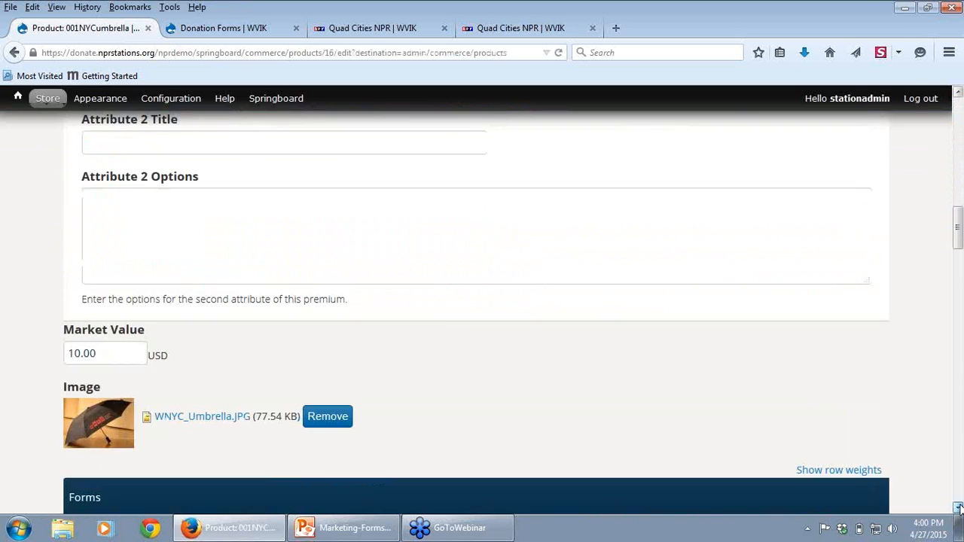
scroll(959, 508, "down", 15)
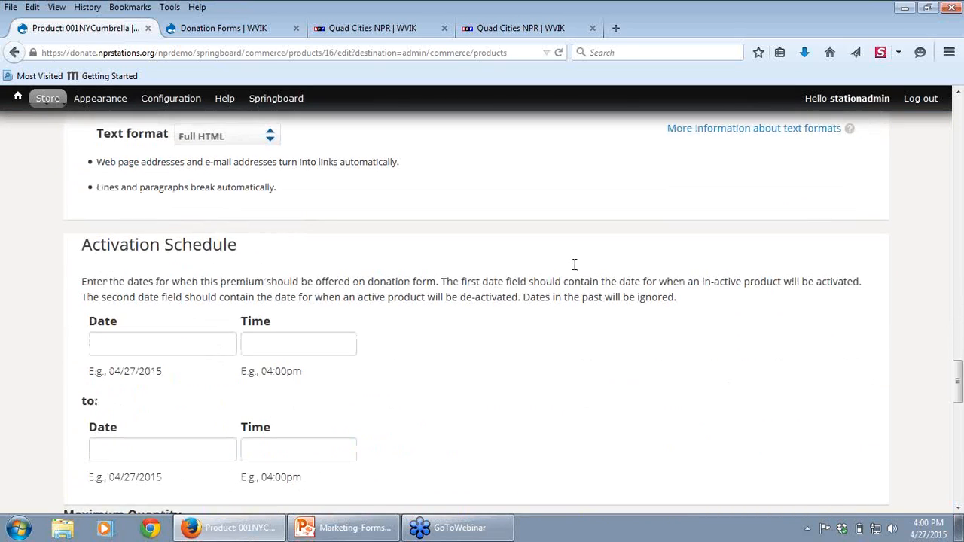
left_click(325, 527)
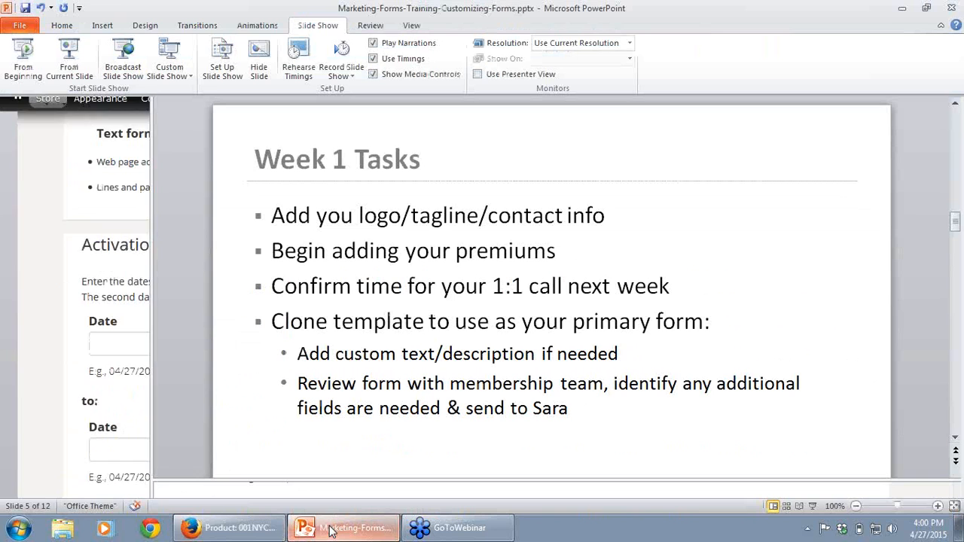